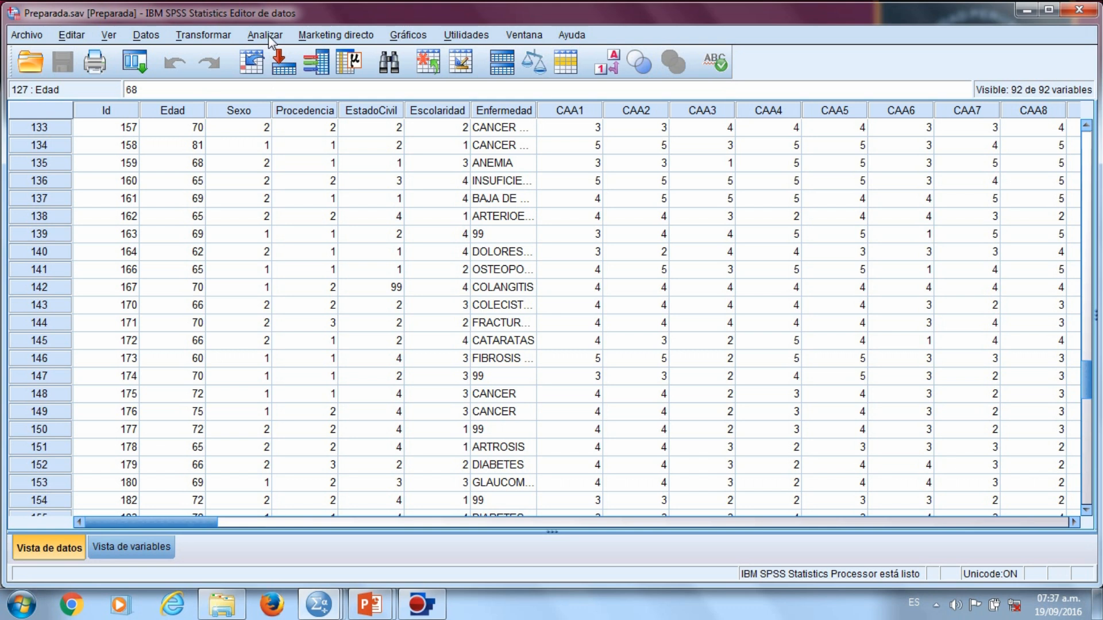
# Set up a Frequencies analysis for Sexo, Procedencia, EstadoCivil and Escolaridad, and paste it as syntax
pyautogui.moveTo(302, 77)
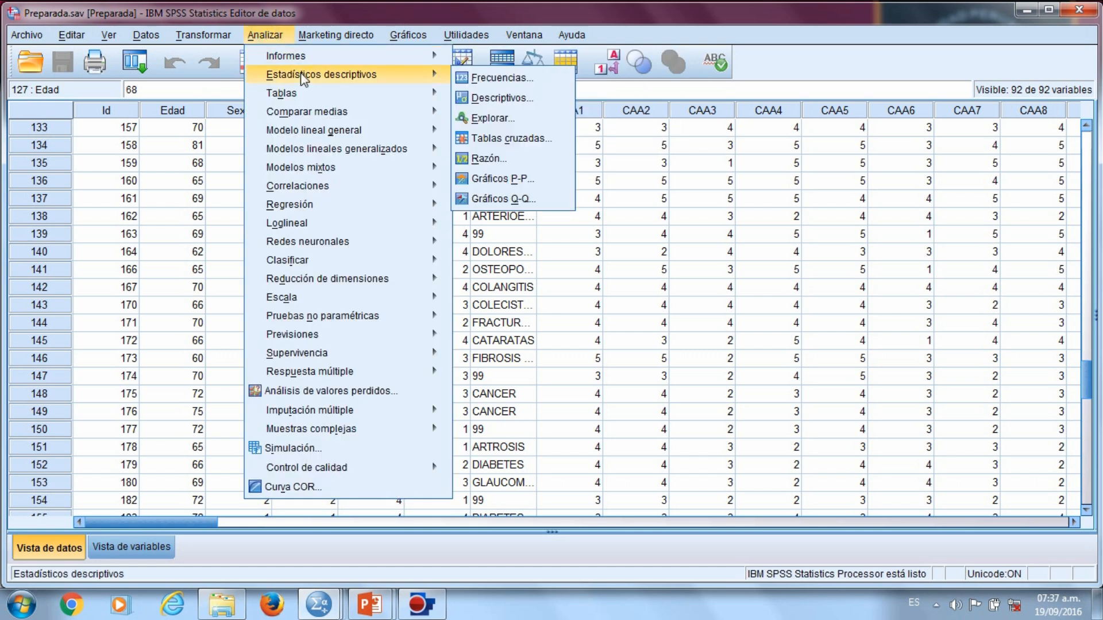
pyautogui.click(469, 78)
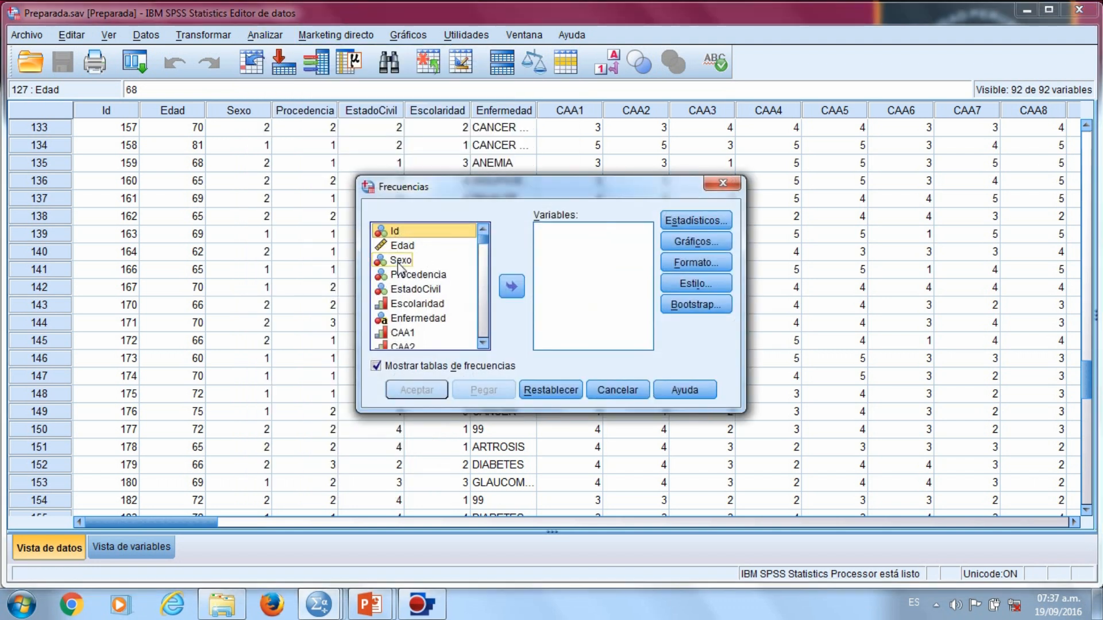
pyautogui.click(401, 261)
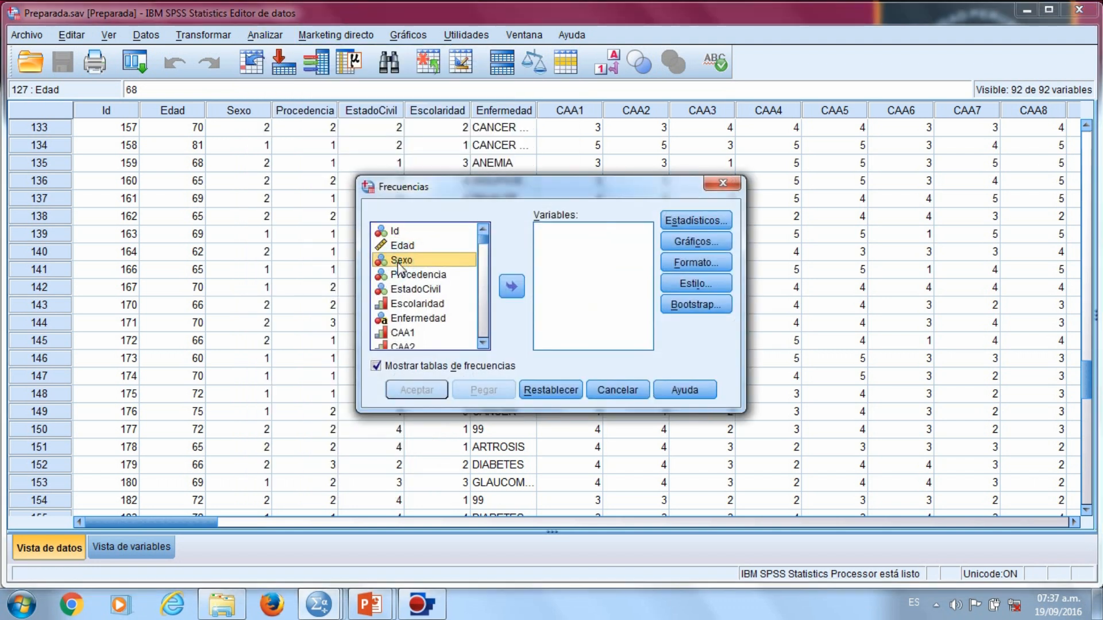
pyautogui.keyDown('shift'); pyautogui.click(404, 276); pyautogui.keyUp('shift')
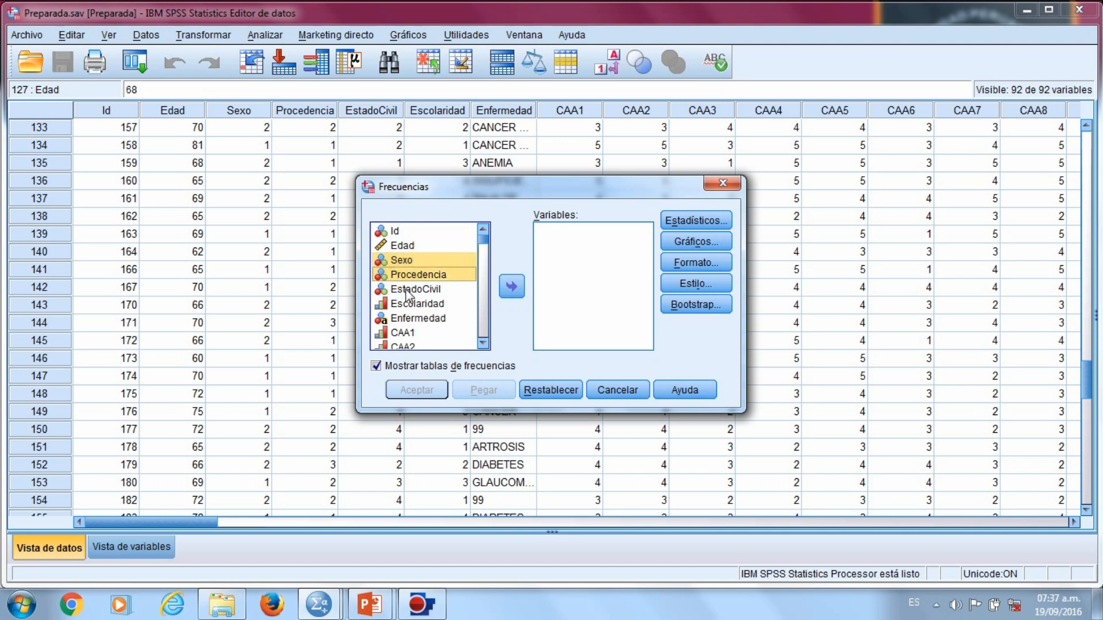
pyautogui.keyDown('shift'); pyautogui.click(406, 290); pyautogui.keyUp('shift')
pyautogui.keyDown('shift'); pyautogui.click(412, 306); pyautogui.keyUp('shift')
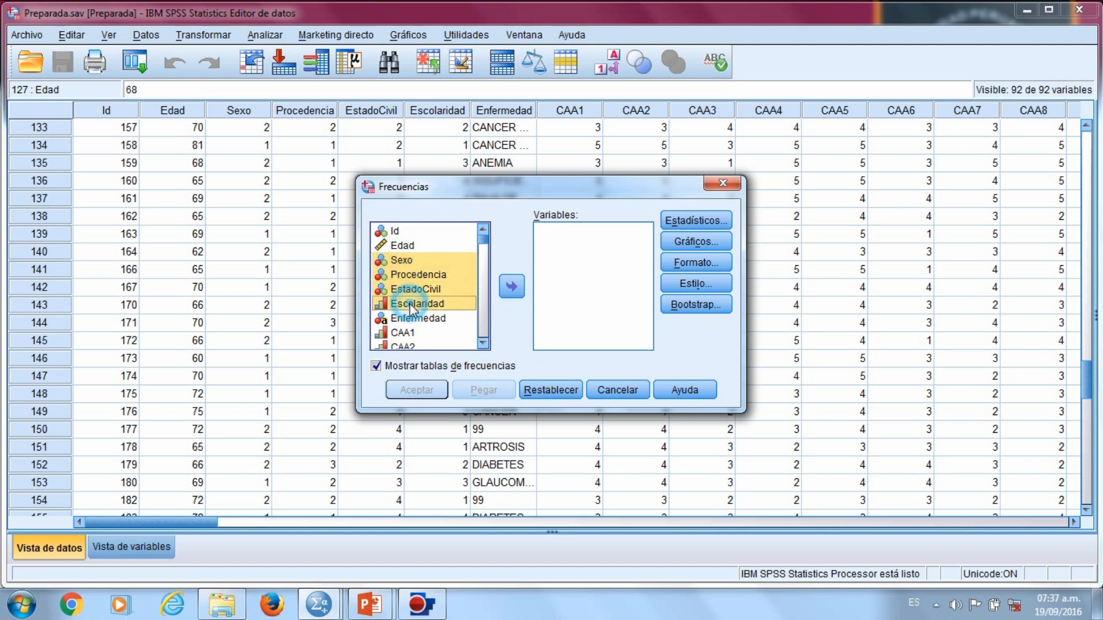
pyautogui.click(505, 291)
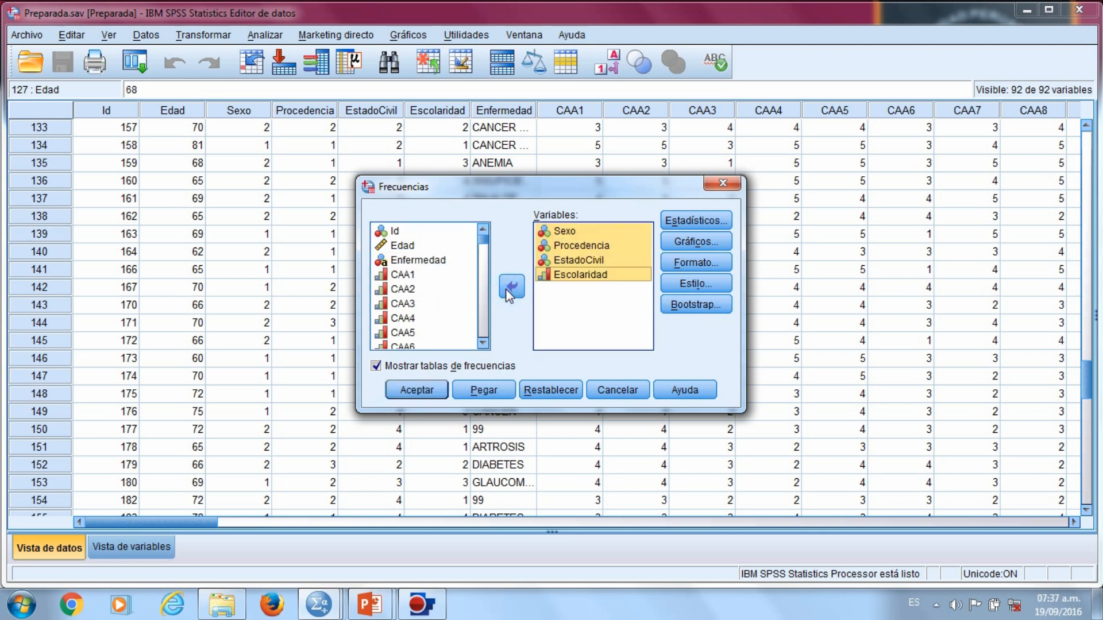
pyautogui.click(478, 390)
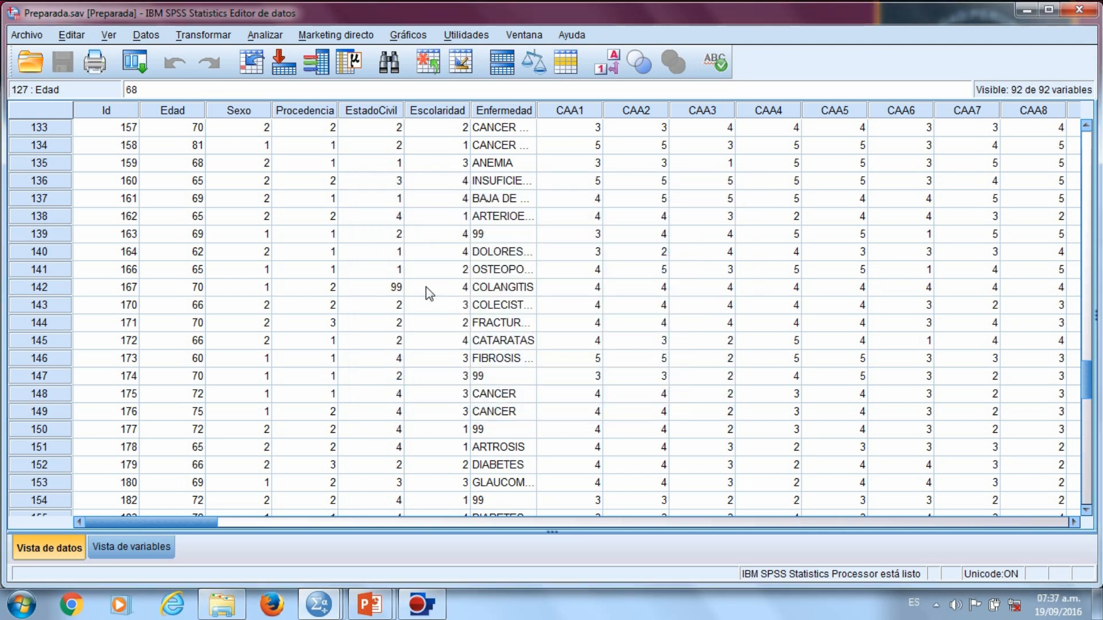
# Run the pasted FREQUENCIES command from the Sintaxis1.sps syntax window
pyautogui.moveTo(421, 605)
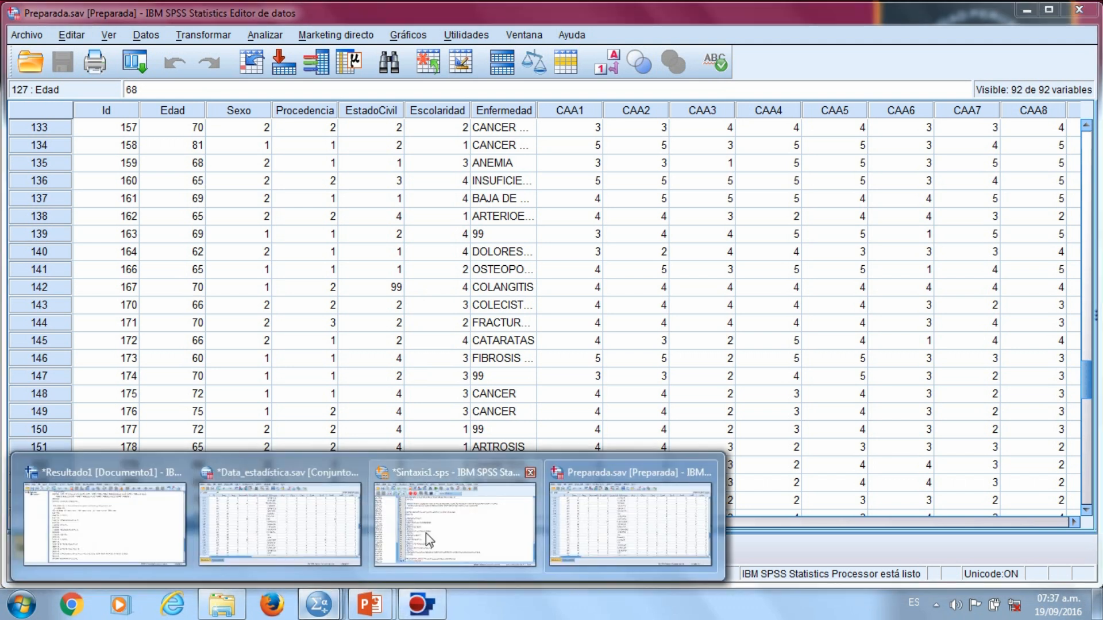
pyautogui.click(426, 532)
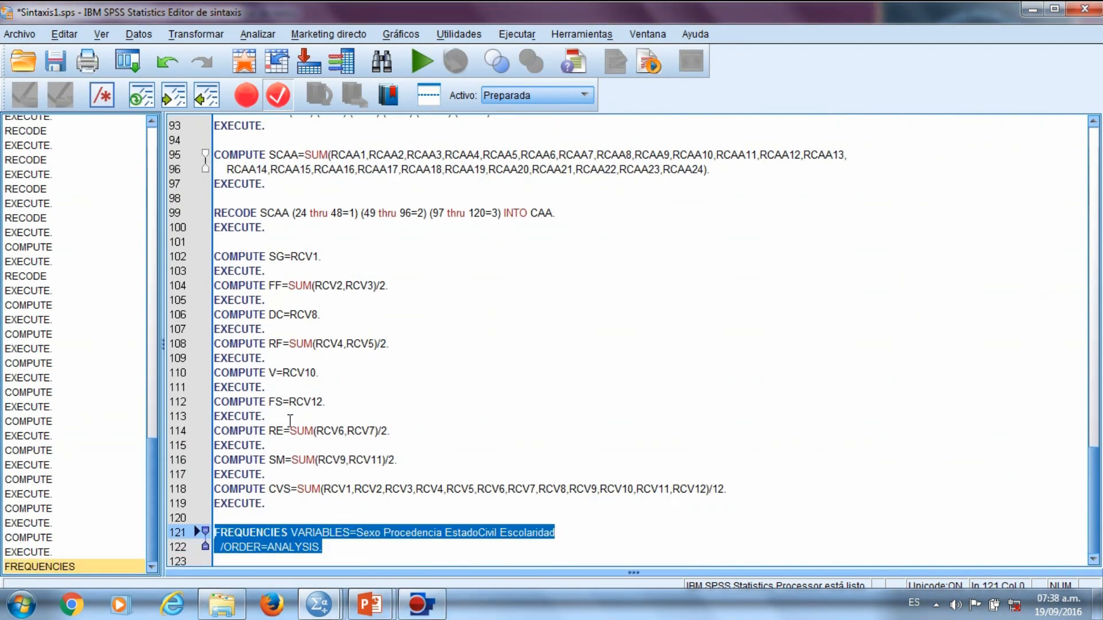
pyautogui.click(415, 68)
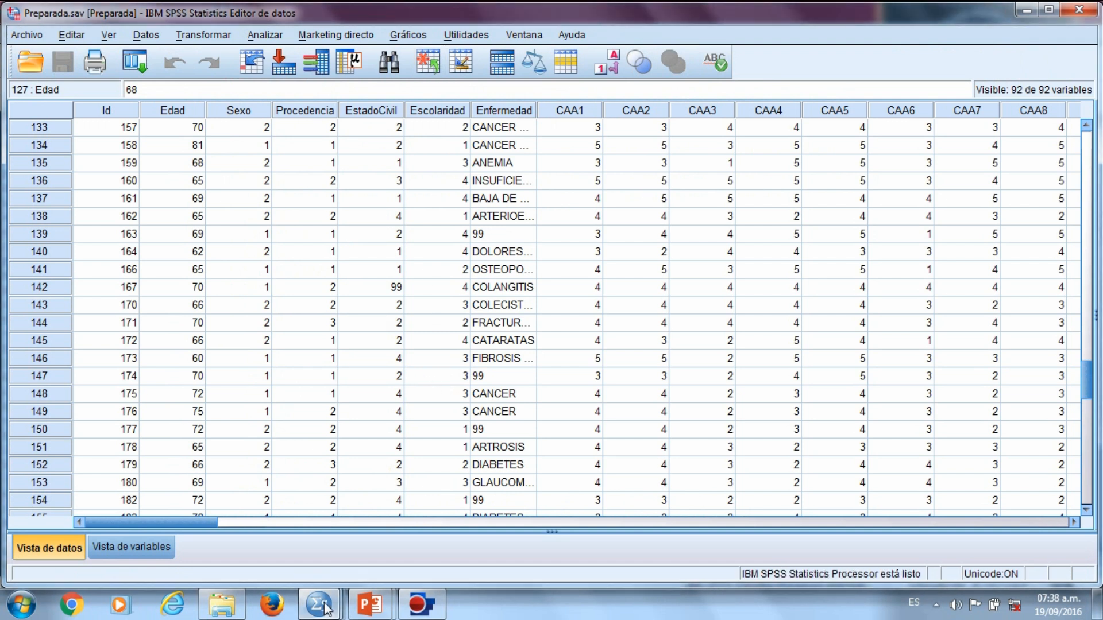
# Open the Resultado1 output and examine the frequency tables for Sexo, Procedencia, EstadoCivil and Escolaridad
pyautogui.moveTo(421, 605)
pyautogui.click(152, 542)
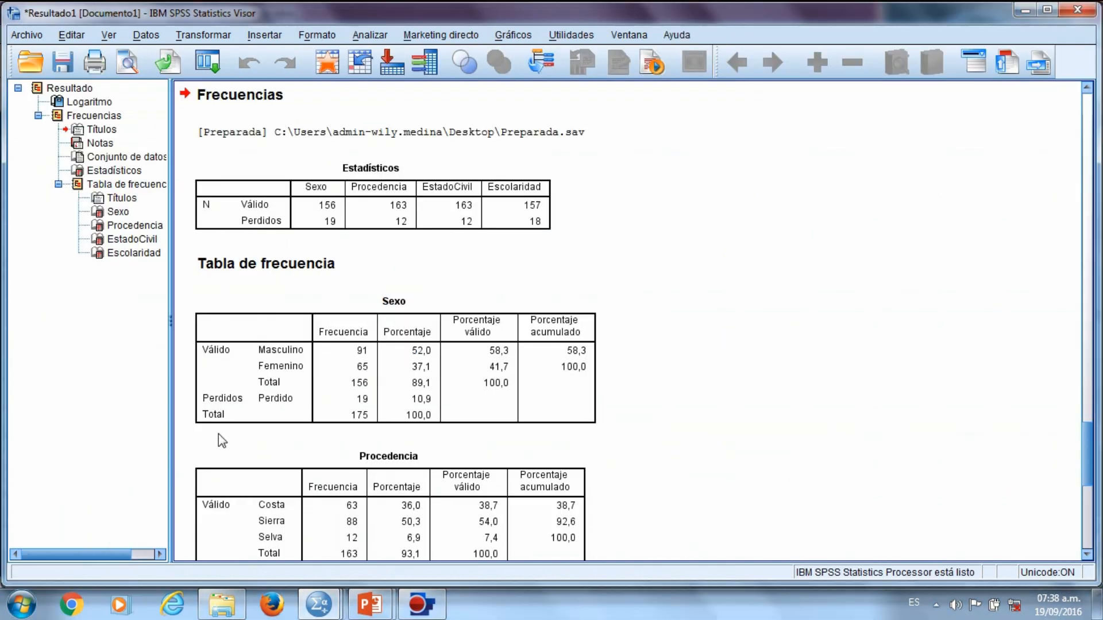
pyautogui.click(450, 357)
pyautogui.scroll(-3, 450, 357)
pyautogui.click(443, 360)
pyautogui.scroll(-3, 443, 359)
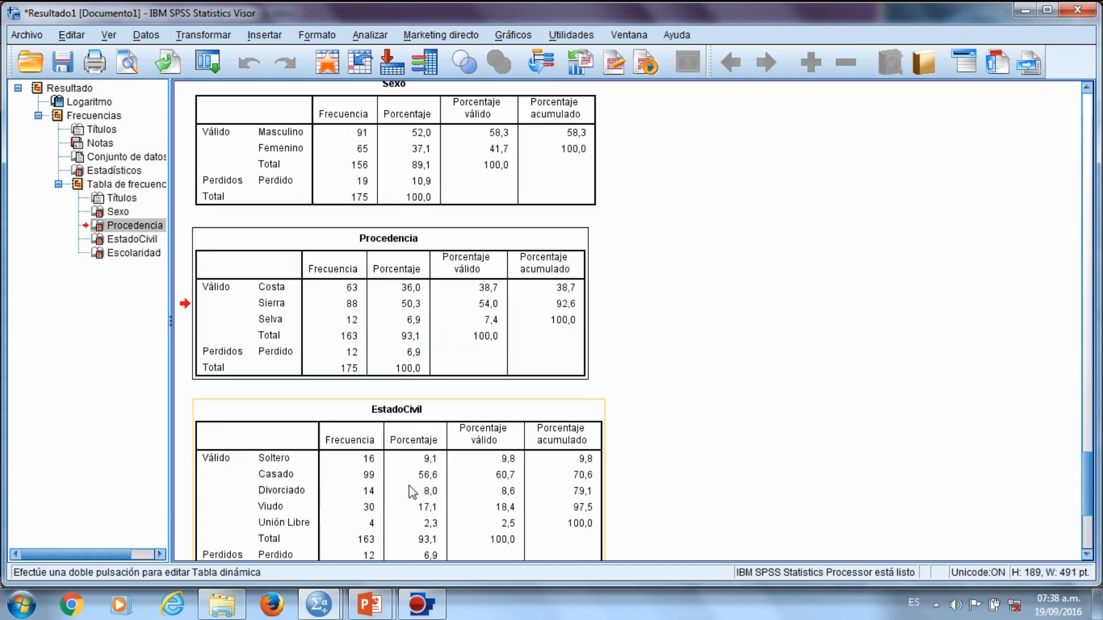
pyautogui.click(405, 421)
pyautogui.scroll(-3, 405, 420)
pyautogui.click(405, 426)
pyautogui.scroll(7, 406, 432)
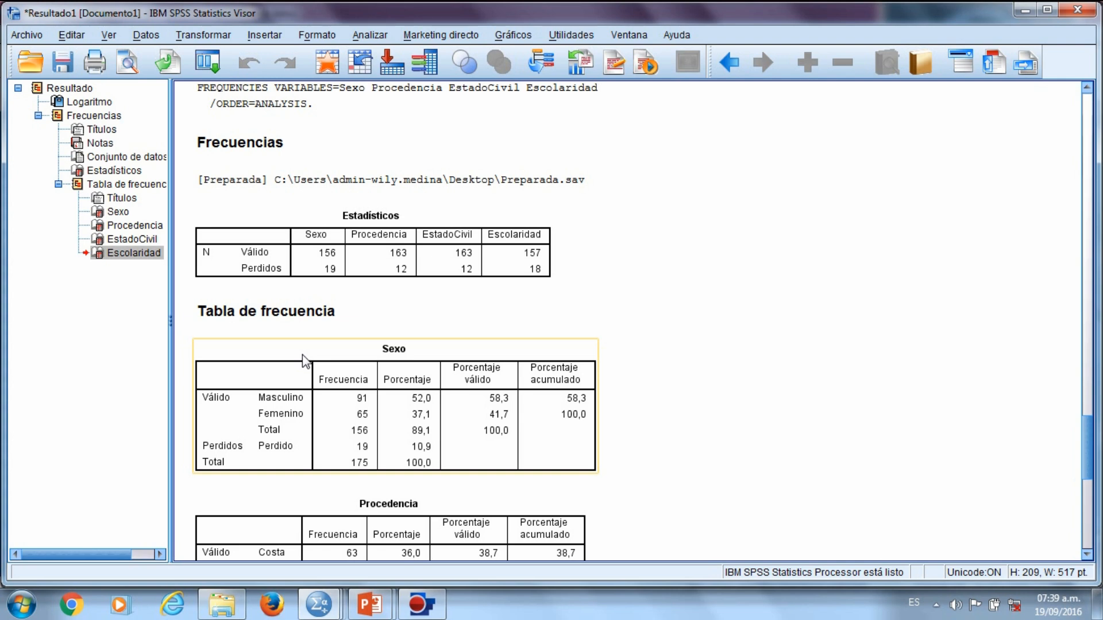
# Switch to Word 2016 and enter the heading "Tabla 01" in the blank document
pyautogui.press('super')
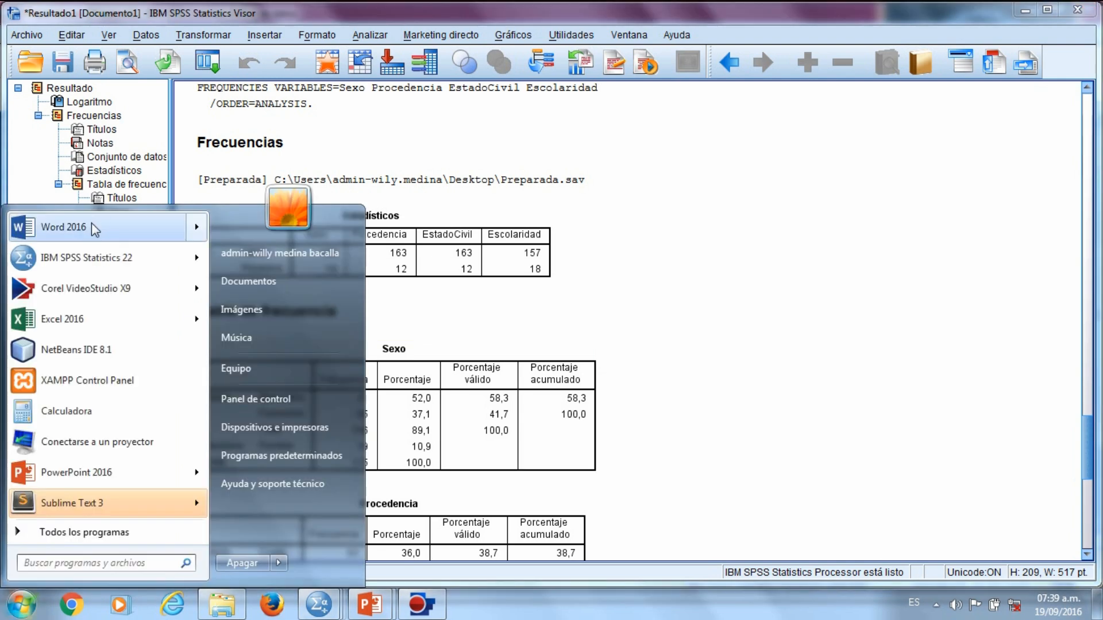
pyautogui.click(91, 223)
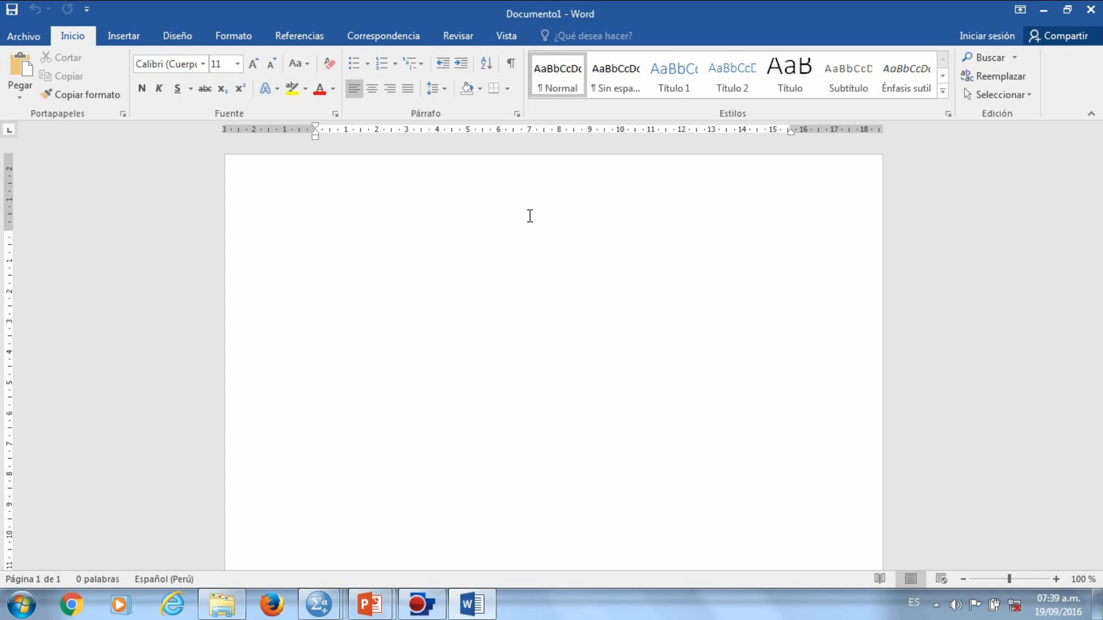
pyautogui.write('Tabla 01')
pyautogui.press('Return')
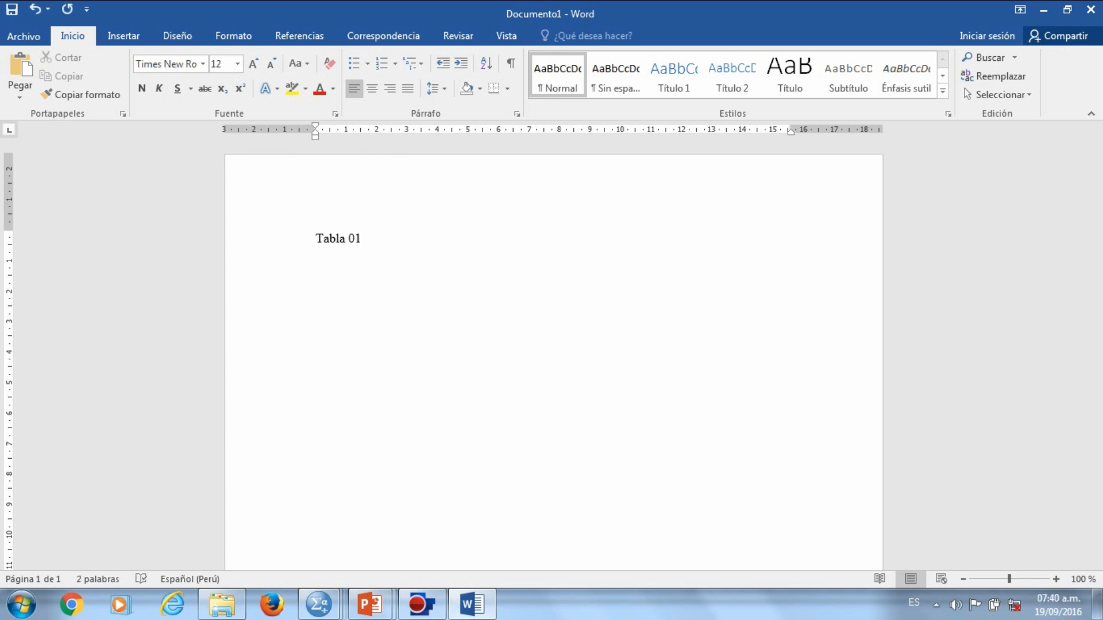
# Write the table title "Características generales de los adultos mayores del Centro “El Buen Samaritano”, Lima 2015." under the heading
pyautogui.write('Características generales de los adultos mayores del')
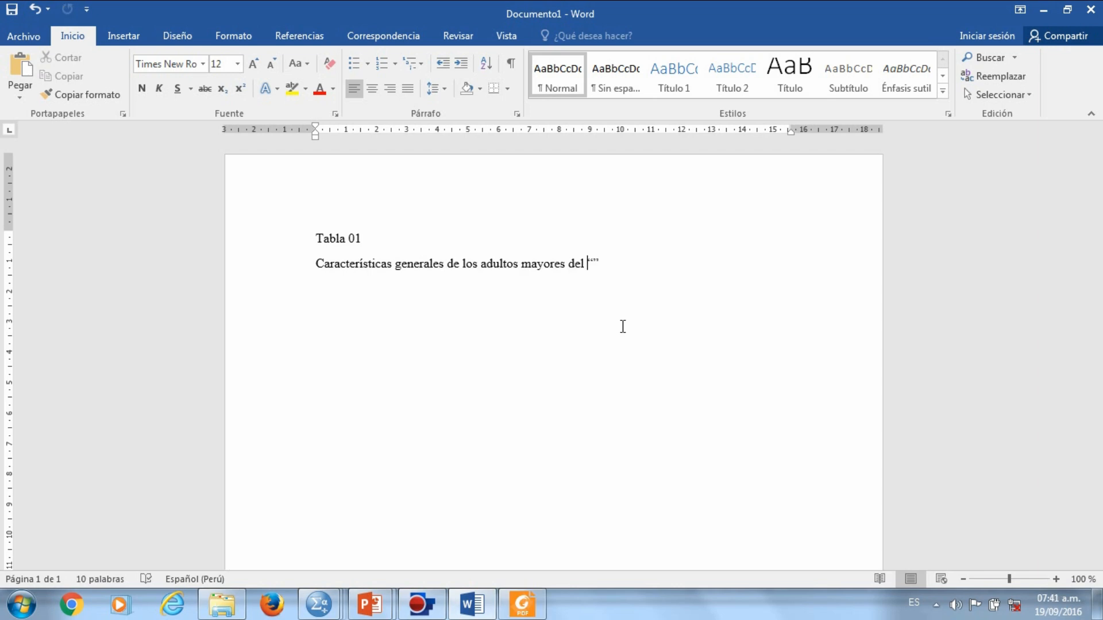
pyautogui.write('Centro')
pyautogui.click(630, 262)
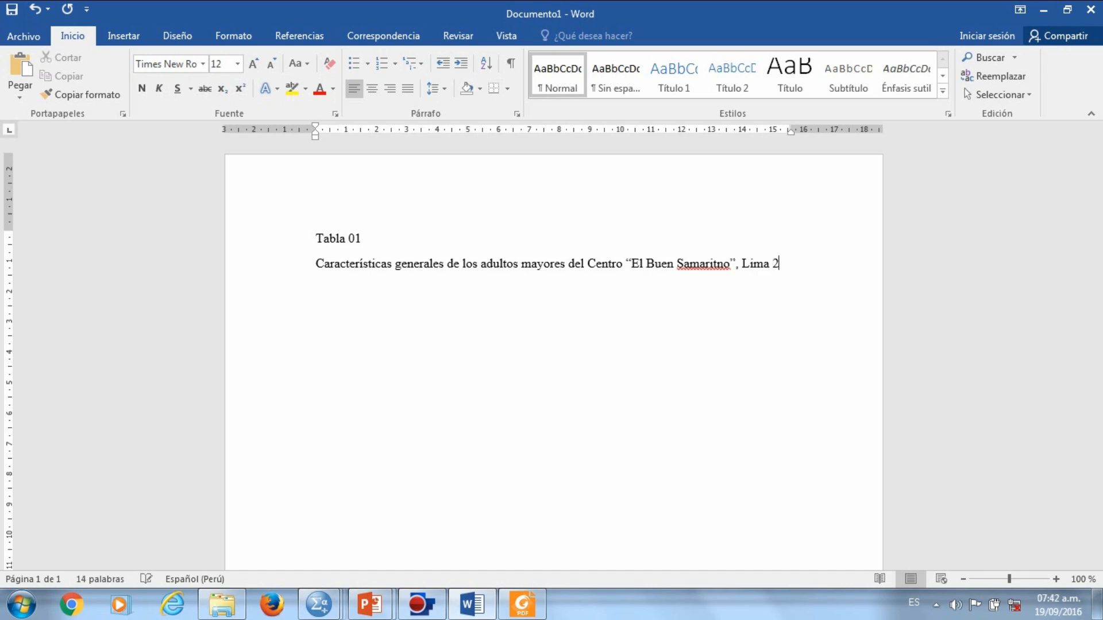
pyautogui.write('015.')
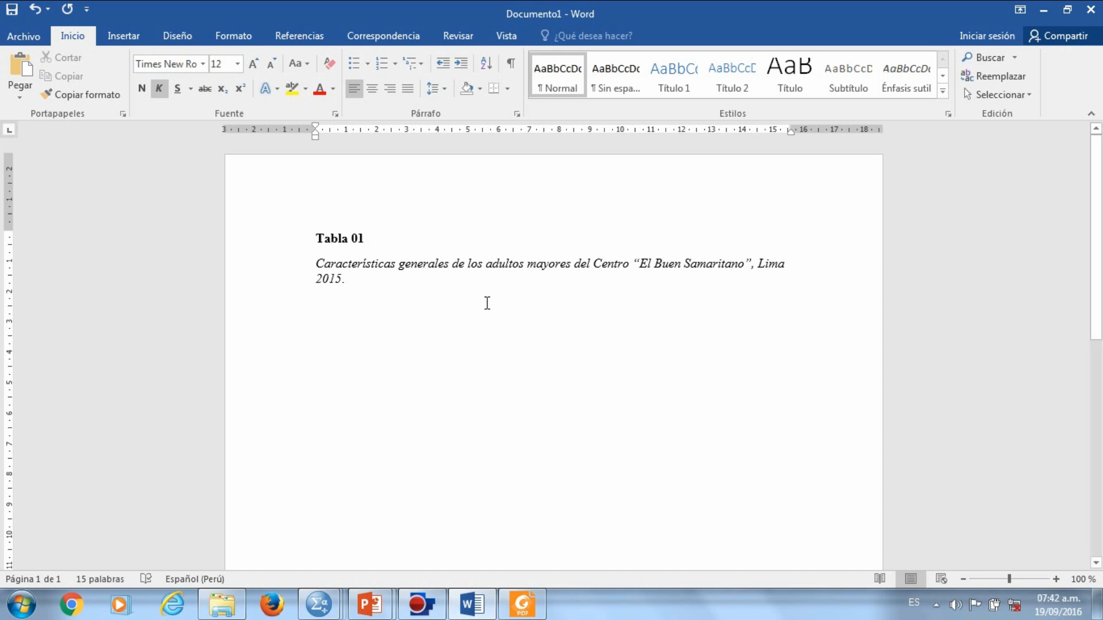
# Review the parts of the table title one by one: the characteristics, population, centre, city and year
pyautogui.click(318, 265)
pyautogui.moveTo(322, 267); pyautogui.dragTo(439, 272)
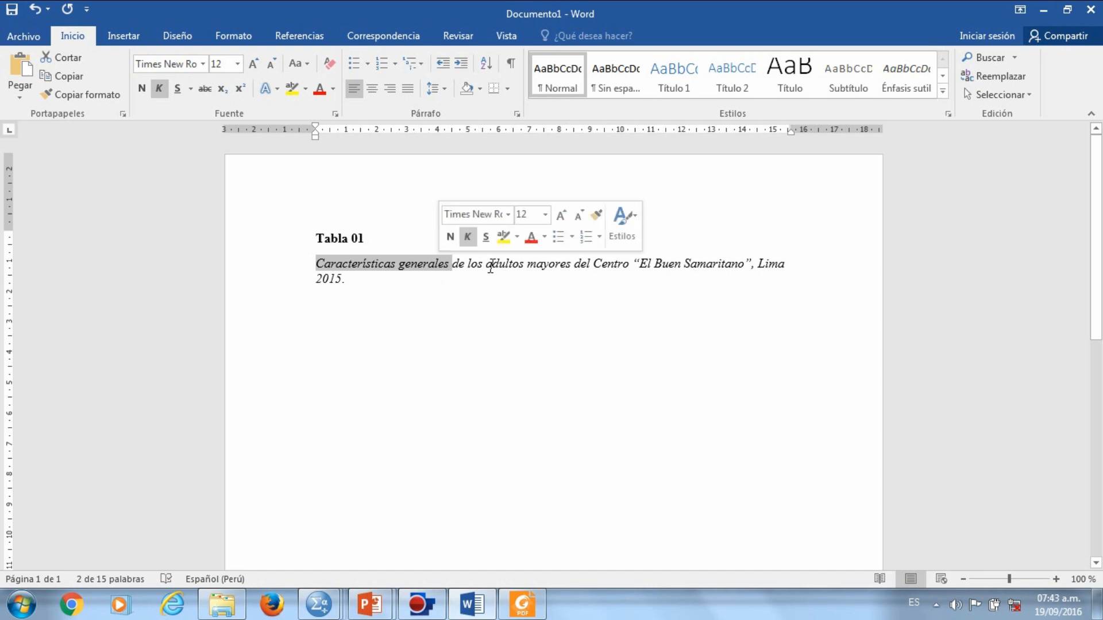
pyautogui.moveTo(488, 266); pyautogui.dragTo(571, 266)
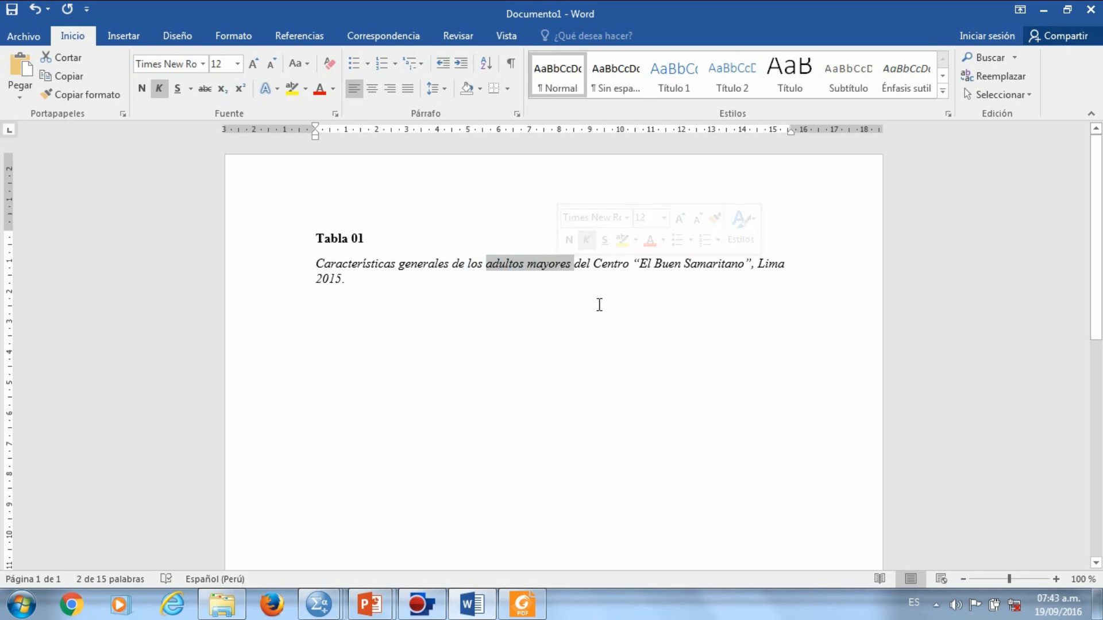
pyautogui.moveTo(593, 266); pyautogui.dragTo(745, 265)
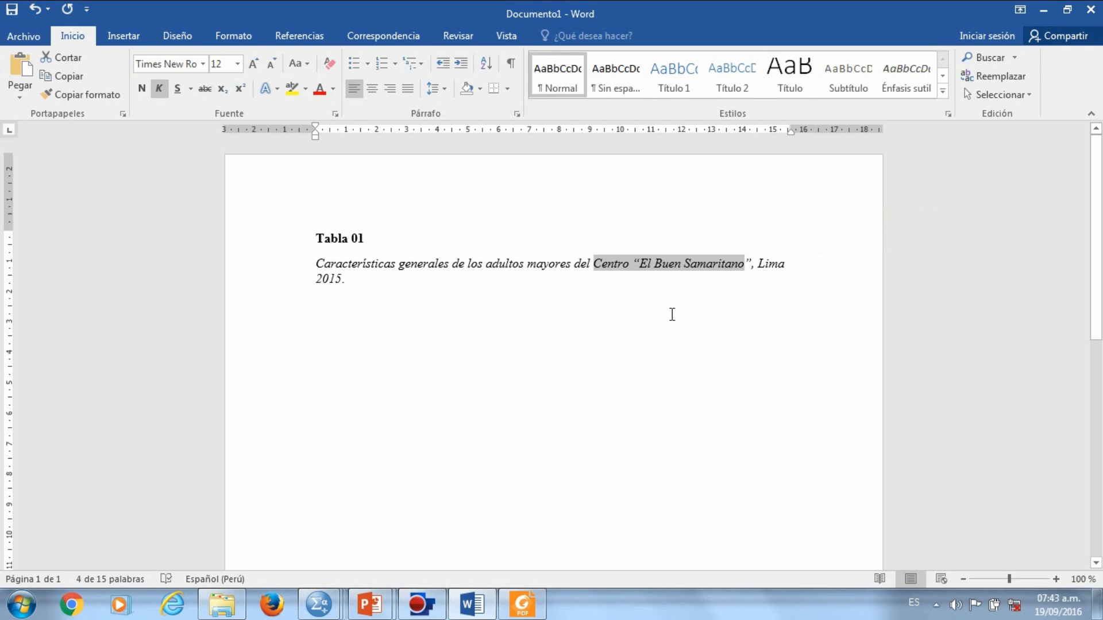
pyautogui.click(760, 264)
pyautogui.doubleClick(320, 282)
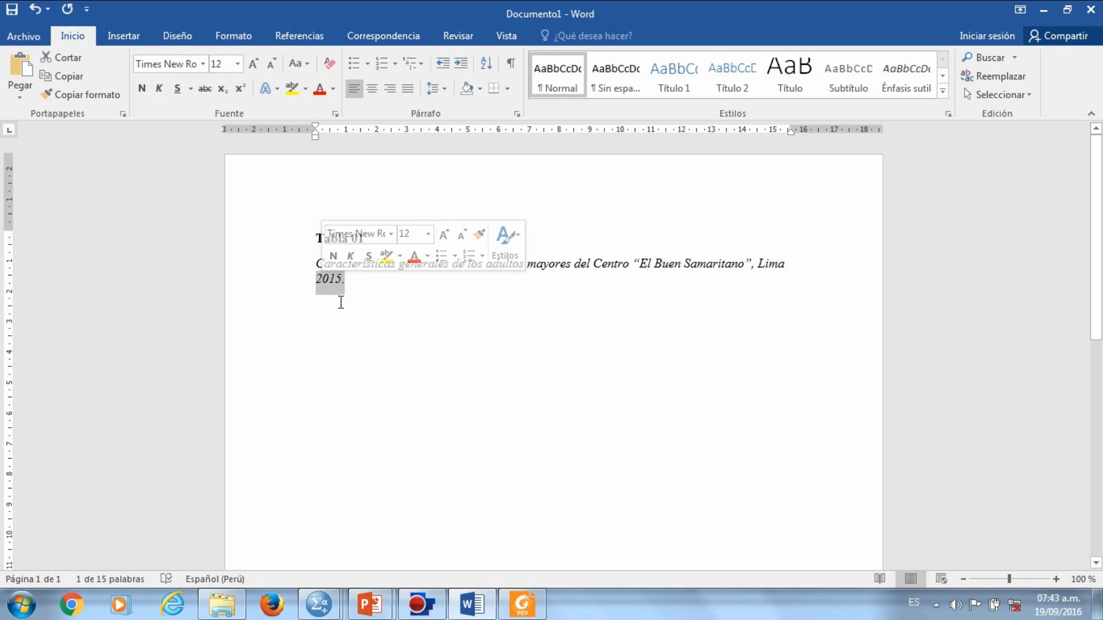
# Insert a table of four columns and eight rows below the title
pyautogui.press('Down')
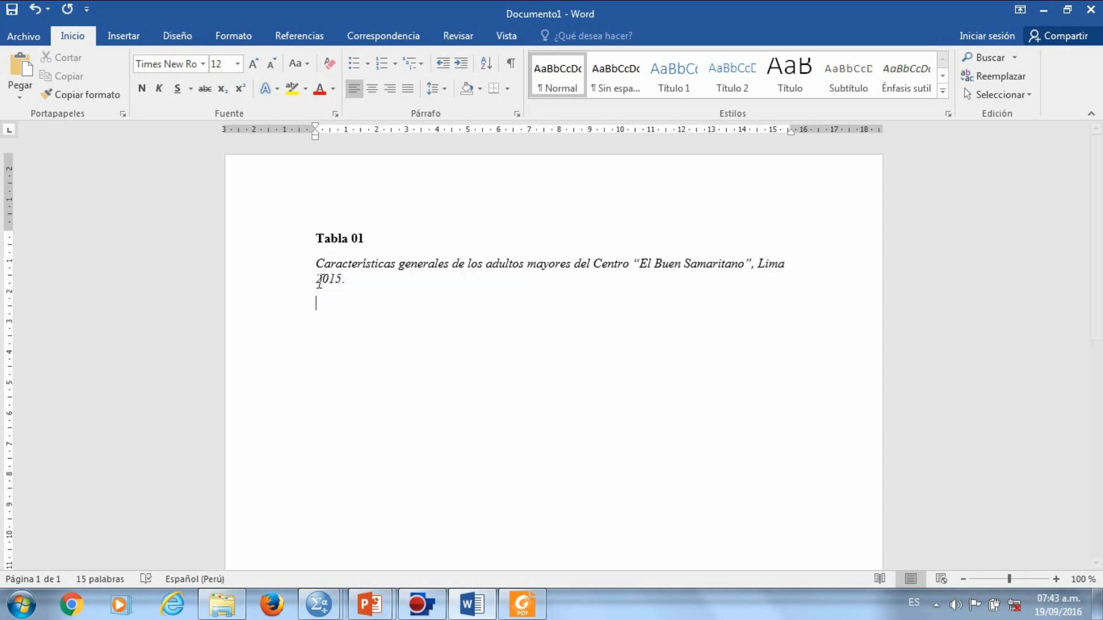
pyautogui.click(123, 36)
pyautogui.click(121, 92)
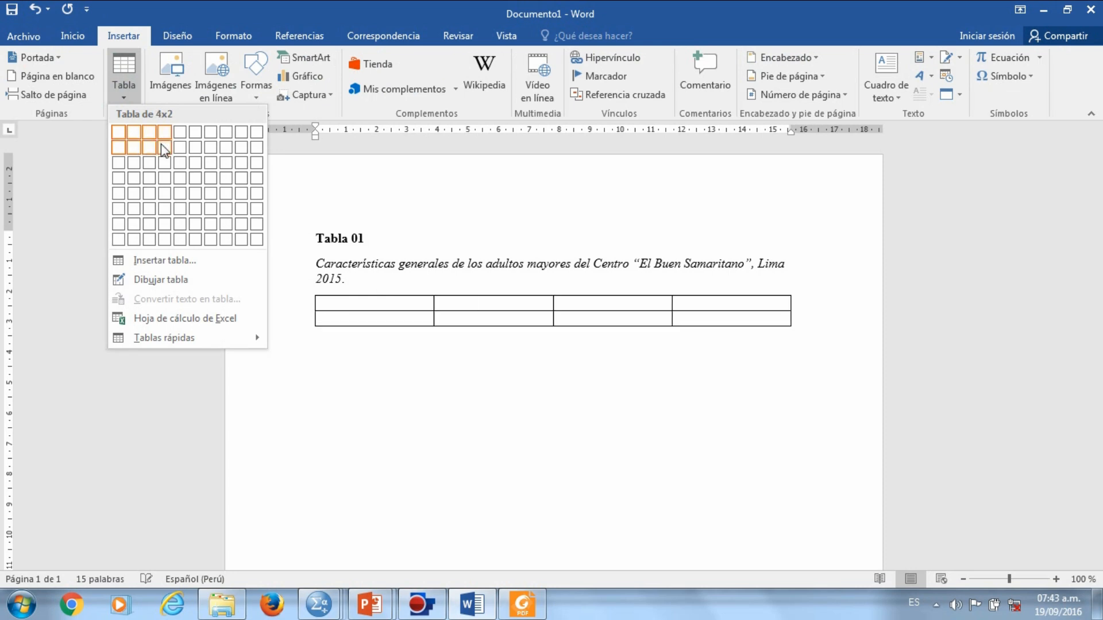
# Merge the first two cells of the table's top row
pyautogui.moveTo(442, 302); pyautogui.dragTo(338, 304)
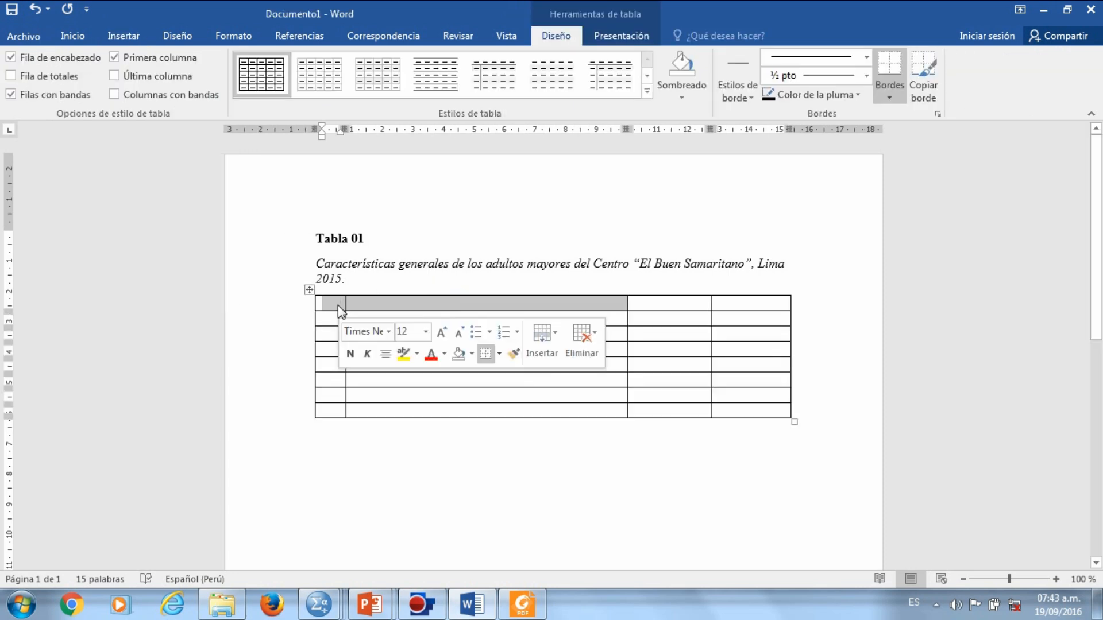
pyautogui.rightClick(338, 303)
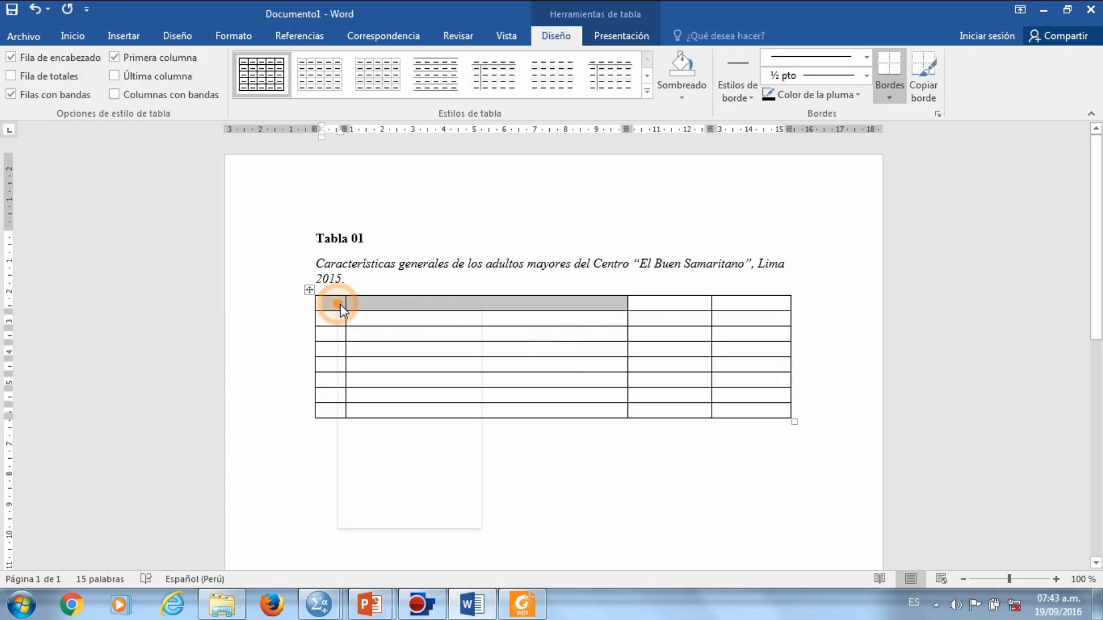
pyautogui.click(405, 432)
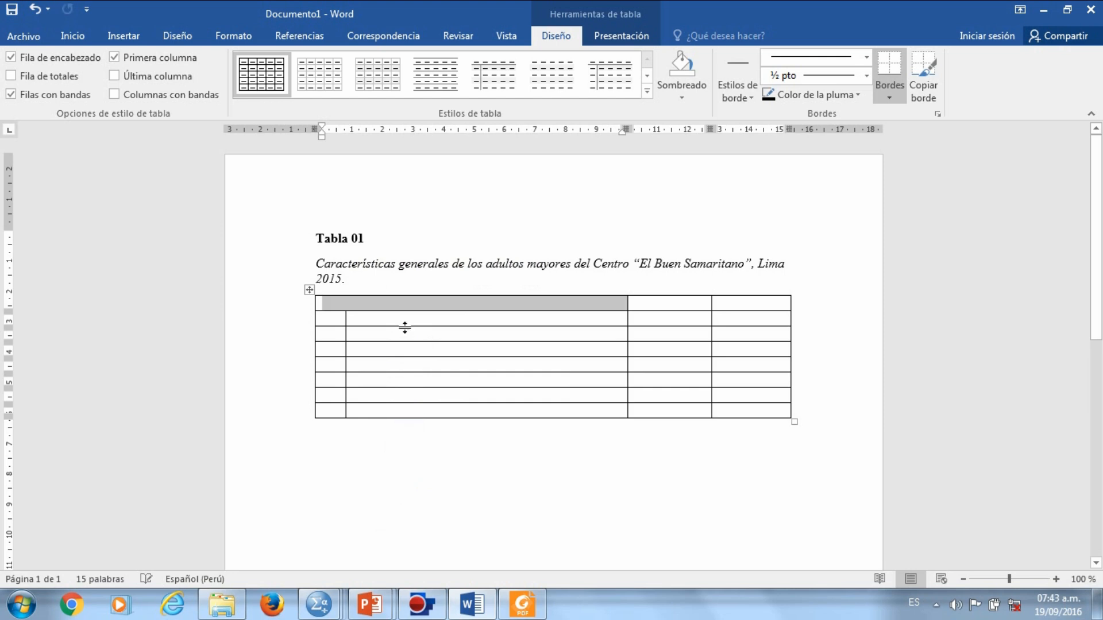
# Fill the header row with the labels "Variables", "n" and "%"
pyautogui.write('Variables')
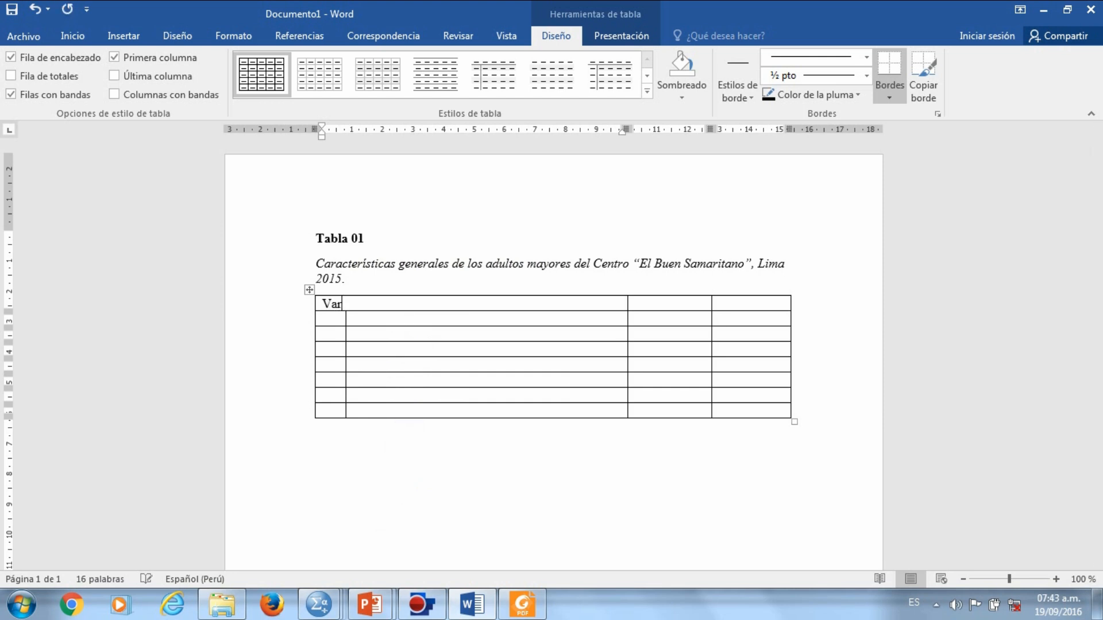
pyautogui.press('Tab')
pyautogui.write('n')
pyautogui.press('Tab')
pyautogui.write('%')
pyautogui.press('Left')
pyautogui.press('Left')
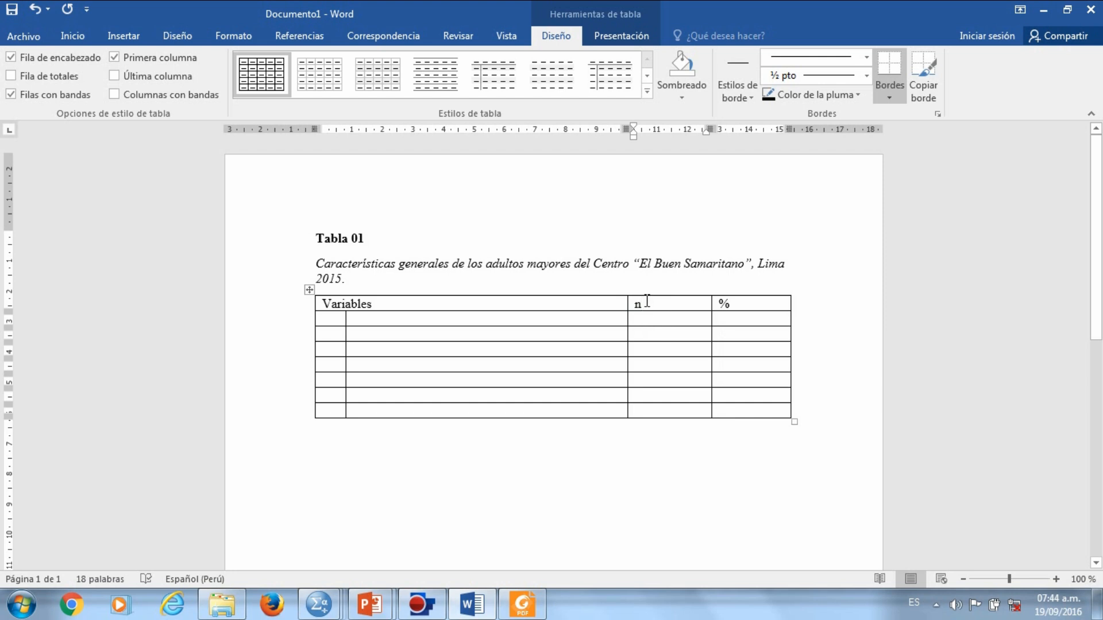
pyautogui.doubleClick(637, 302)
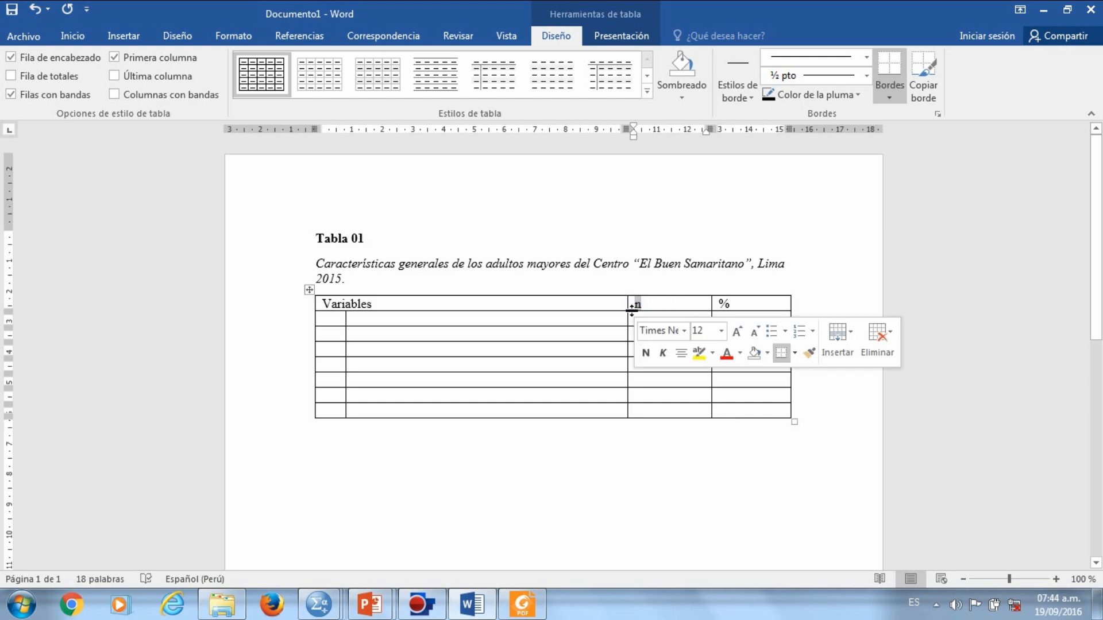
pyautogui.click(675, 303)
pyautogui.doubleClick(743, 302)
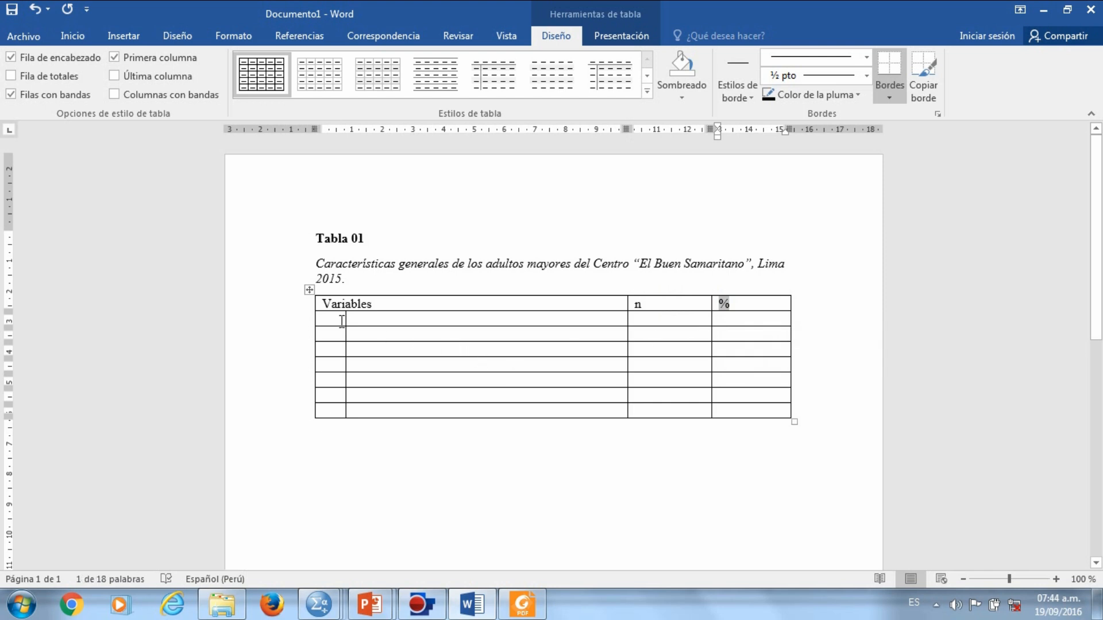
# Switch to the SPSS output Resultado1 to check the frequency tables, and return to the Word document
pyautogui.click(319, 605)
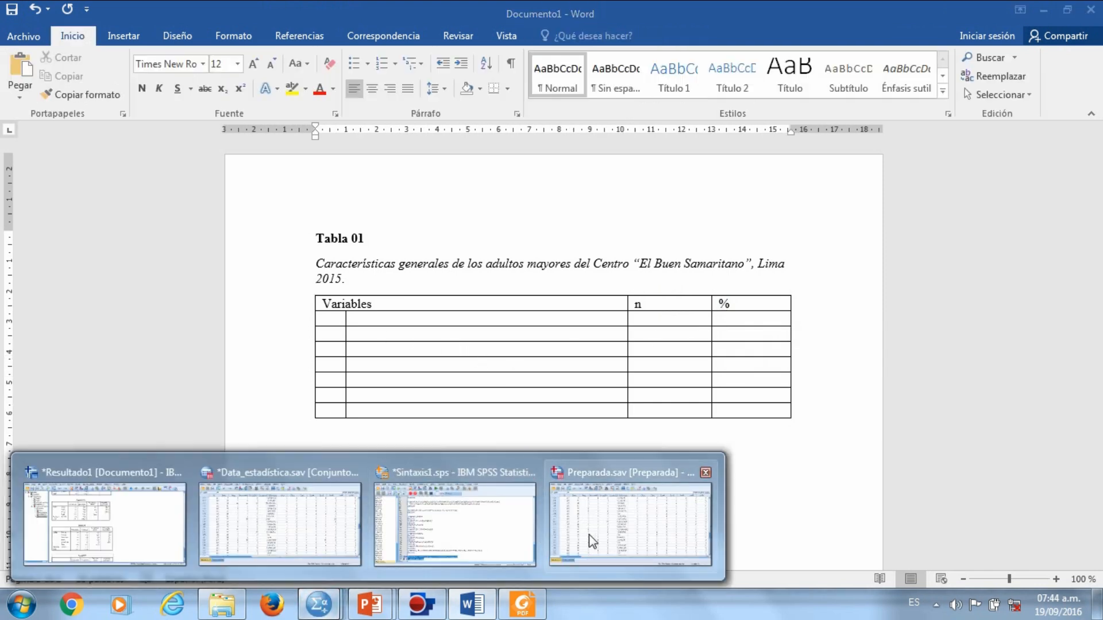
pyautogui.click(151, 529)
pyautogui.click(577, 344)
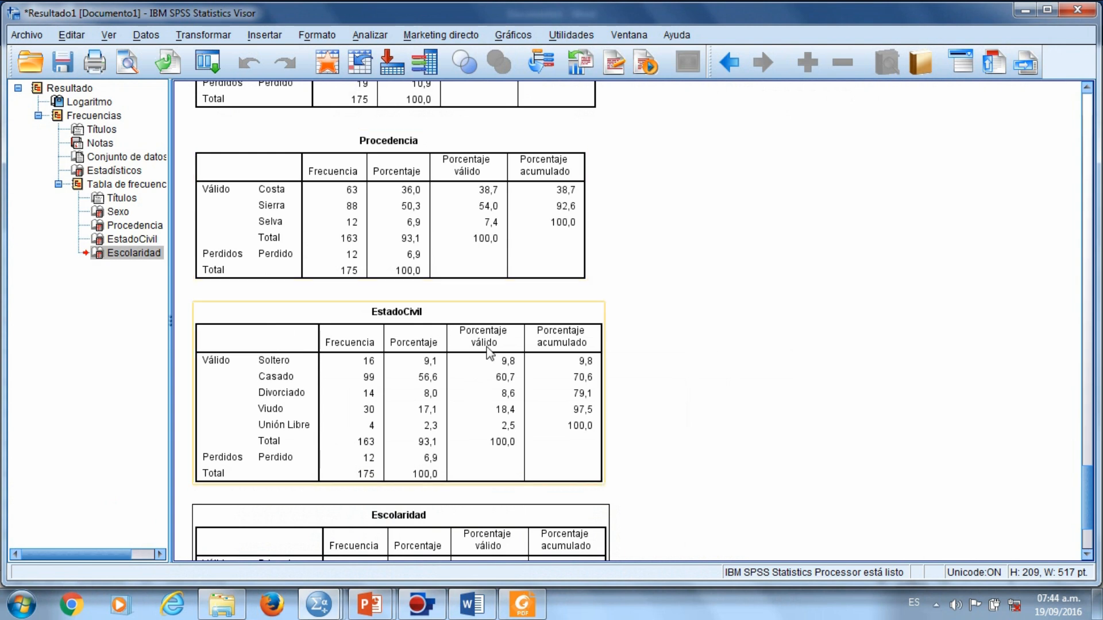
pyautogui.click(1025, 10)
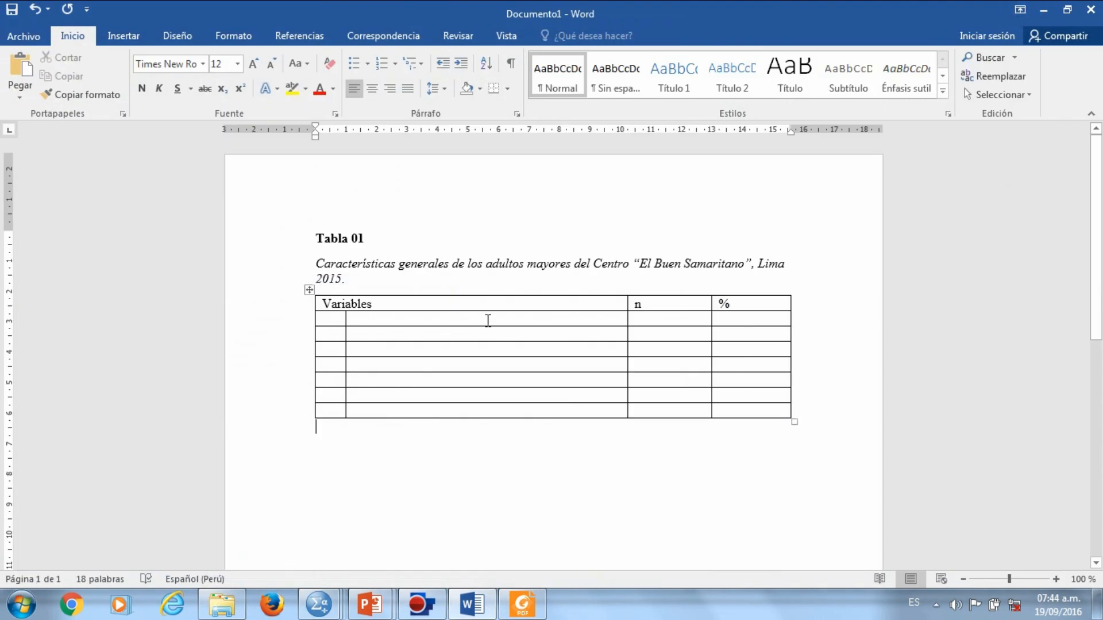
# Enter the variable names Sexo, Procedencia, Estado Civil and Escolaridad as group headings in the first column, leaving blank rows for their categories
pyautogui.click(386, 320)
pyautogui.write('Sexo')
pyautogui.click(384, 366)
pyautogui.write('Procedencia')
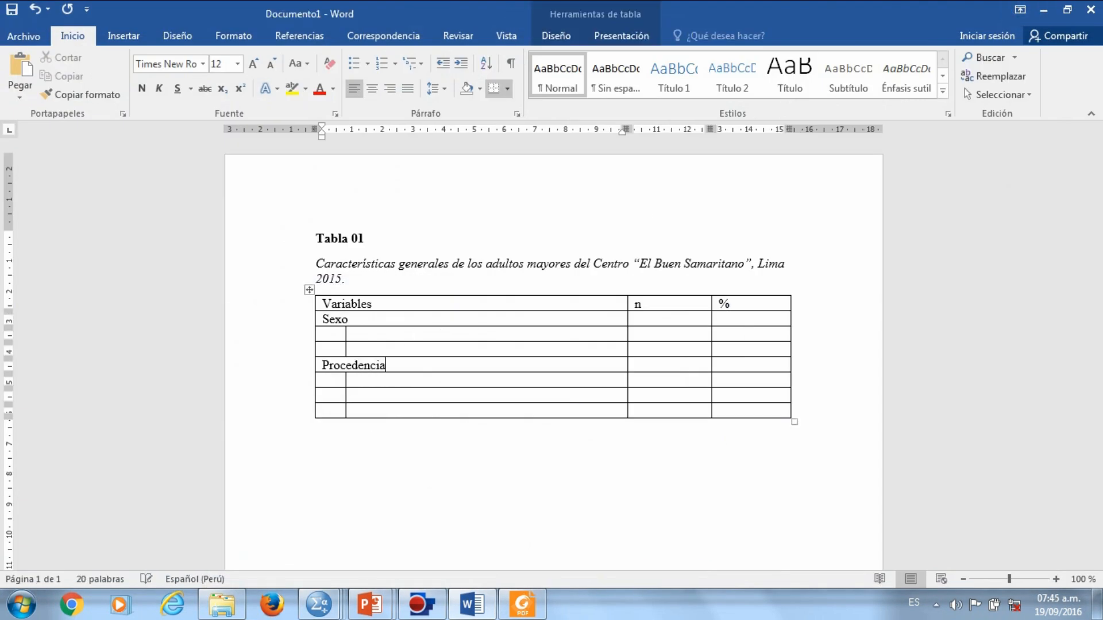
pyautogui.write('o Cicil')
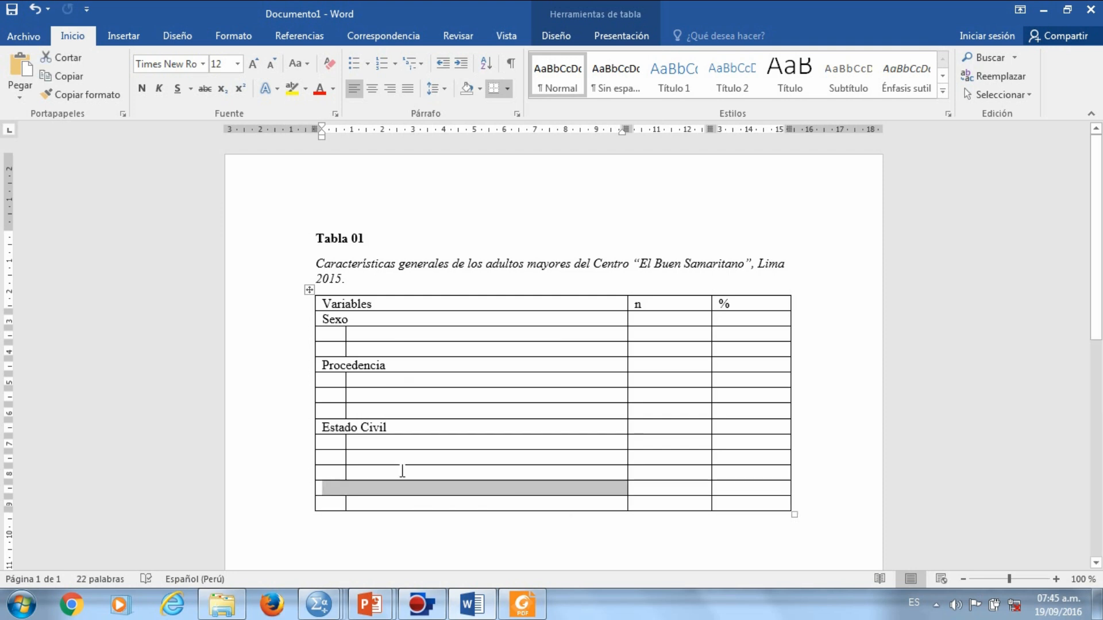
pyautogui.write('Esci')
pyautogui.write('olaridad')
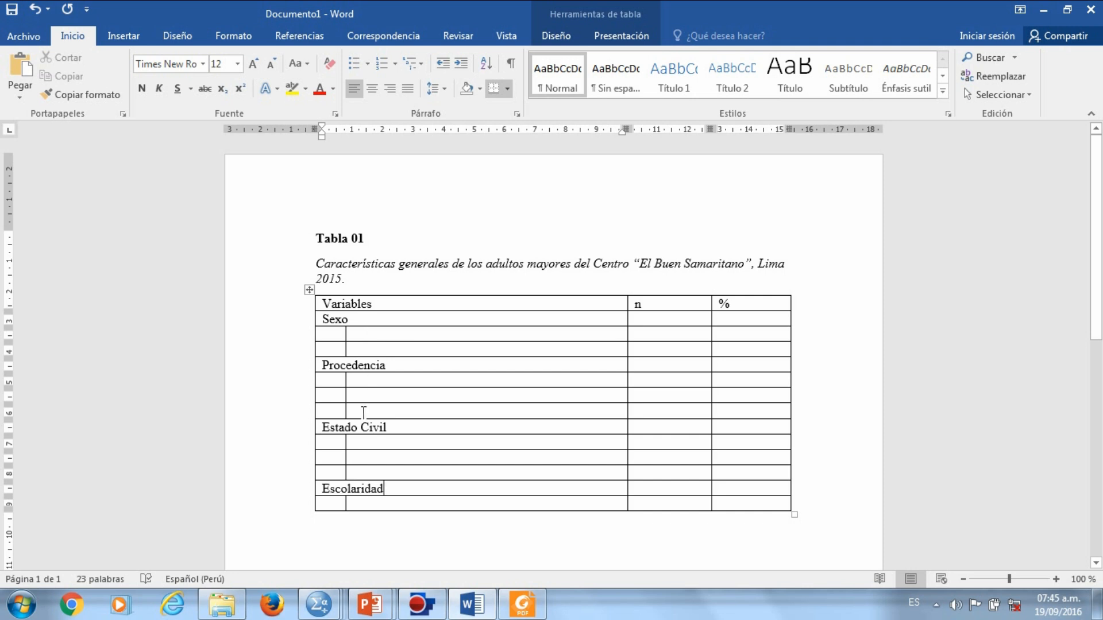
# Switch to the SPSS output Resultado1, examine the categories and missing cases in the Sexo frequency table, and return to the Word document
pyautogui.moveTo(318, 605)
pyautogui.moveTo(442, 520)
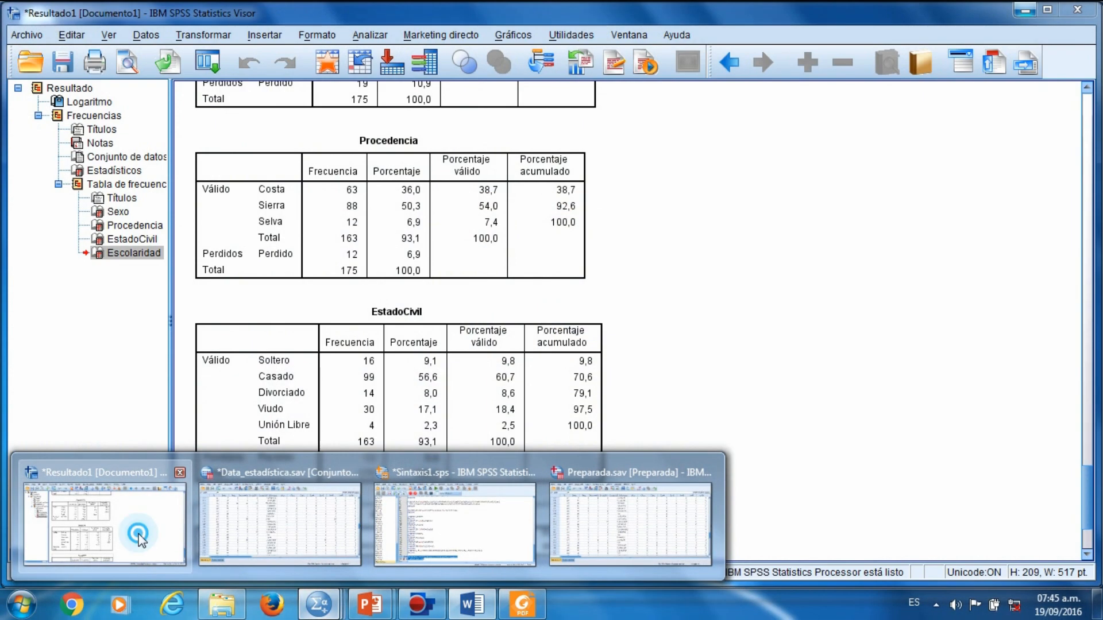
pyautogui.click(135, 529)
pyautogui.scroll(5, 236, 402)
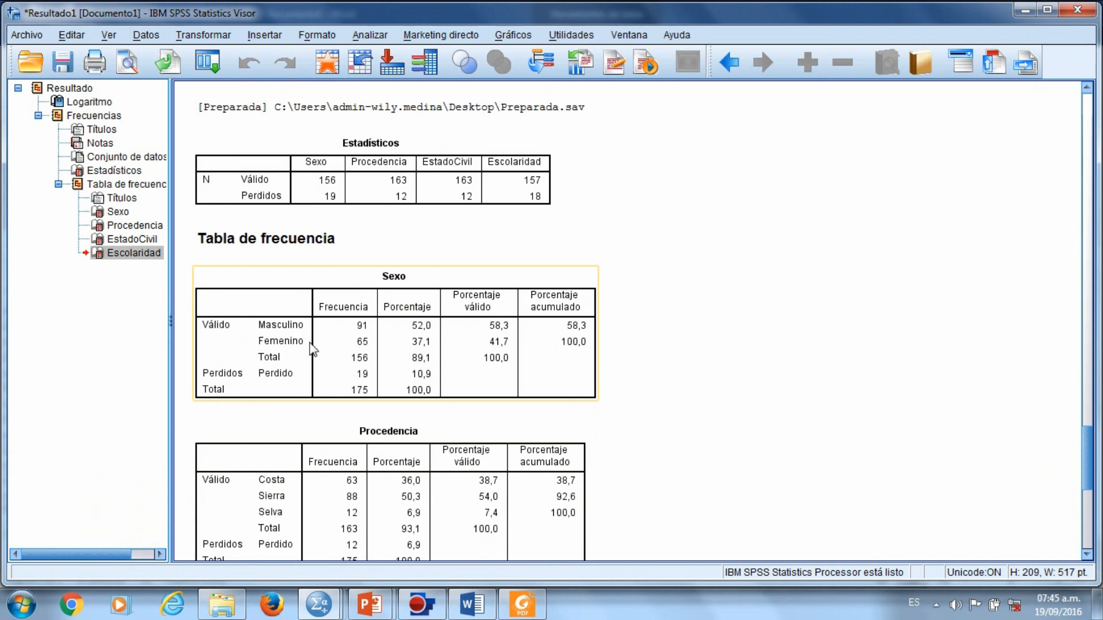
pyautogui.click(409, 330)
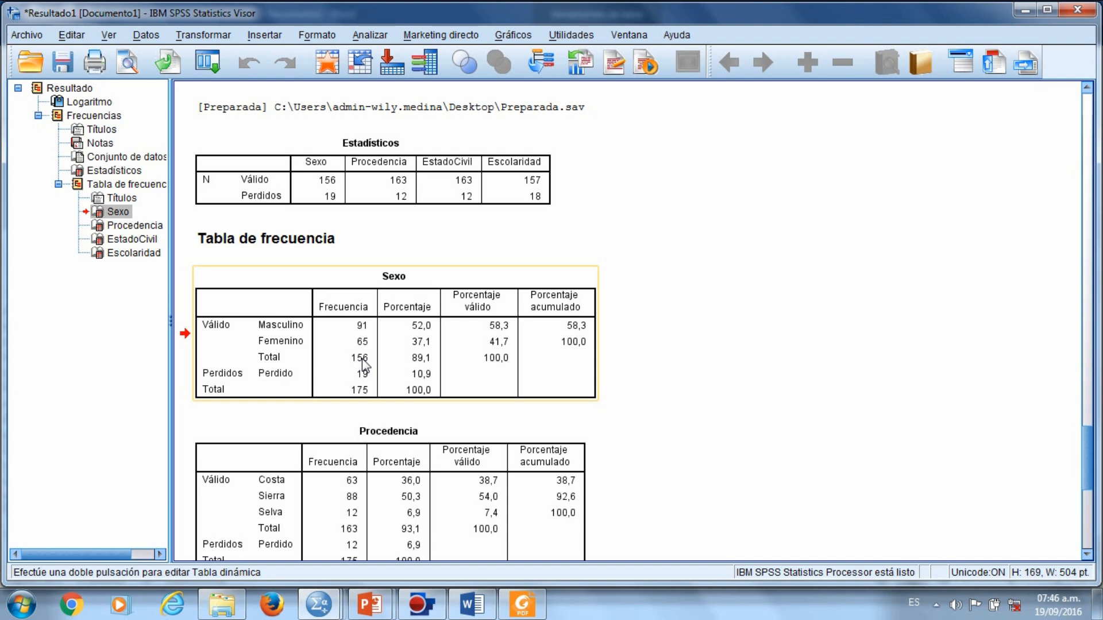
pyautogui.click(228, 375)
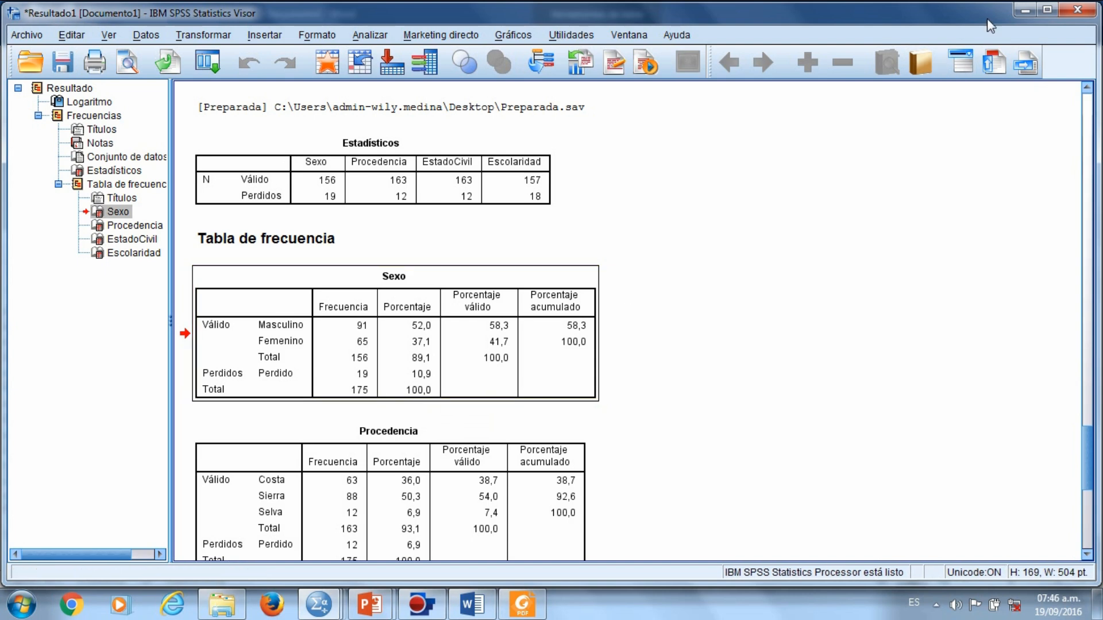
pyautogui.click(1024, 13)
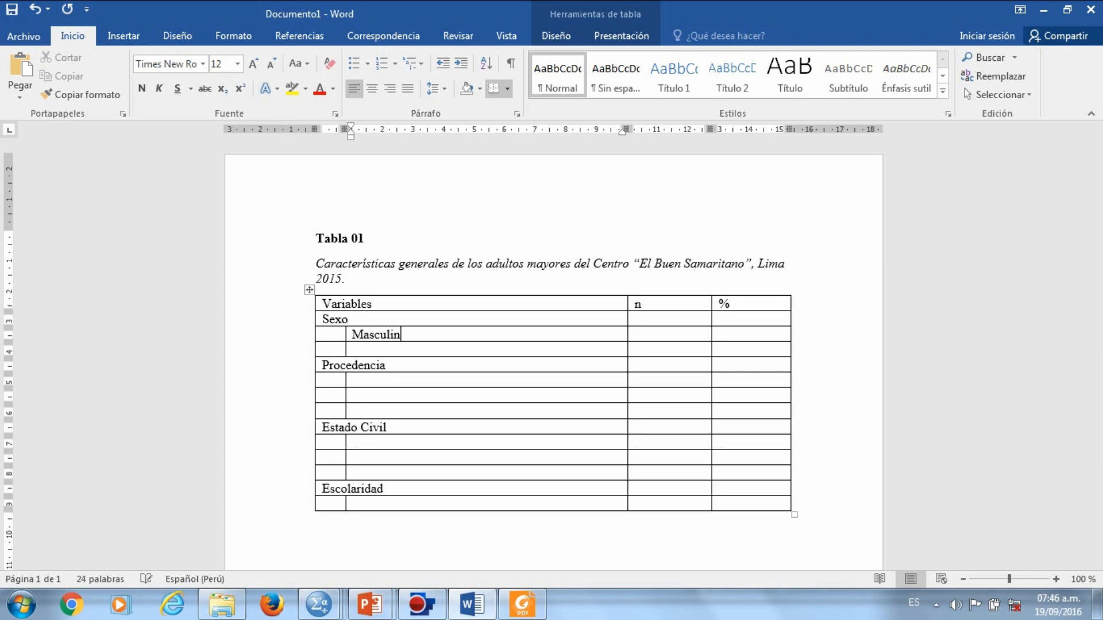
# List the categories Masculino, Femenino and No contesta under Sexo, adding a row for the last one
pyautogui.press('Down')
pyautogui.write('Femenino')
pyautogui.press('Return')
pyautogui.write('No ')
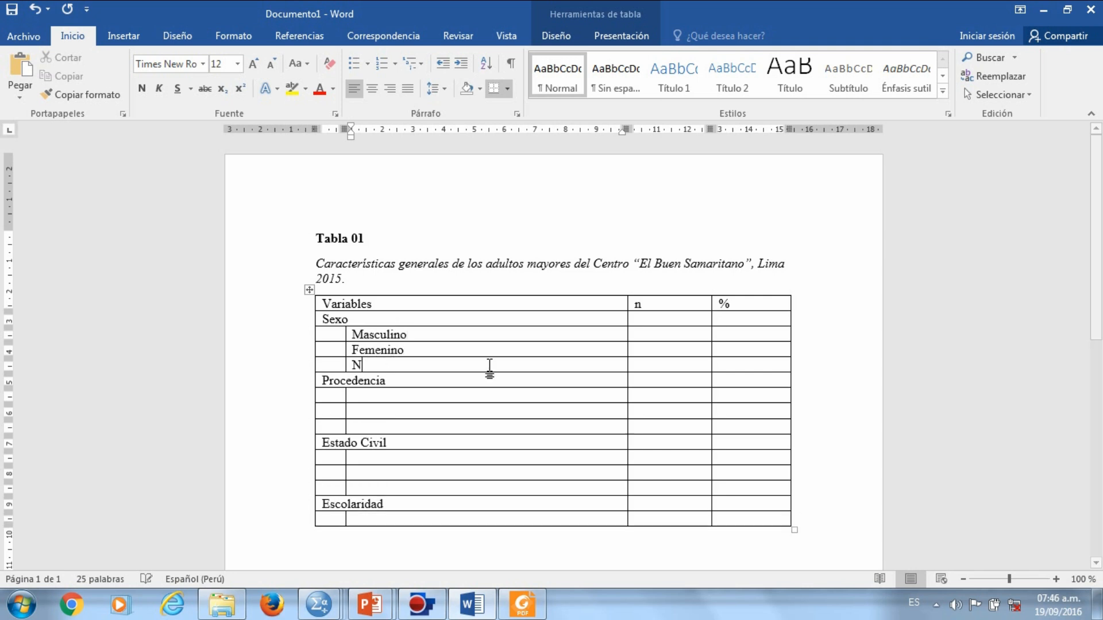
pyautogui.write('conte')
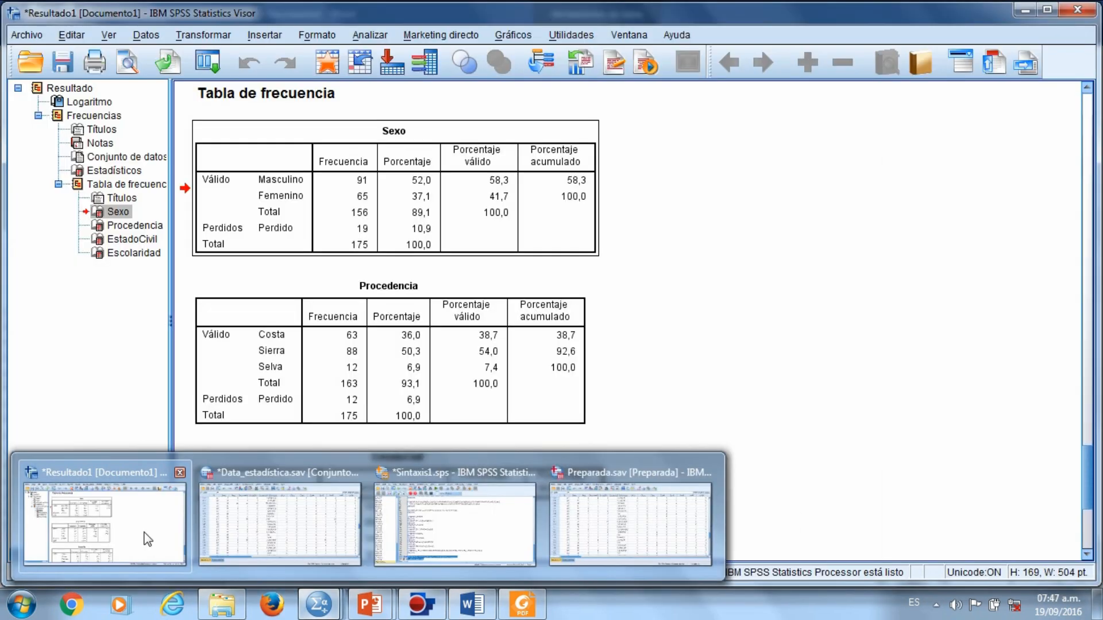
# Check the Procedencia table in the SPSS output and list Costa, Sierra, Selva and No contesta under Procedencia in the Word table
pyautogui.click(143, 539)
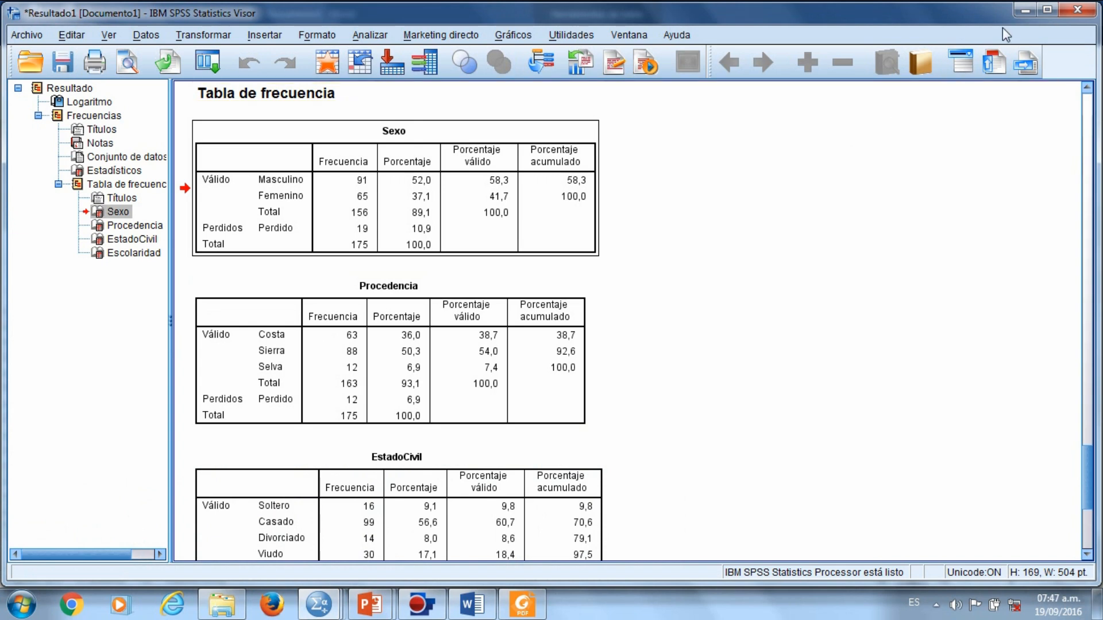
pyautogui.click(1027, 11)
pyautogui.click(378, 397)
pyautogui.write('Costa')
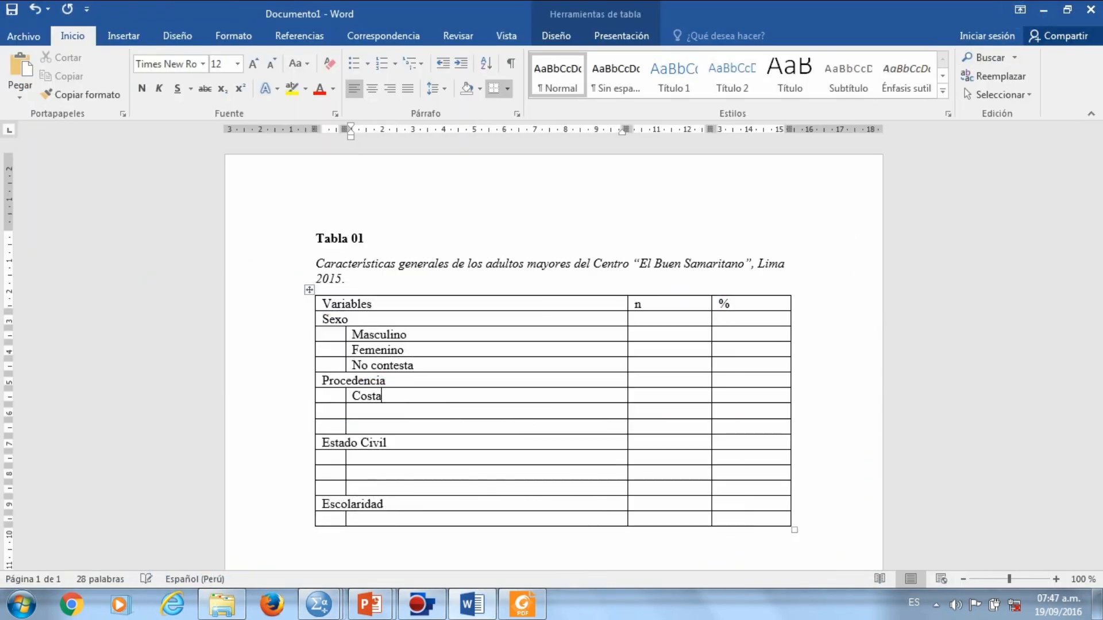
pyautogui.press('Down')
pyautogui.write('Sierra')
pyautogui.press('Down')
pyautogui.write('Selva')
pyautogui.press('Return')
pyautogui.write('No conte')
pyautogui.write('ta')
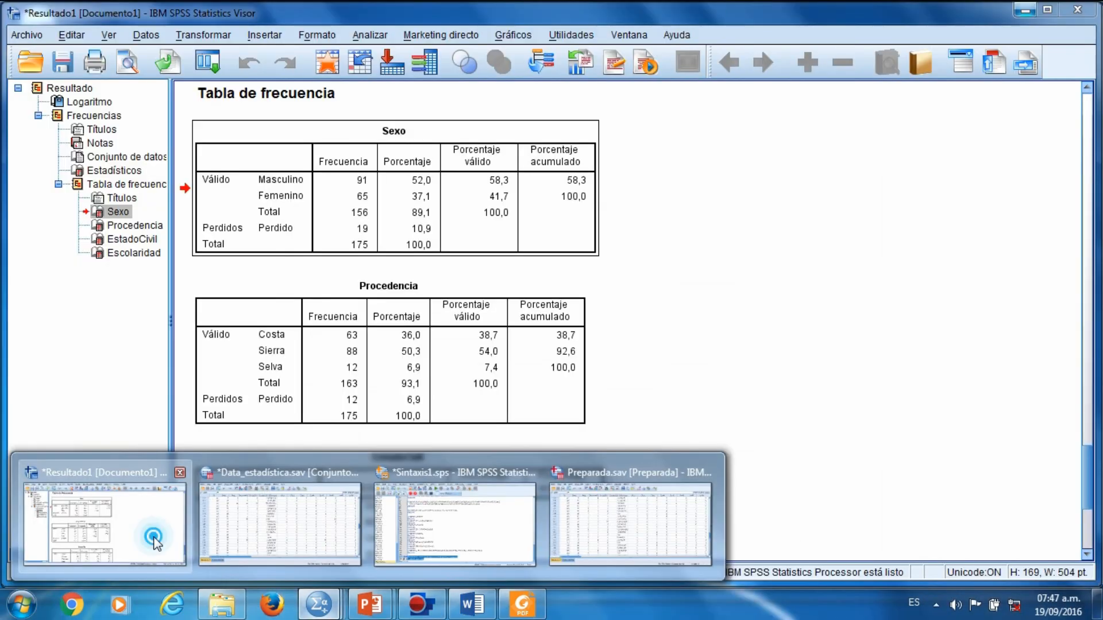
# Check the EstadoCivil table in the SPSS output and list Soltero, Casado, Viudo, Union libre and No contesta under Estado Civil in Word
pyautogui.click(153, 538)
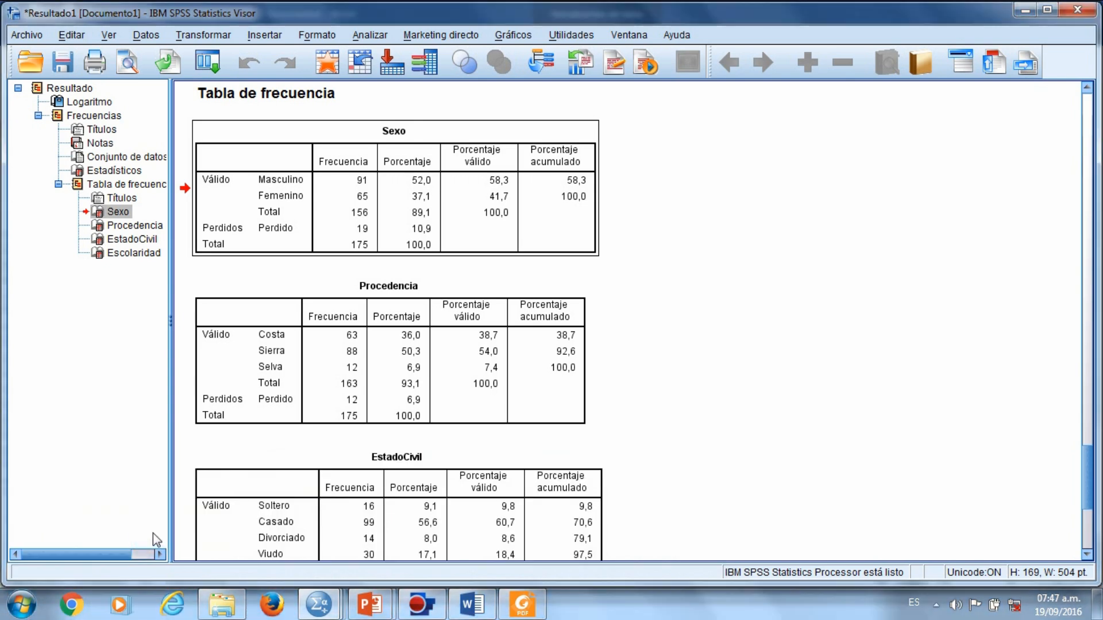
pyautogui.scroll(-3, 402, 415)
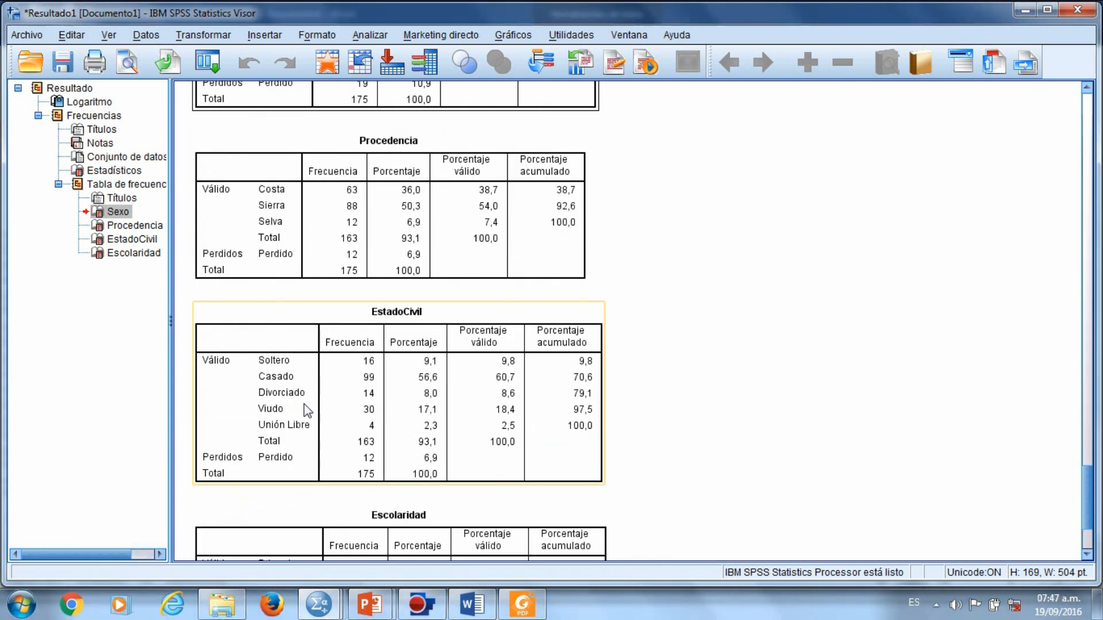
pyautogui.click(766, 190)
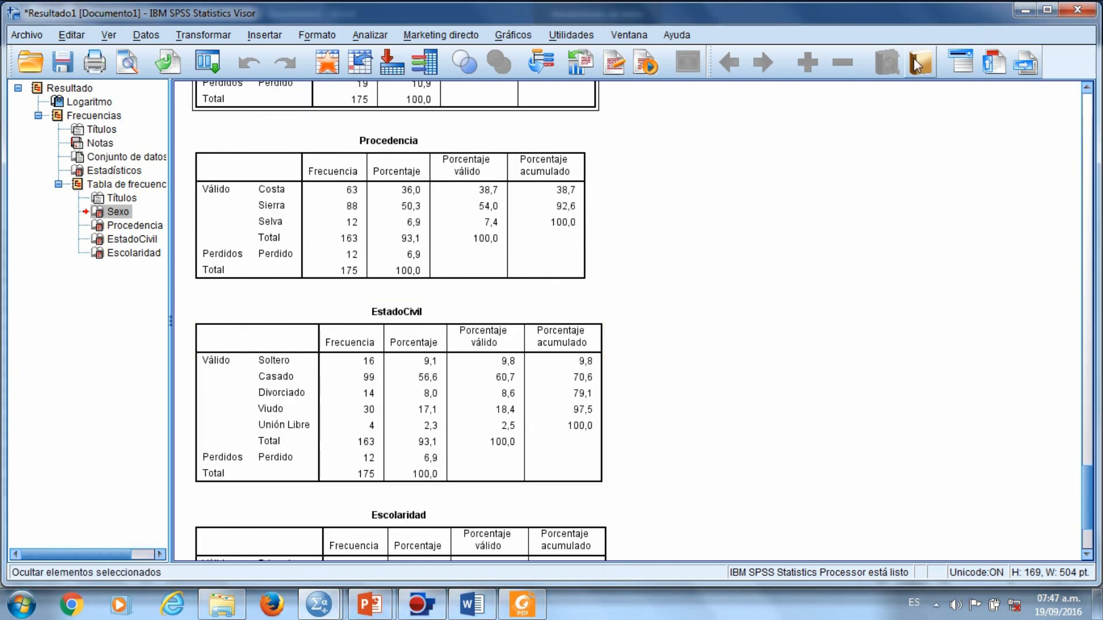
pyautogui.click(1023, 11)
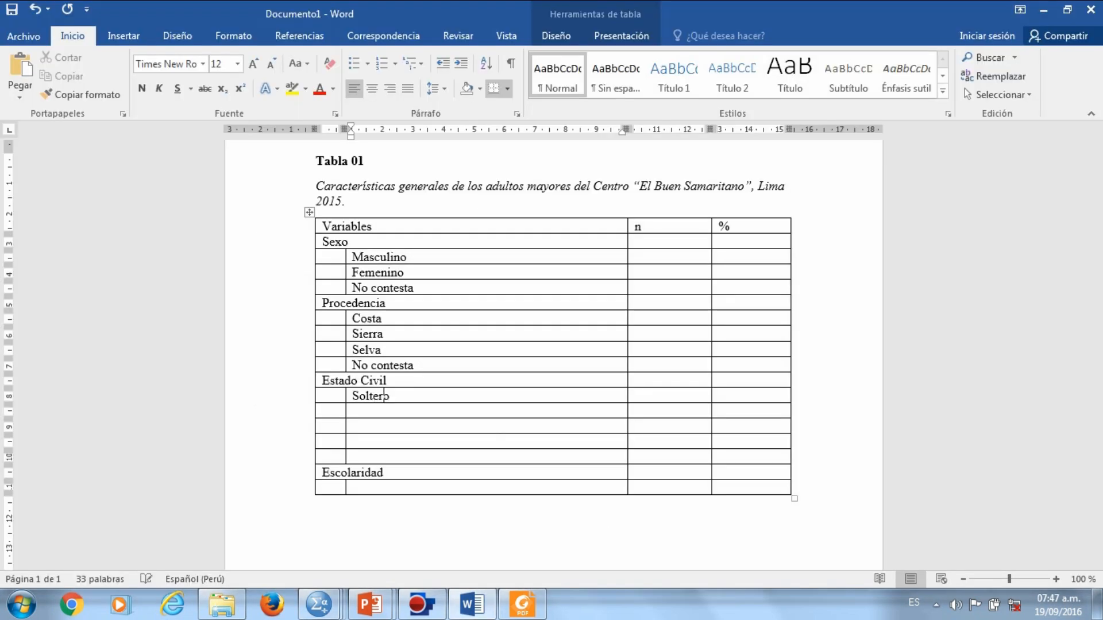
pyautogui.press('Down')
pyautogui.write('Casad')
pyautogui.press('Down')
pyautogui.write('Viudo')
pyautogui.write('Union')
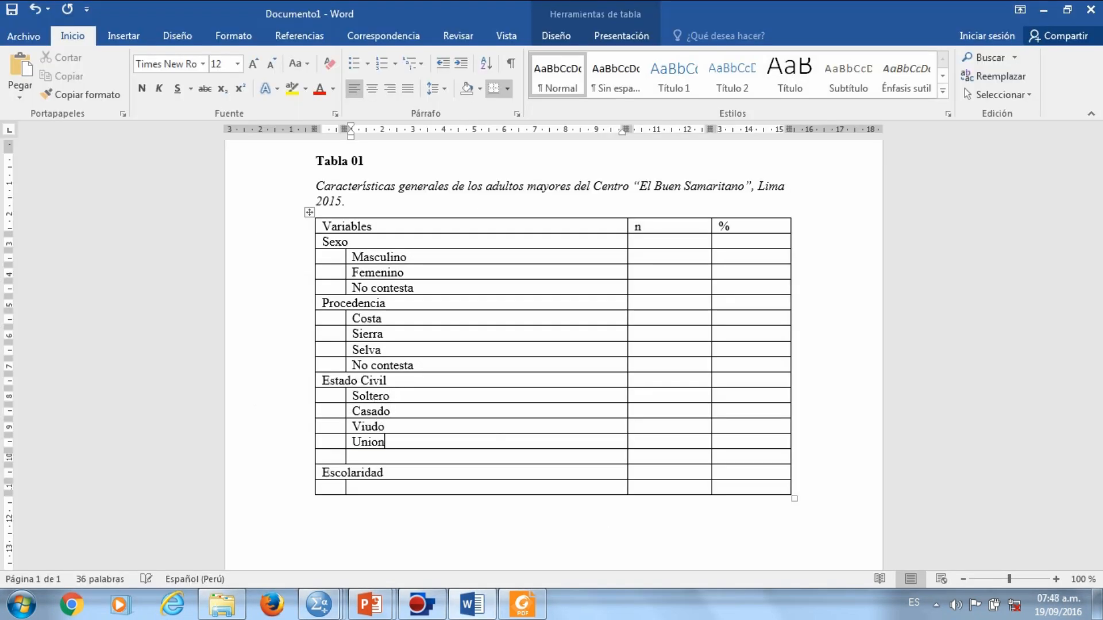
pyautogui.write('libre')
pyautogui.press('Down')
pyautogui.write('No co')
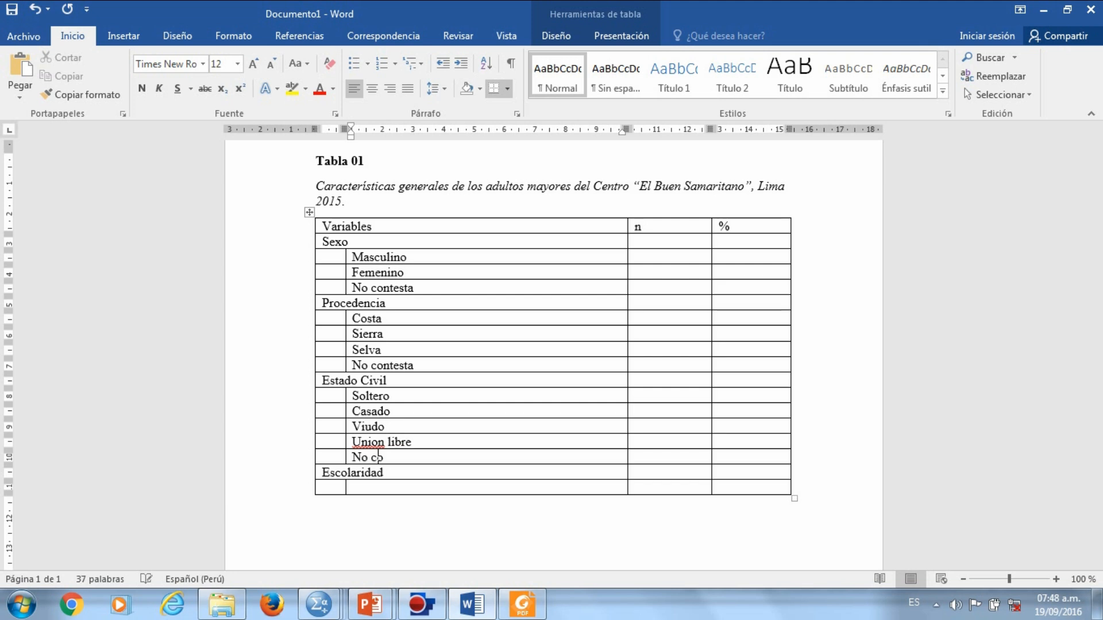
pyautogui.write('ntesta')
# Check the Escolaridad table in the SPSS output and list Primaria, Secundaria, Técnico, Universitaria and No contesta under Escolaridad in Word
pyautogui.click(402, 514)
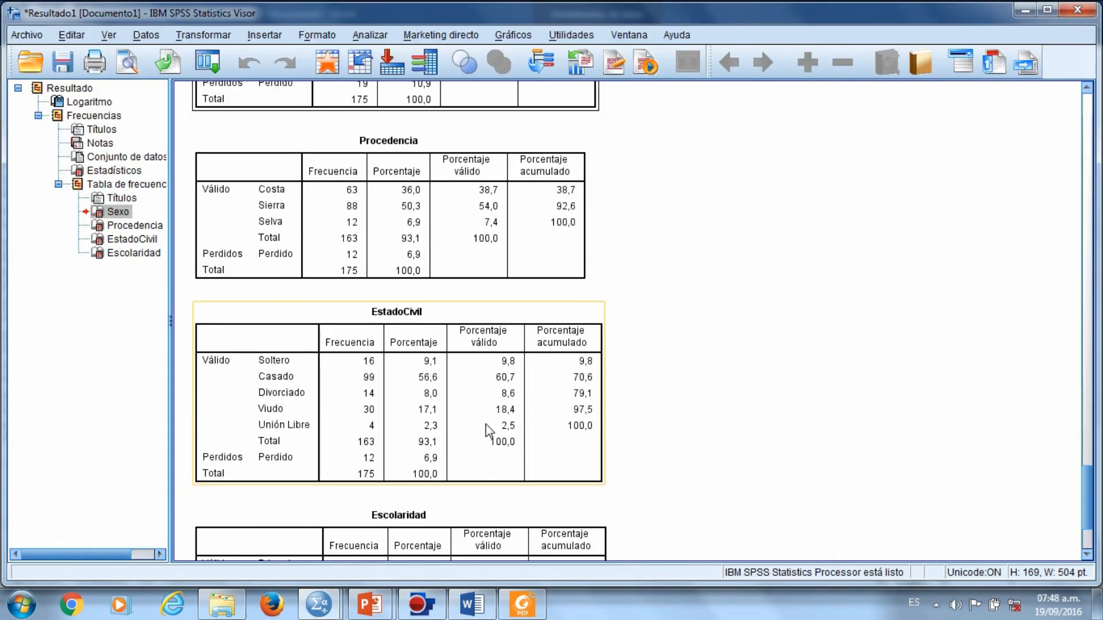
pyautogui.scroll(-3, 487, 431)
pyautogui.click(261, 466)
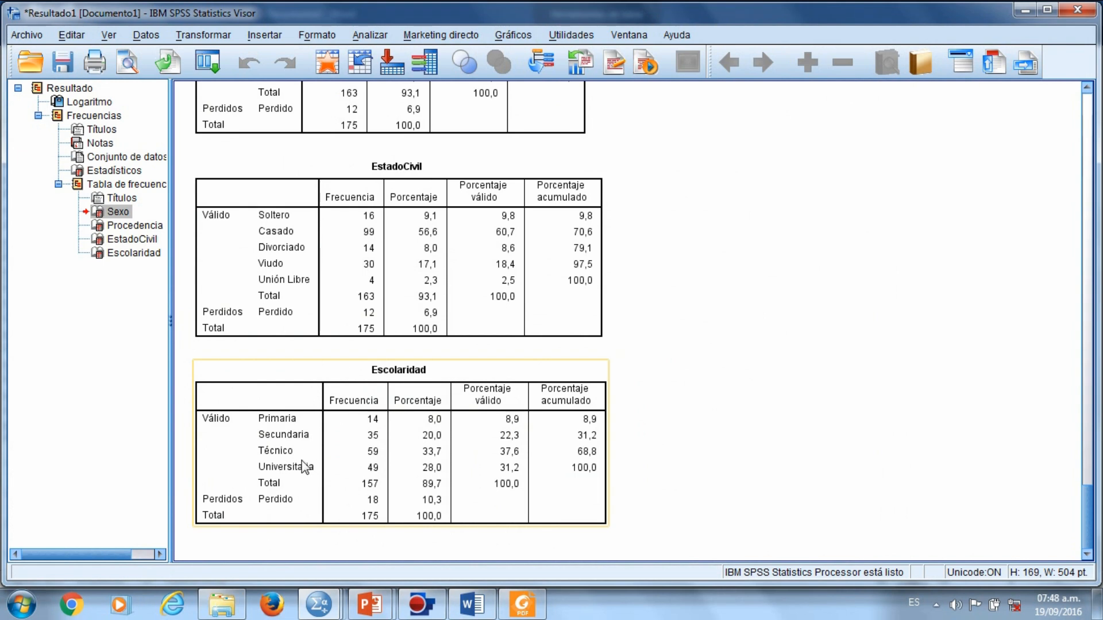
pyautogui.click(759, 242)
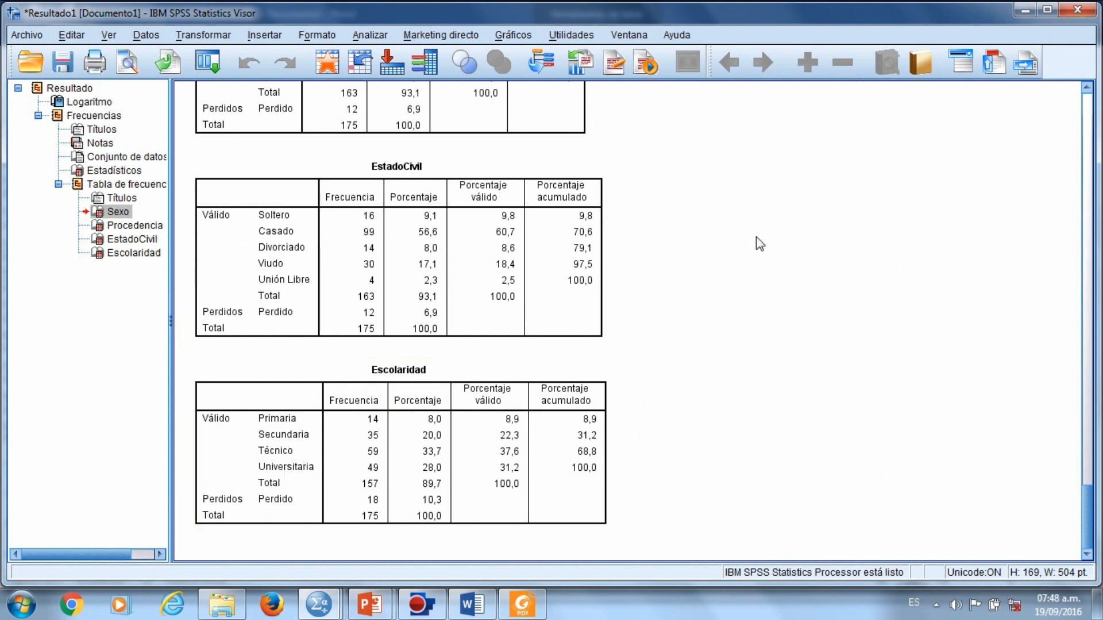
pyautogui.click(1025, 10)
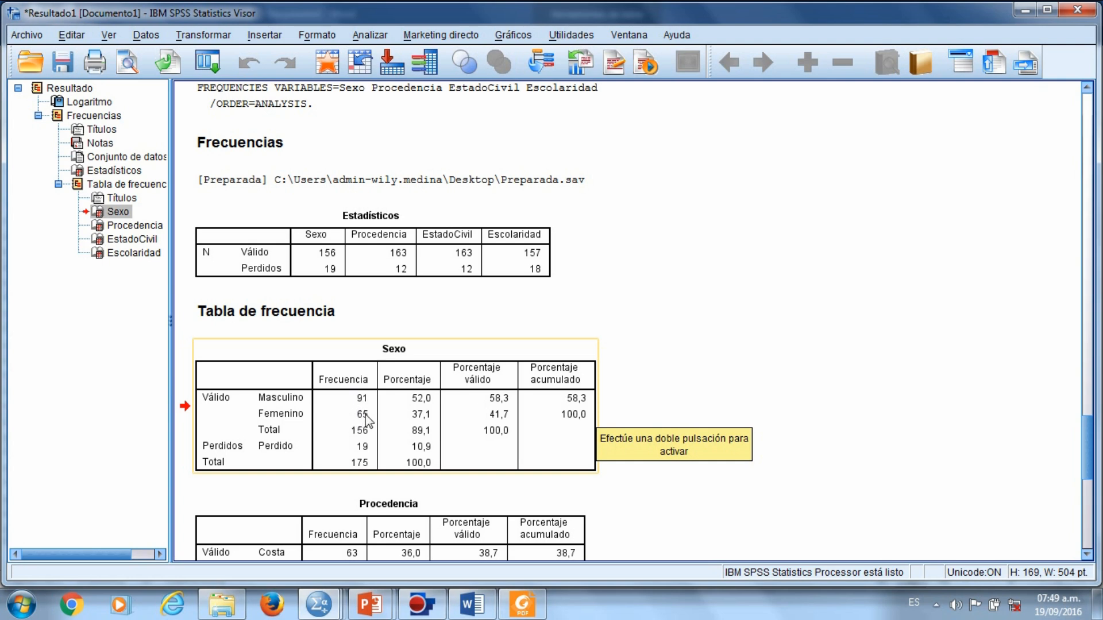
# From the SPSS output, enter Sexo's n values 91, 65, 19 and percentages 52.0, 37.1, 10.9, and Procedencia's n values 63, 88, 12, 12
pyautogui.click(890, 99)
pyautogui.hotkey('alt', 'Tab')
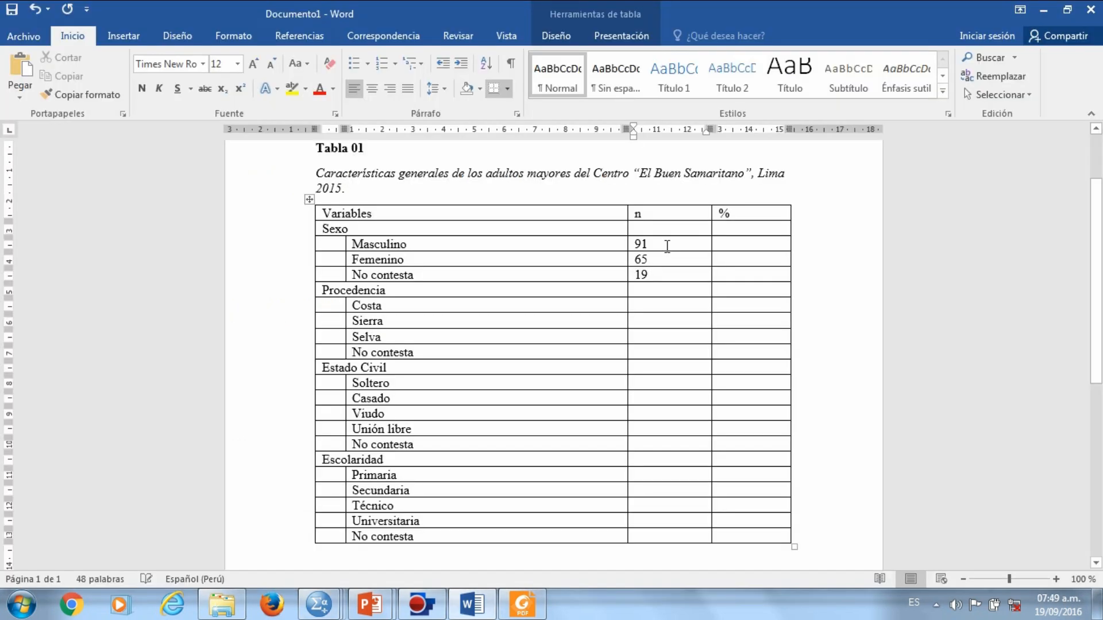
pyautogui.click(732, 245)
pyautogui.hotkey('alt', 'Tab')
pyautogui.click(472, 405)
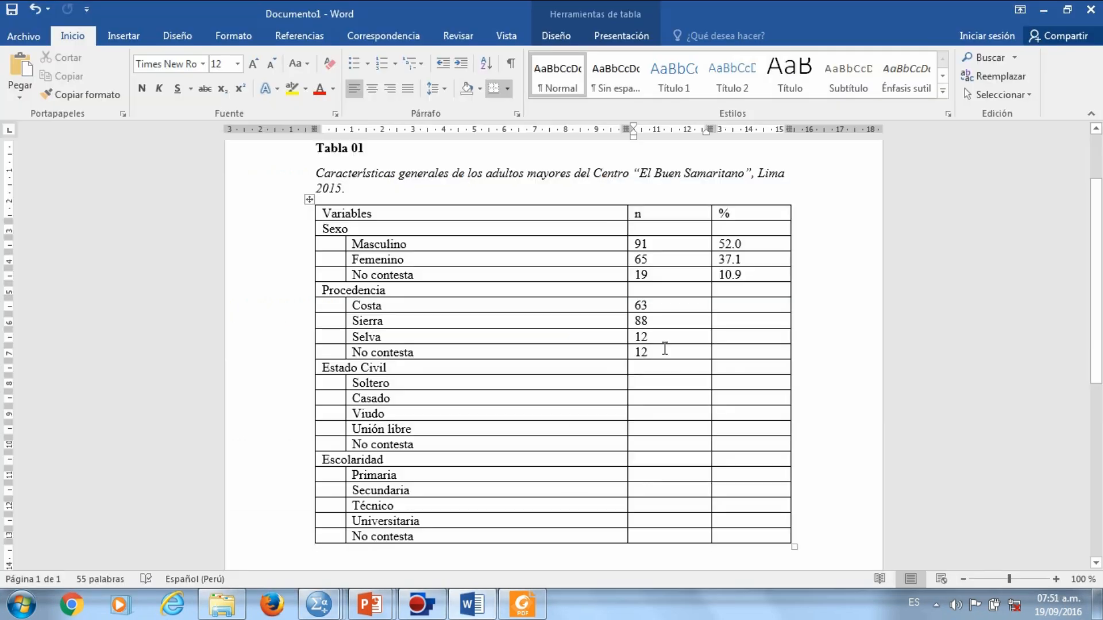
# Enter the Procedencia percentages 36.0, 50.3, 6.9 and 6.9, and fill in the Estado Civil and Escolaridad counts and percentages
pyautogui.moveTo(661, 352); pyautogui.dragTo(658, 306)
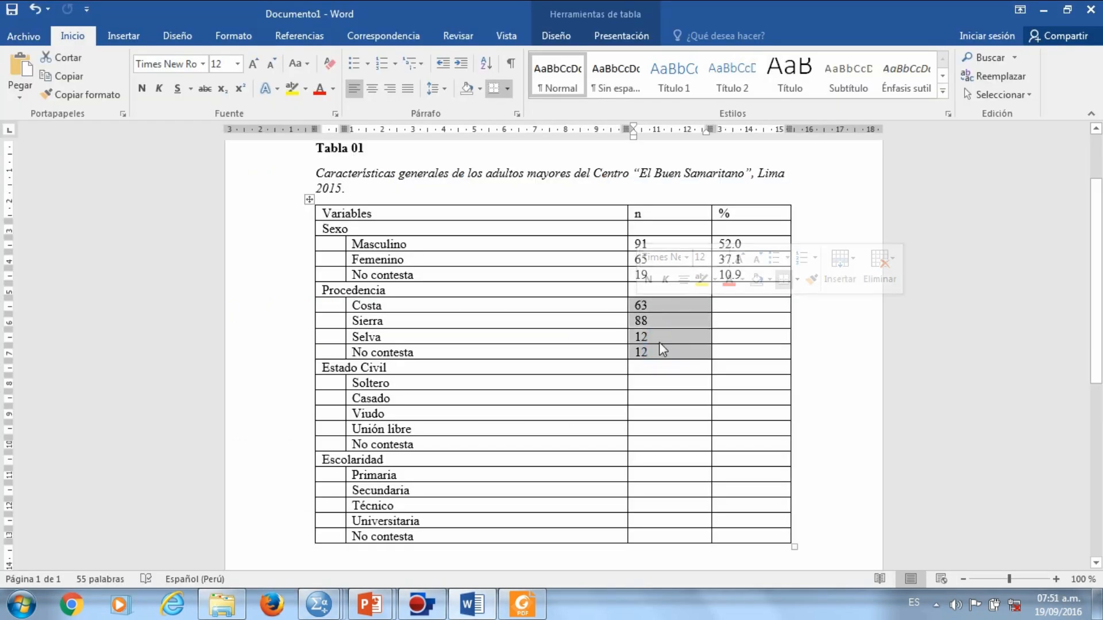
pyautogui.click(726, 303)
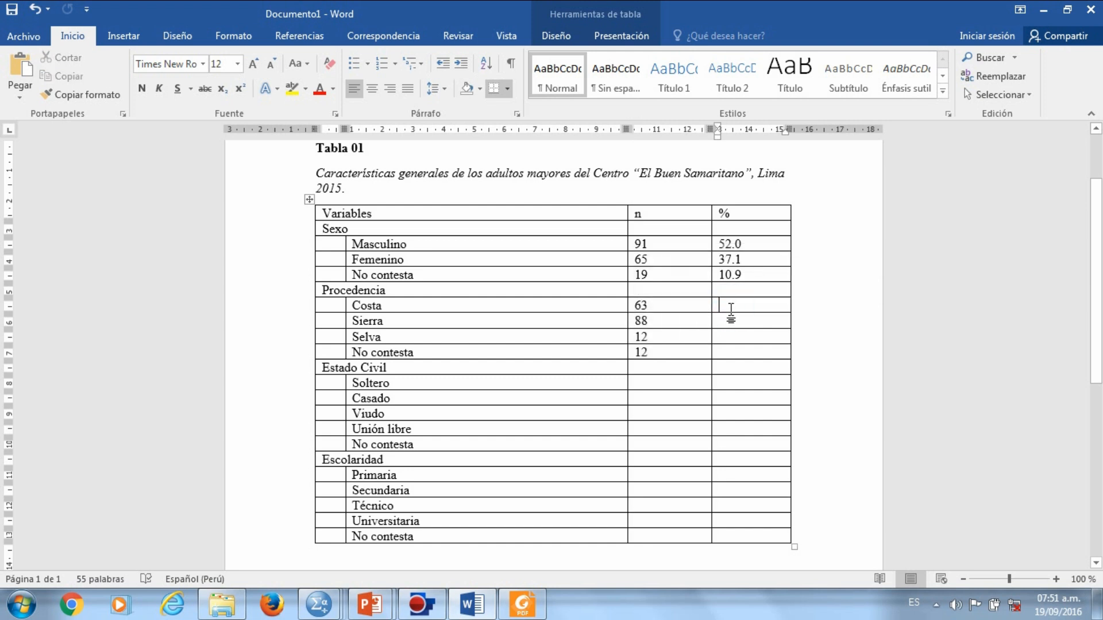
pyautogui.write('36.0 50.3 6.9 6.9')
pyautogui.click(653, 383)
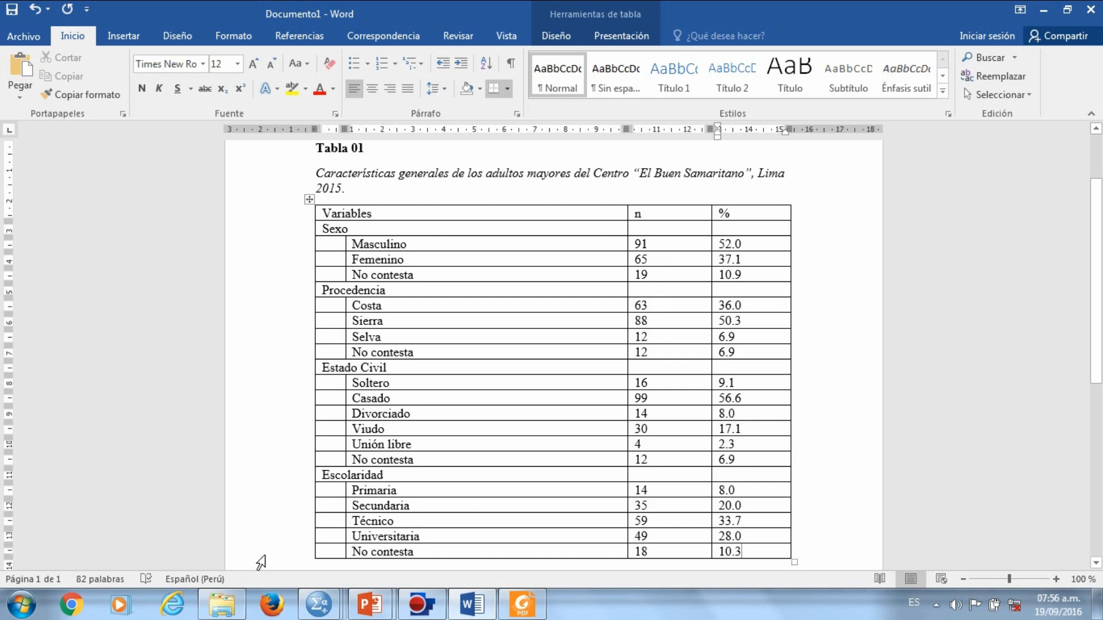
# Switch to the SPSS output to review the source frequency tables down to Escolaridad, and return to the Word document
pyautogui.moveTo(318, 609)
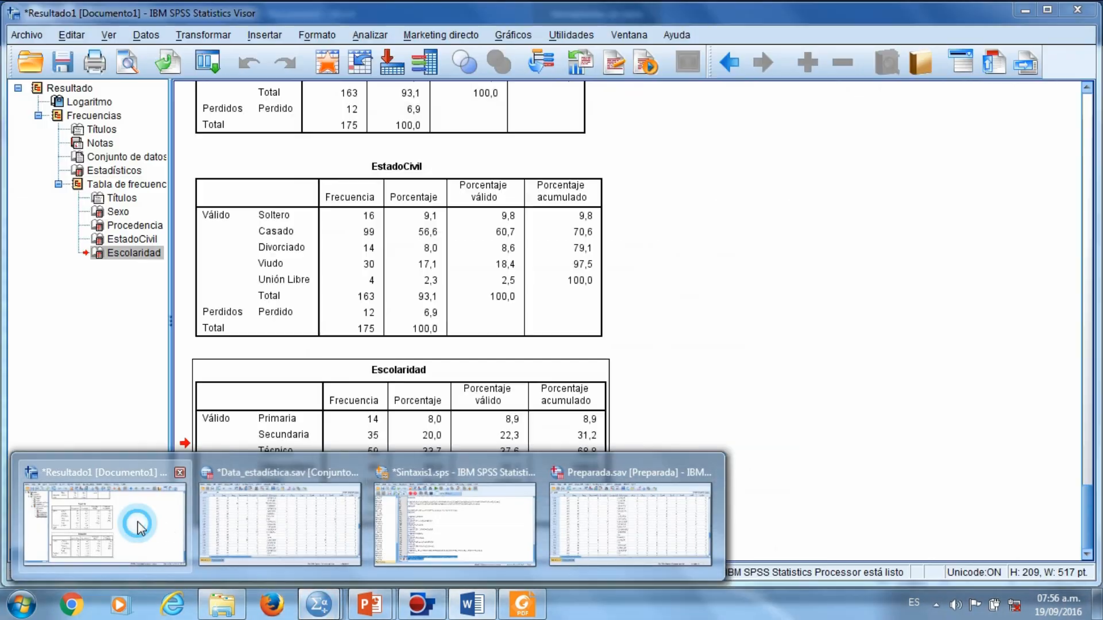
pyautogui.click(98, 520)
pyautogui.scroll(5, 443, 372)
pyautogui.scroll(-5, 436, 370)
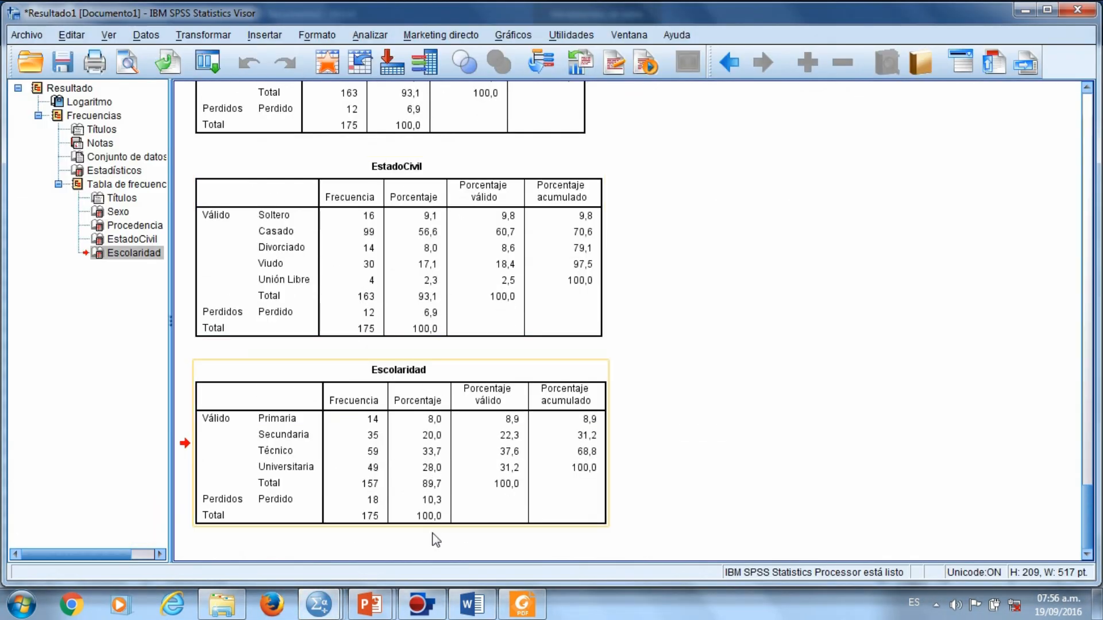
pyautogui.moveTo(480, 614)
pyautogui.click(481, 554)
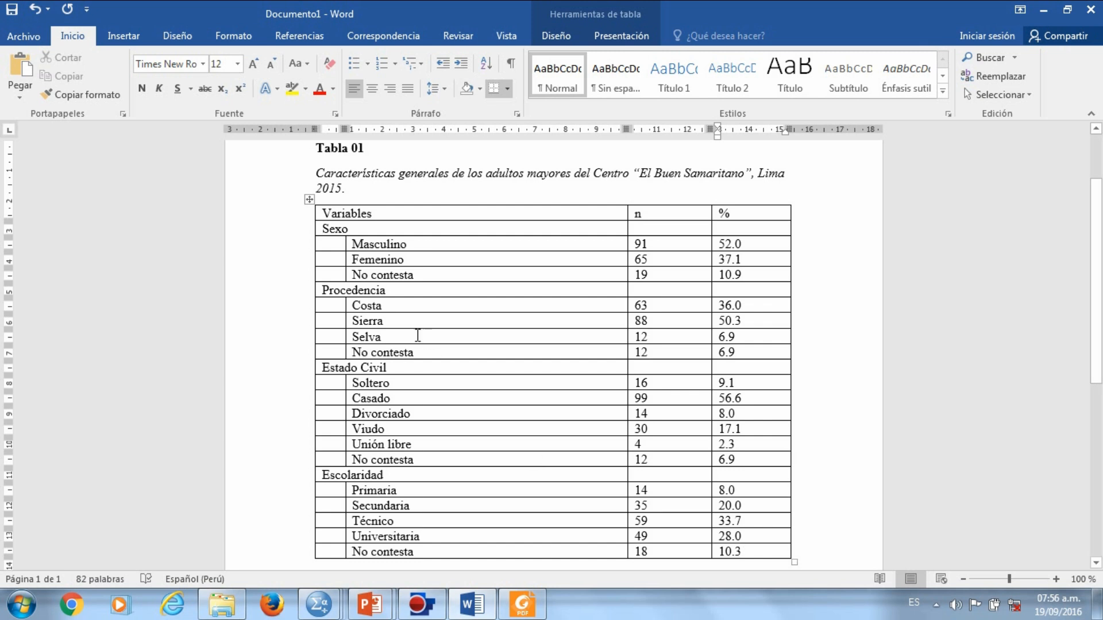
# Right-align the n and % columns, including their headings, and make the table's header row bold
pyautogui.moveTo(778, 547); pyautogui.dragTo(638, 214)
pyautogui.click(391, 90)
pyautogui.moveTo(775, 213); pyautogui.dragTo(442, 215)
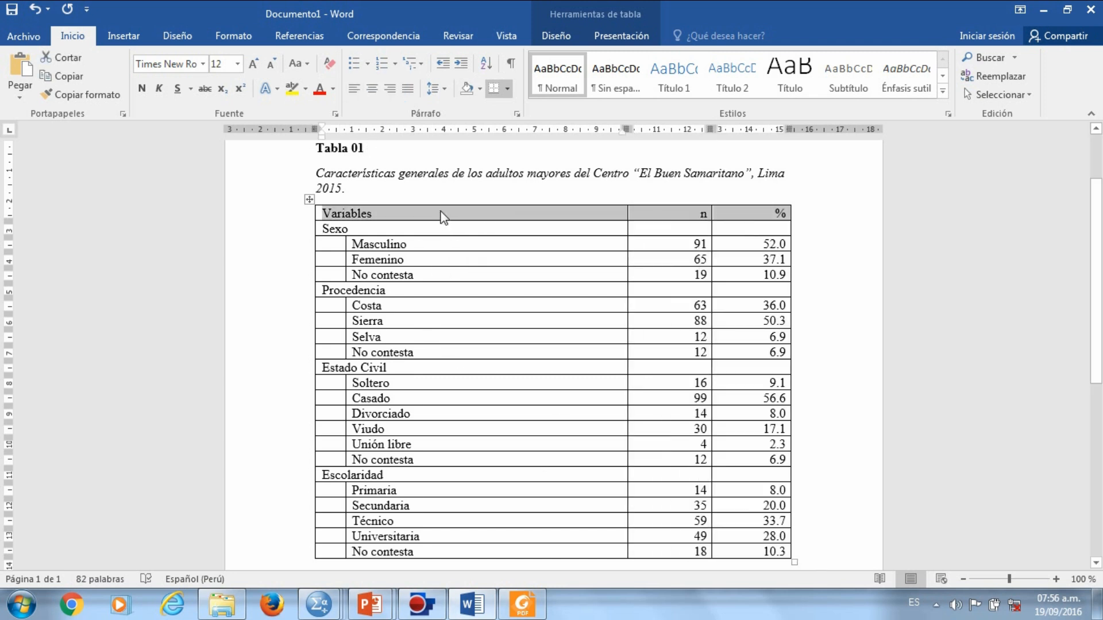
pyautogui.hotkey('ctrl', 'n')
pyautogui.click(493, 309)
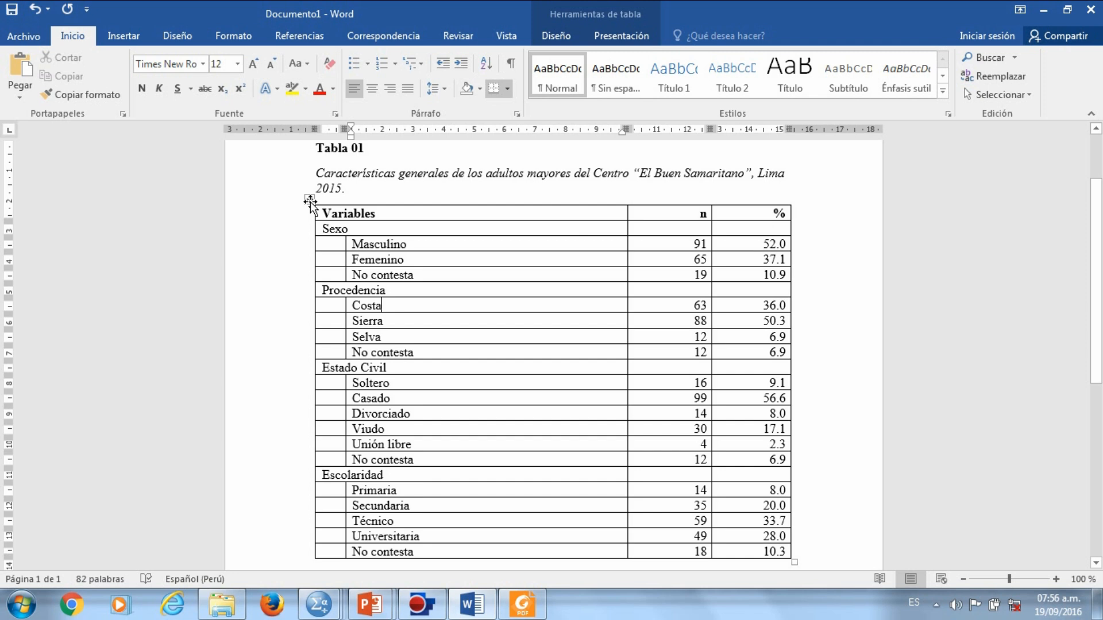
# Remove all borders from the entire table
pyautogui.click(309, 201)
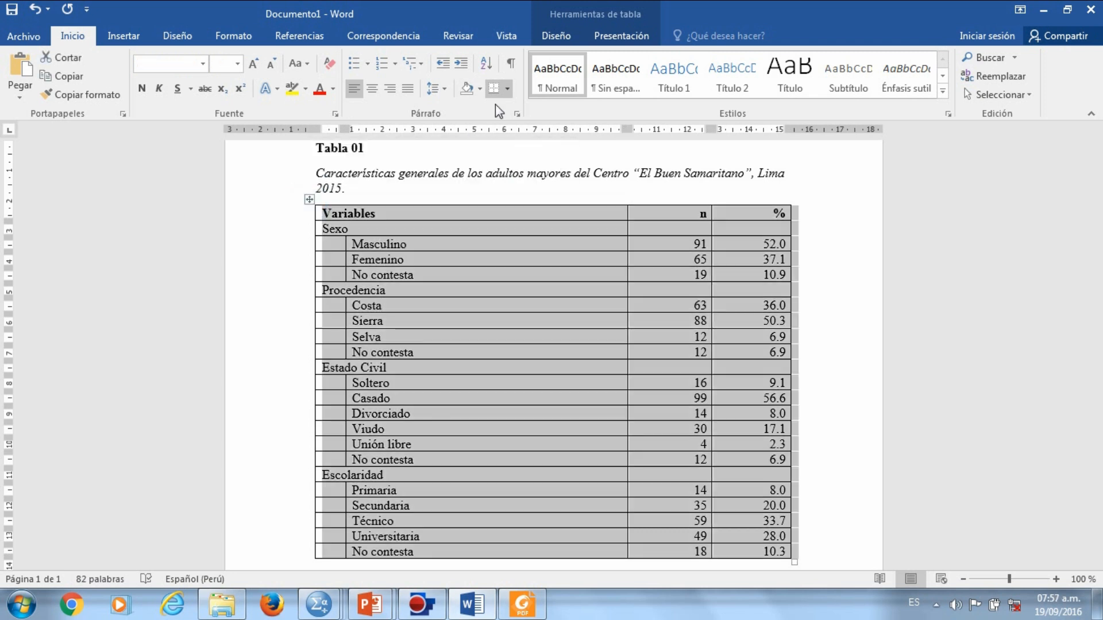
pyautogui.click(507, 90)
pyautogui.click(533, 188)
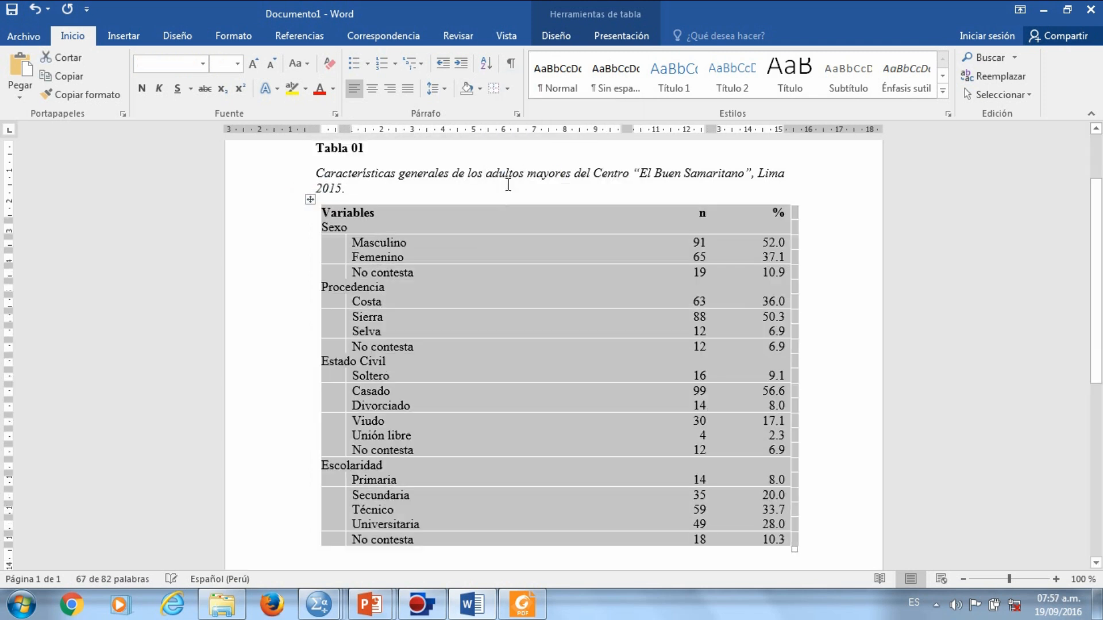
# Add top and bottom borders to the whole table, and a bottom border beneath the header row
pyautogui.click(509, 91)
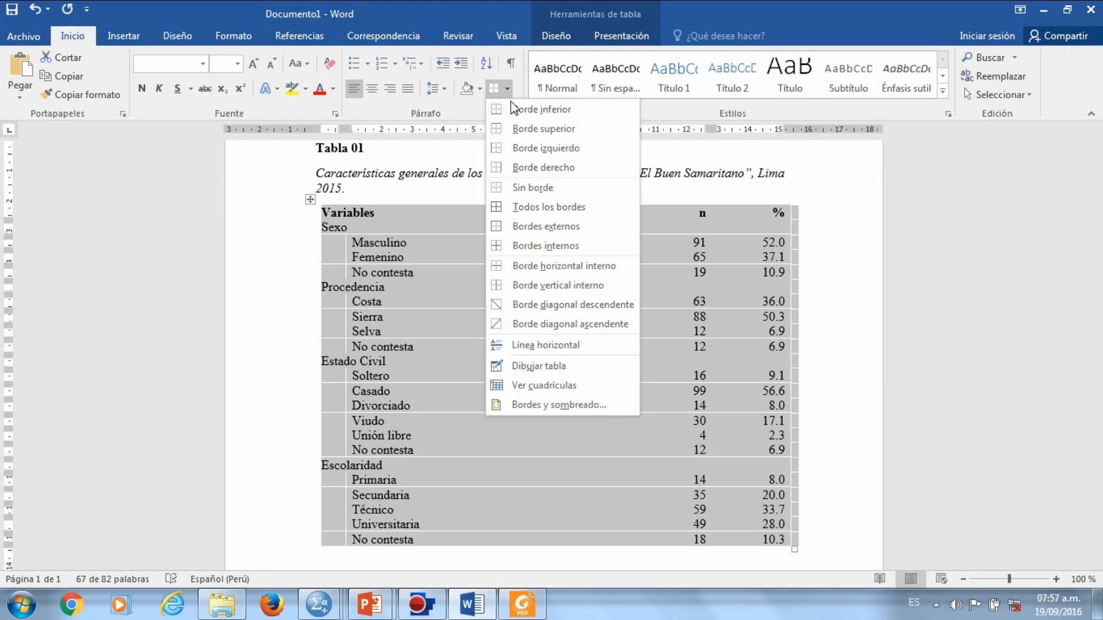
pyautogui.click(514, 128)
pyautogui.click(508, 89)
pyautogui.click(514, 109)
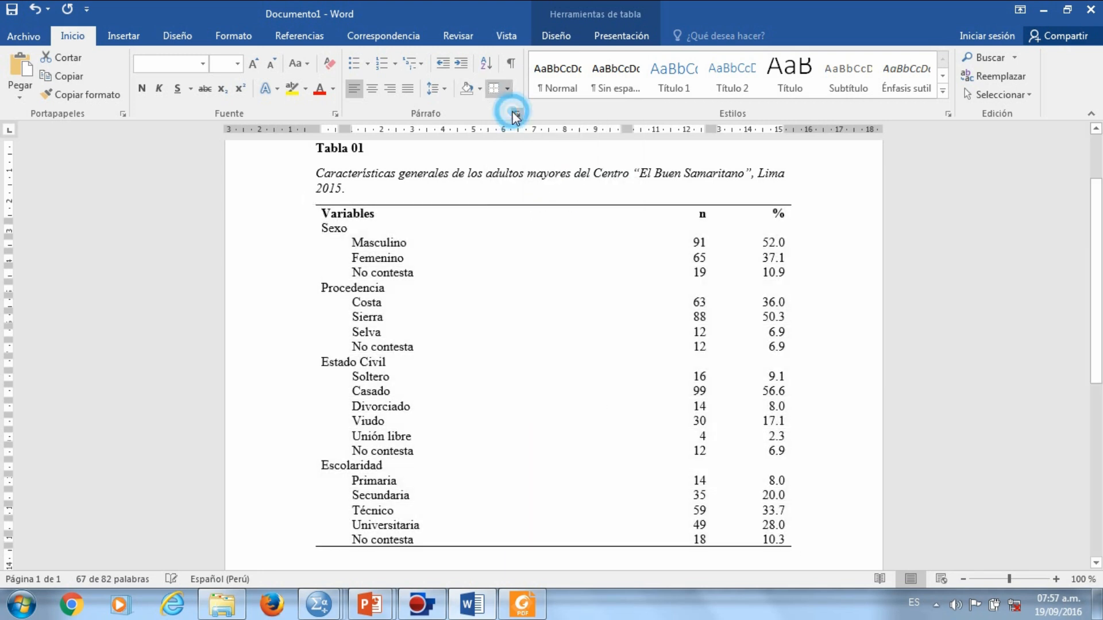
pyautogui.click(783, 215)
pyautogui.moveTo(782, 214); pyautogui.dragTo(436, 215)
pyautogui.click(494, 91)
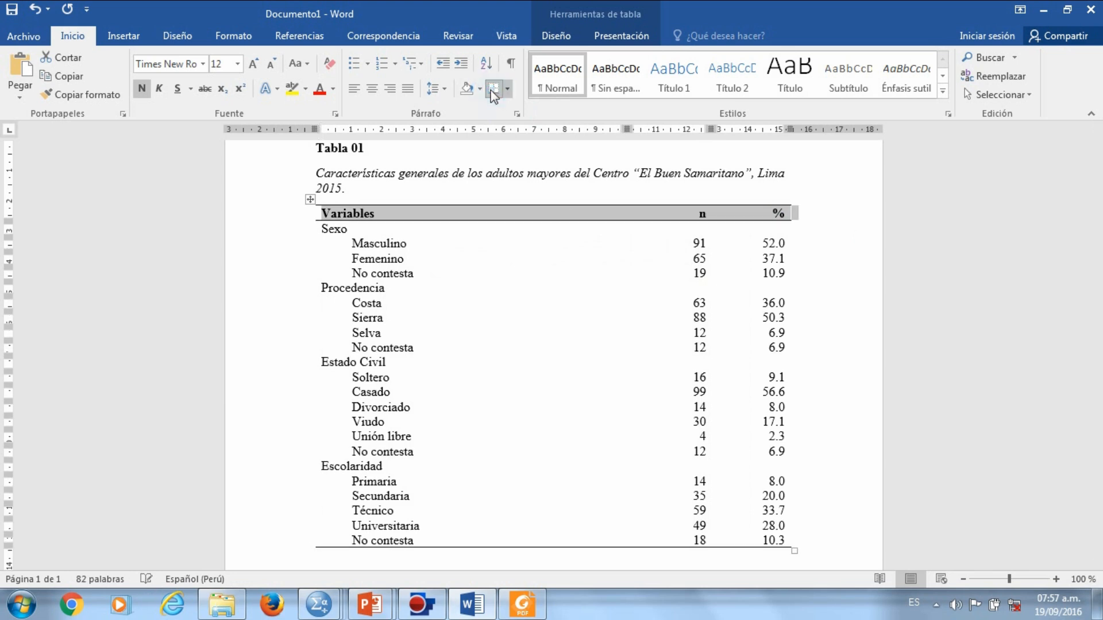
# Make the variable names Sexo, Procedencia, Estado Civil and Escolaridad bold in the table
pyautogui.click(364, 229)
pyautogui.moveTo(364, 229); pyautogui.dragTo(315, 234)
pyautogui.hotkey('ctrl', 'n')
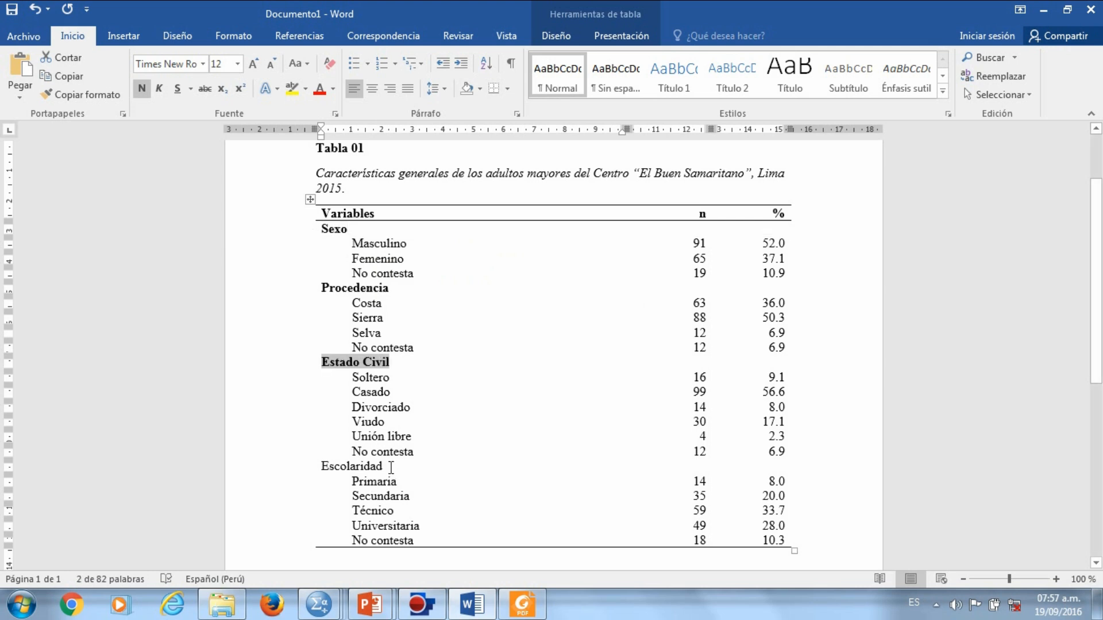
pyautogui.click(389, 467)
pyautogui.moveTo(357, 465); pyautogui.dragTo(321, 466)
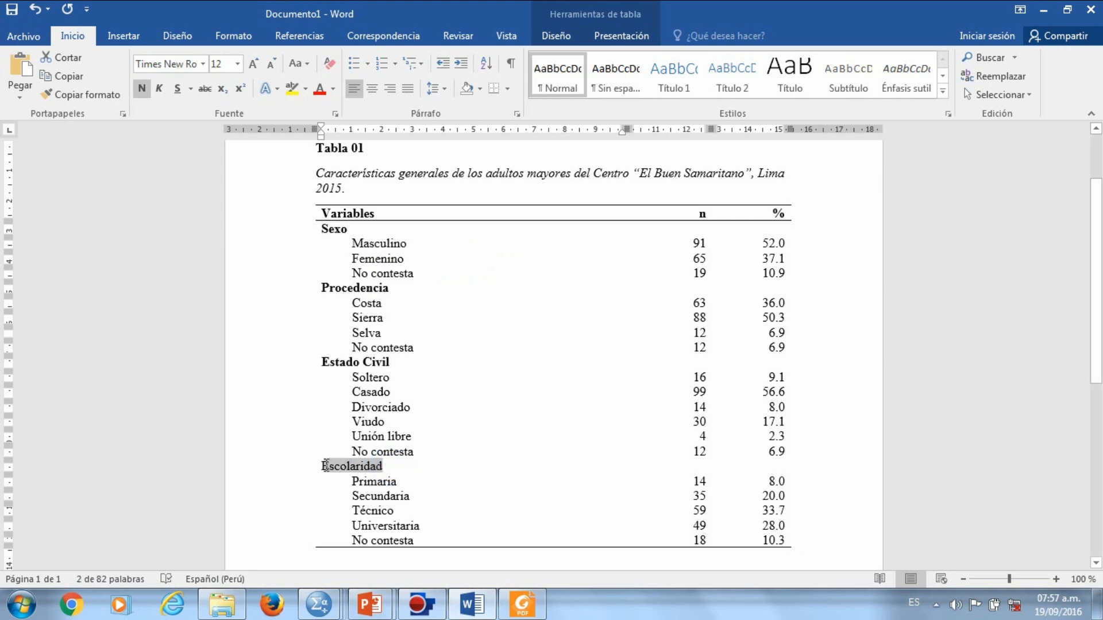
pyautogui.hotkey('ctrl', 'n')
pyautogui.click(345, 188)
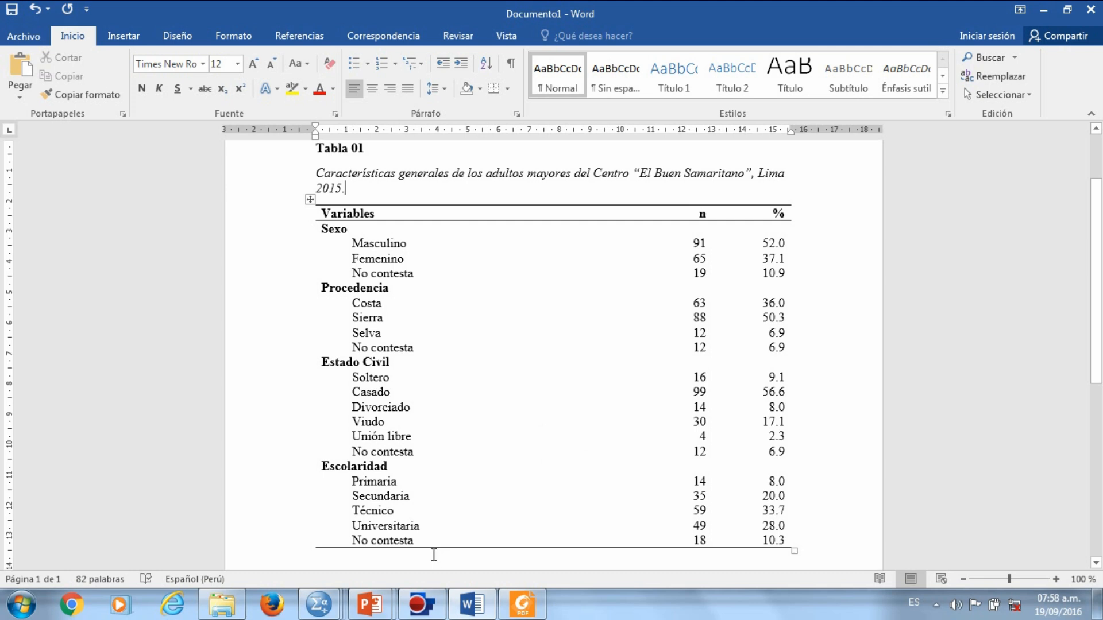
# Add a "Nota:" line directly below the table
pyautogui.click(412, 556)
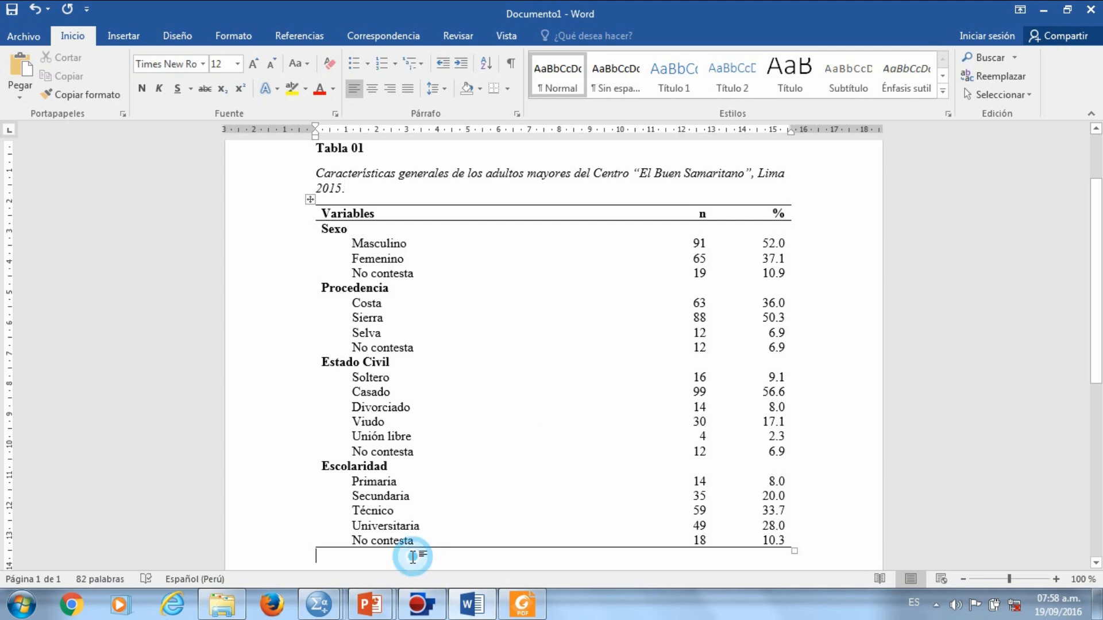
pyautogui.write('Nota')
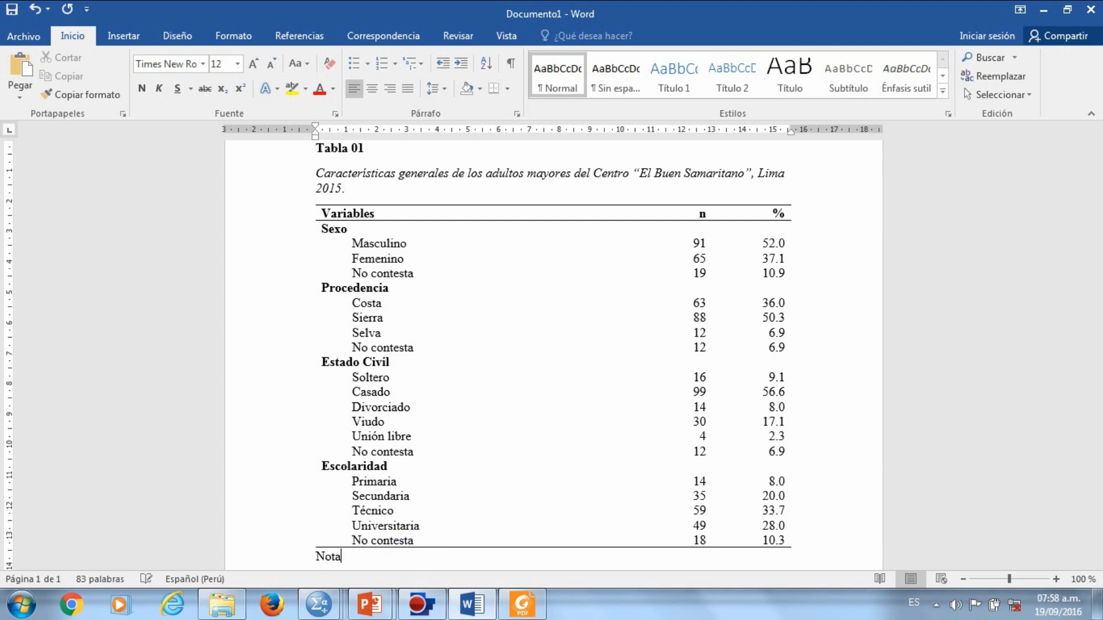
pyautogui.write(':')
# Below the note, write a paragraph interpreting tabla1 for the 175 participants, giving the percentages by sex, origin, marital status and schooling level
pyautogui.press('Return')
pyautogui.write('La ')
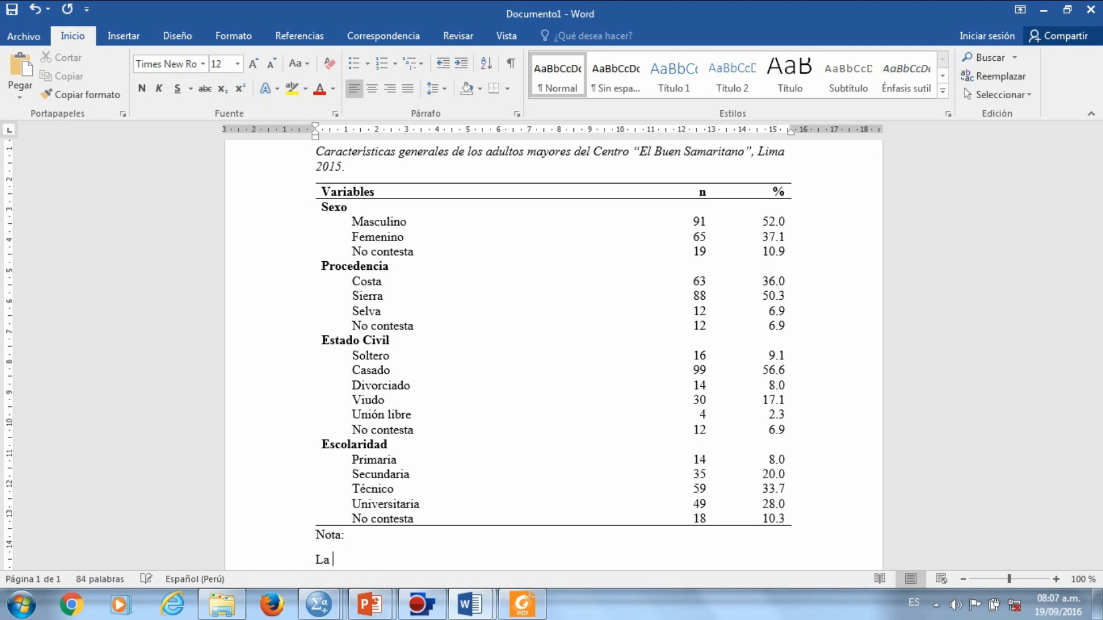
pyautogui.write('tabla1 presen')
pyautogui.write('ta las características generales de los 175 participantes de los cuales el 52.0% pertenece al sexo masculino y el 37.1% al sexo femenino; el 50.3% proviene de la sierra, el 36.0% de la costa, y el 6.9% de la selva; con respecto al estado civil de los participantes, el 56.6 casado, el 17.1% viudo, el 9.1% es soltero, el 8.0% divorciado, y el 2.3% de unión libre; los niveles de escolaridad con mayor representación fue el técnico con 33.7%, seguido del universitario con 28.0%, secundario 20.0% y 8.0% para el nivel primario.')
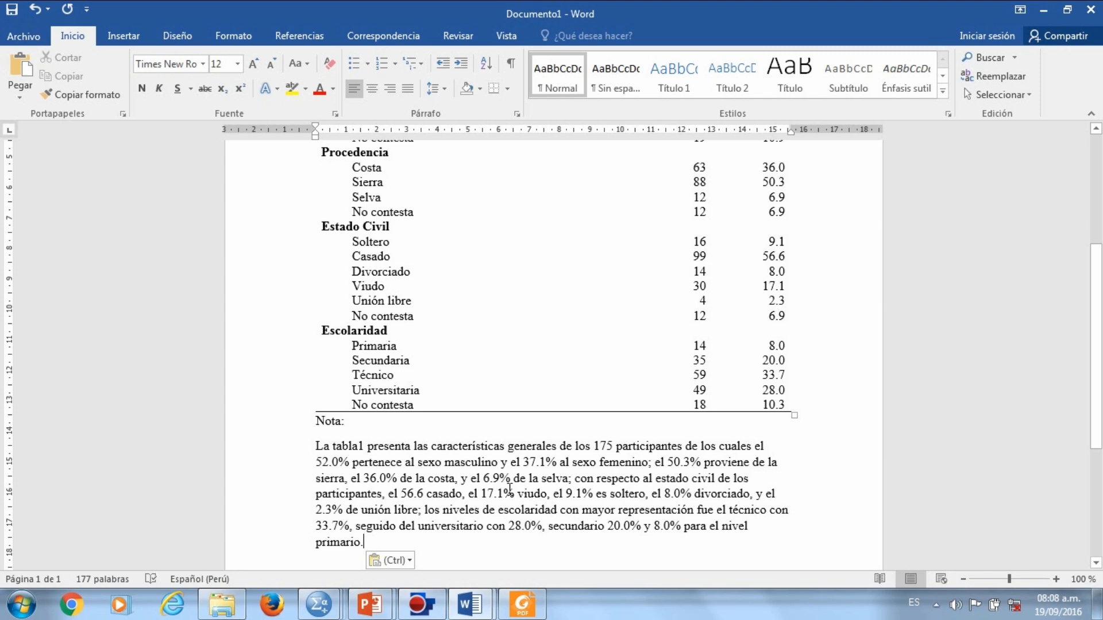
pyautogui.press('Escape')
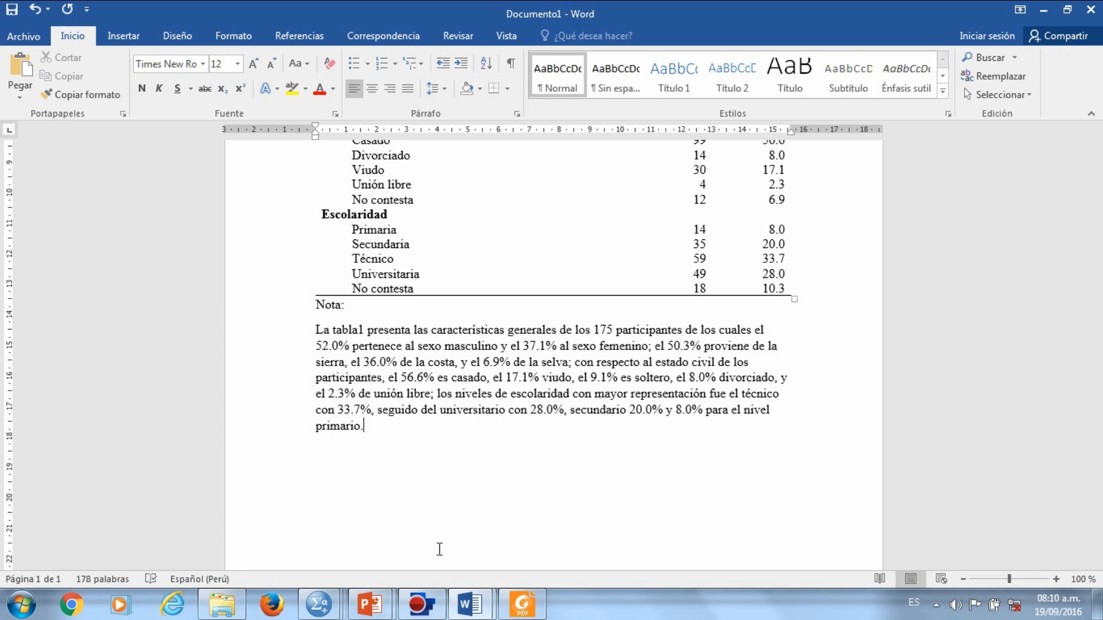
pyautogui.press('Return')
# Switch to the SPSS data editor and place a Circular/Polar pie chart in the chart builder's preview, resetting the builder once
pyautogui.click(320, 608)
pyautogui.click(408, 35)
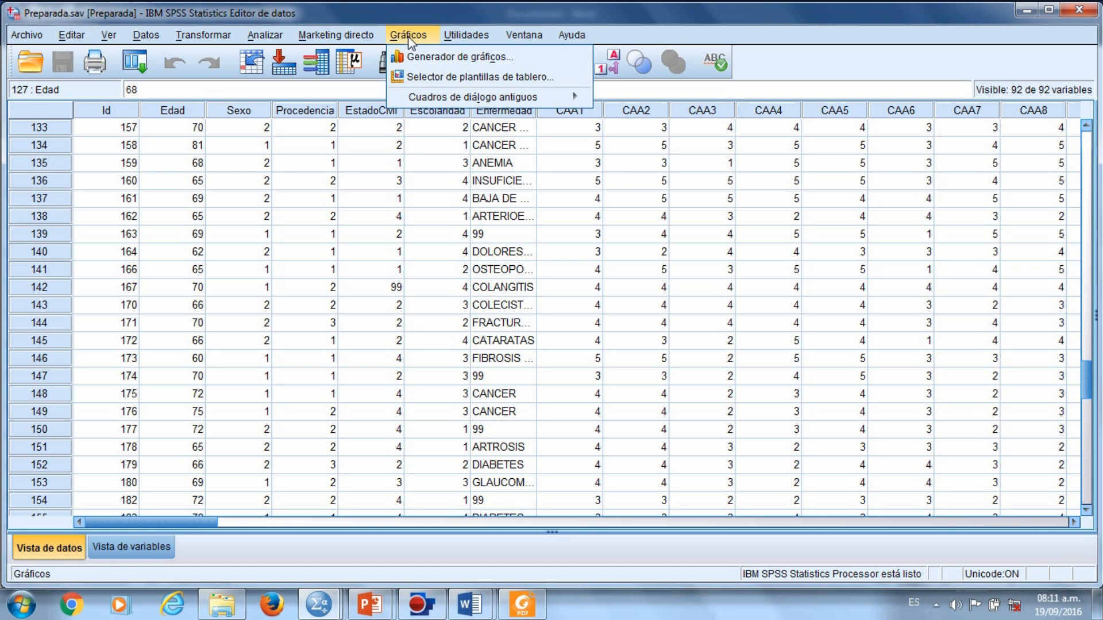
pyautogui.click(439, 57)
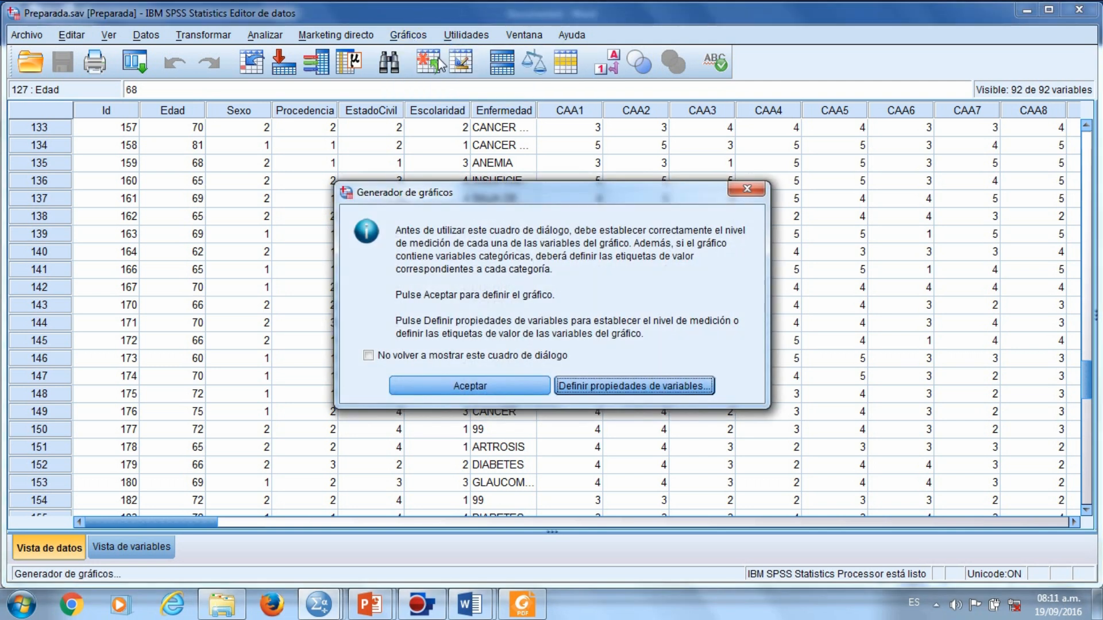
pyautogui.click(470, 386)
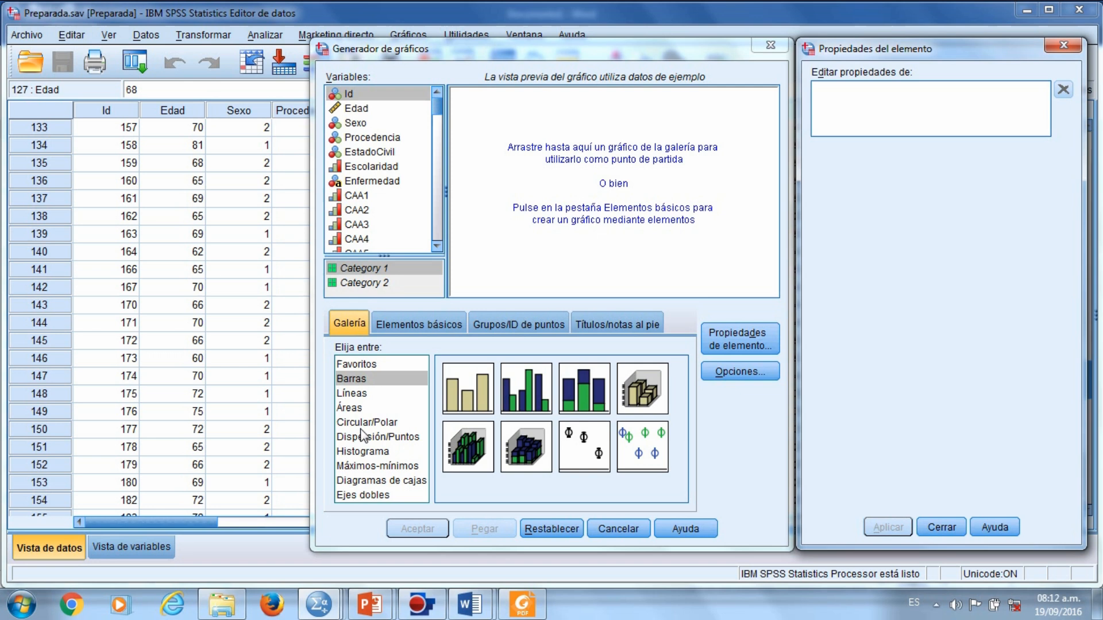
pyautogui.click(359, 423)
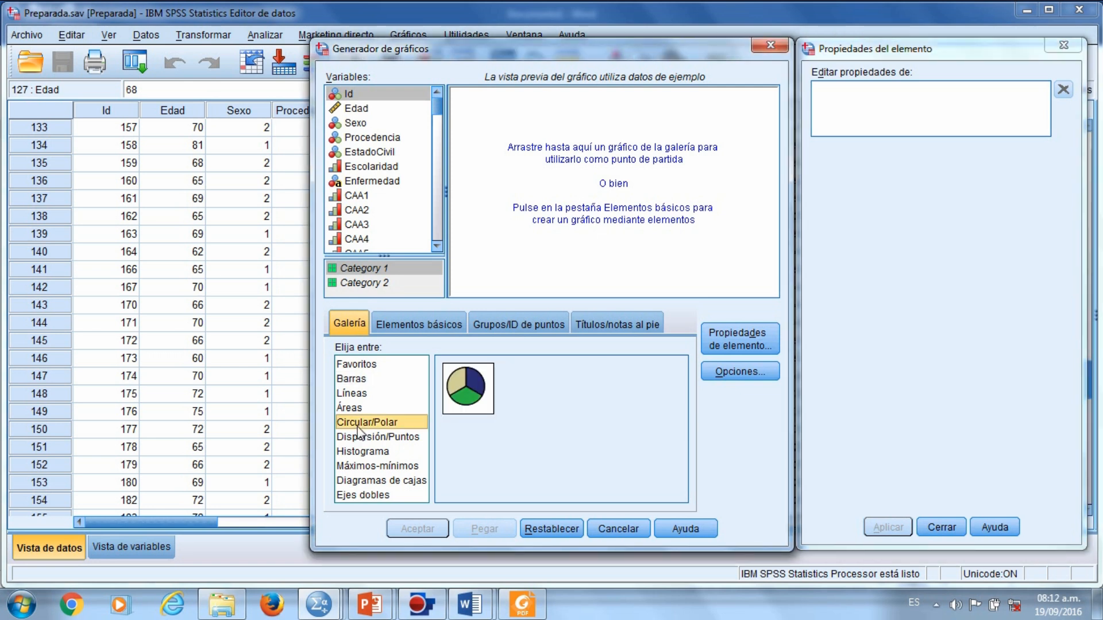
pyautogui.click(357, 428)
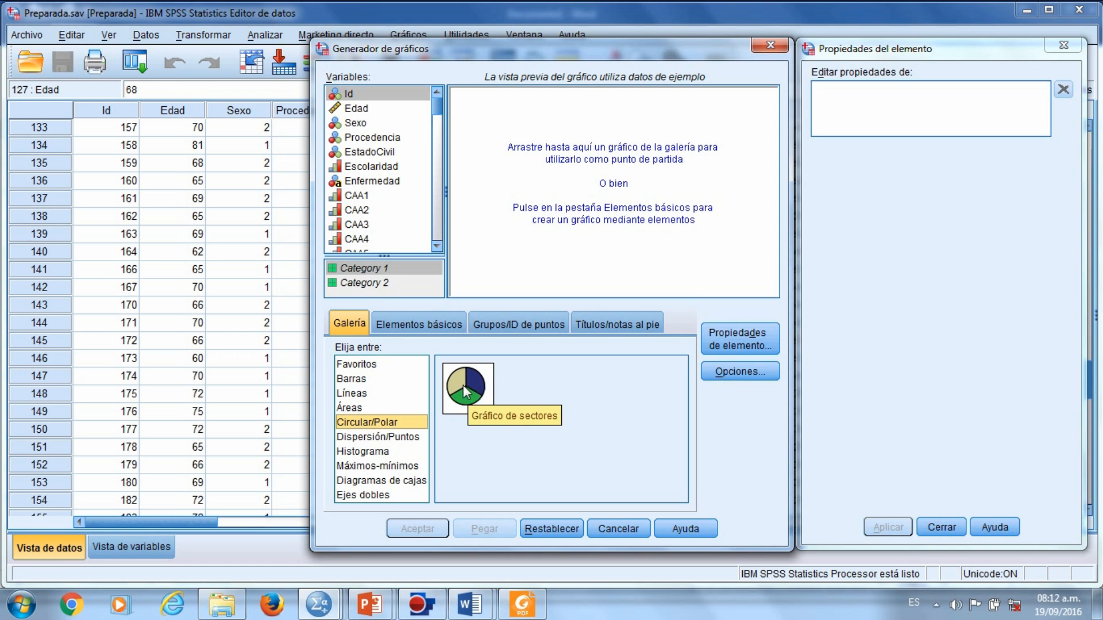
pyautogui.moveTo(464, 385); pyautogui.dragTo(622, 188)
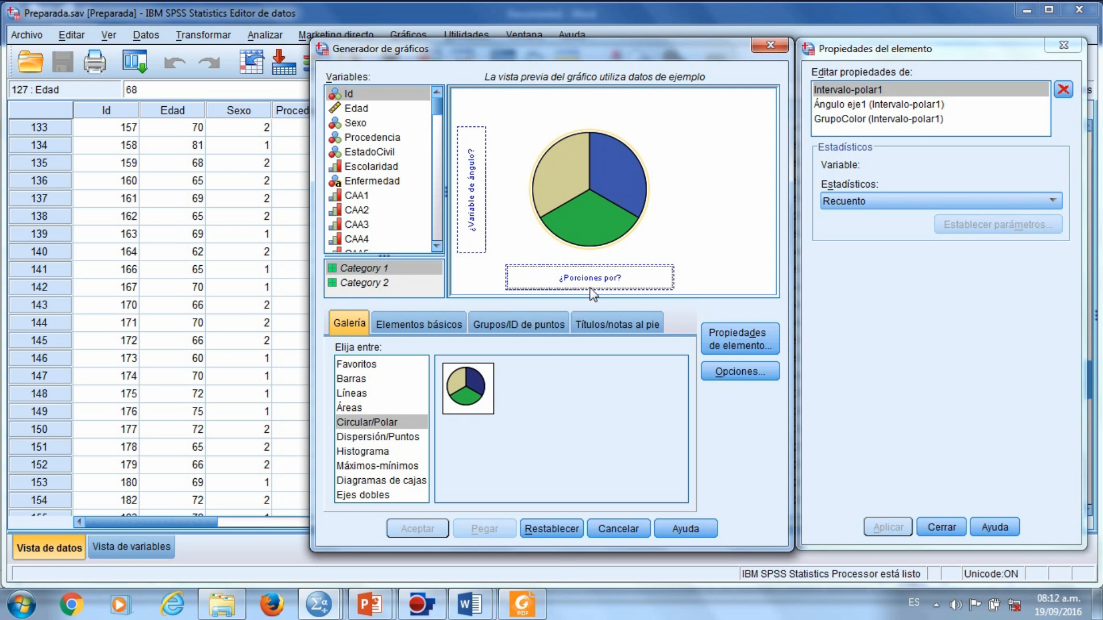
pyautogui.click(558, 531)
pyautogui.moveTo(466, 401); pyautogui.dragTo(569, 198)
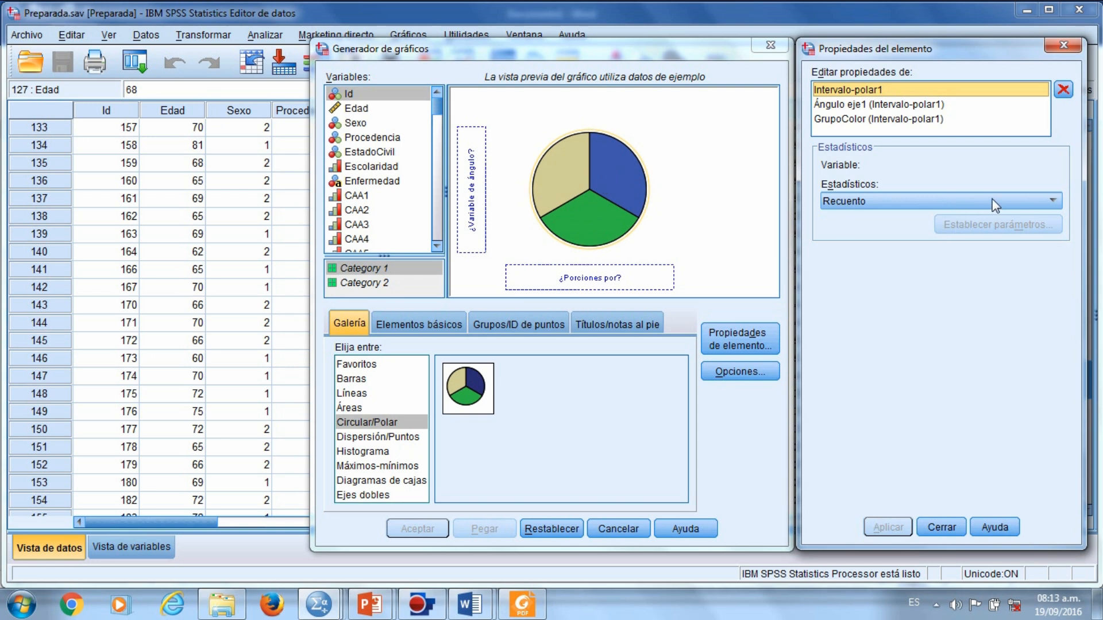
# Assign the Sexo variable to the pie's slices and apply Porcentaje as the chart statistic
pyautogui.click(1049, 202)
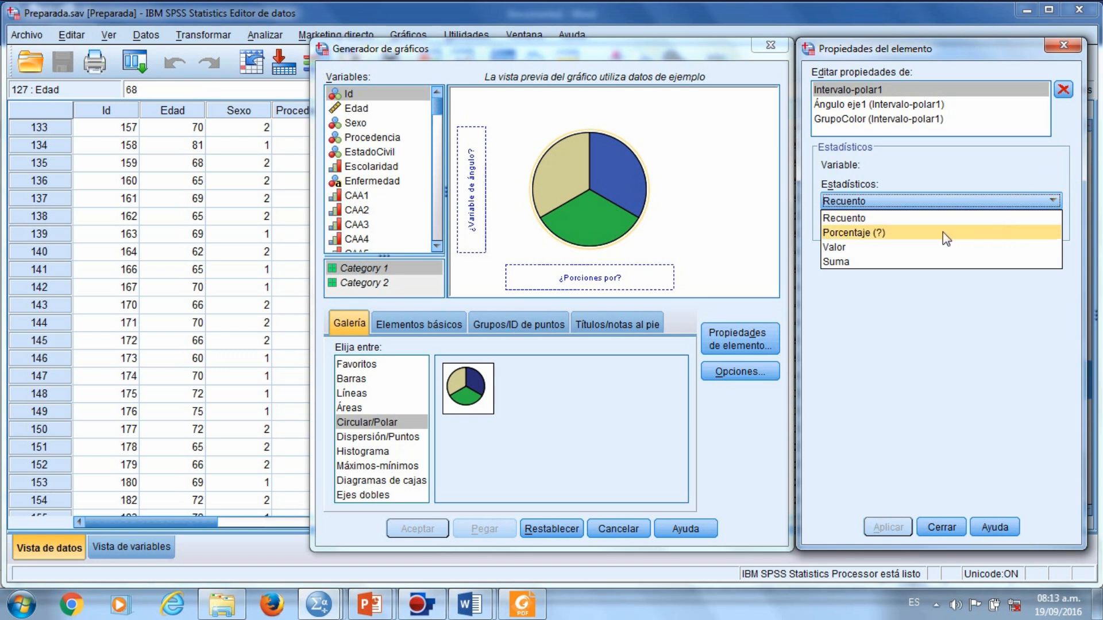
pyautogui.click(871, 237)
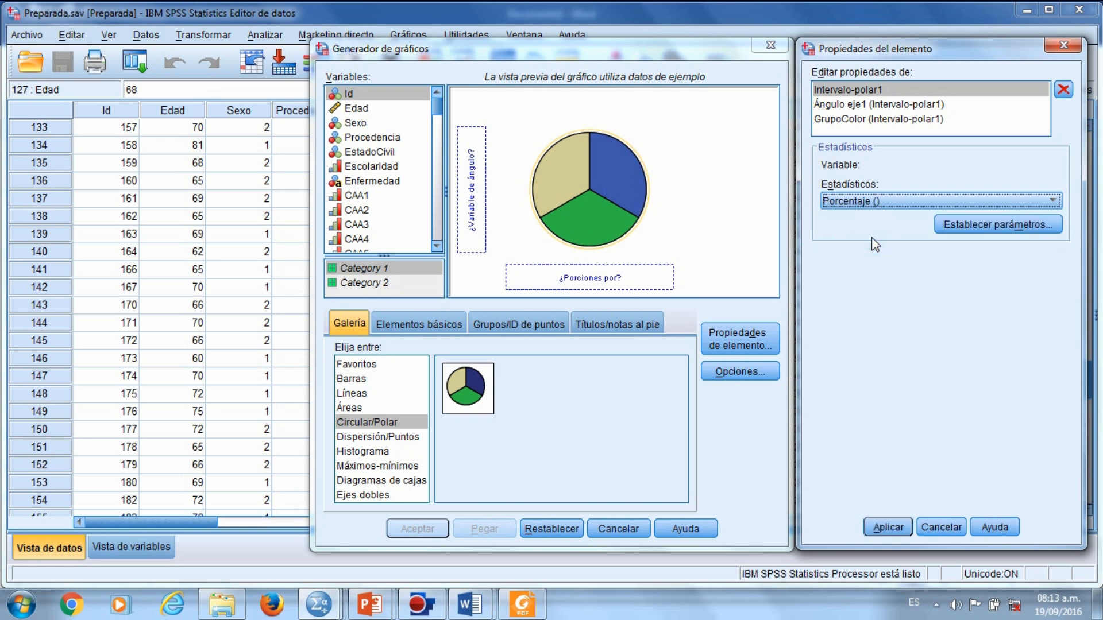
pyautogui.click(361, 123)
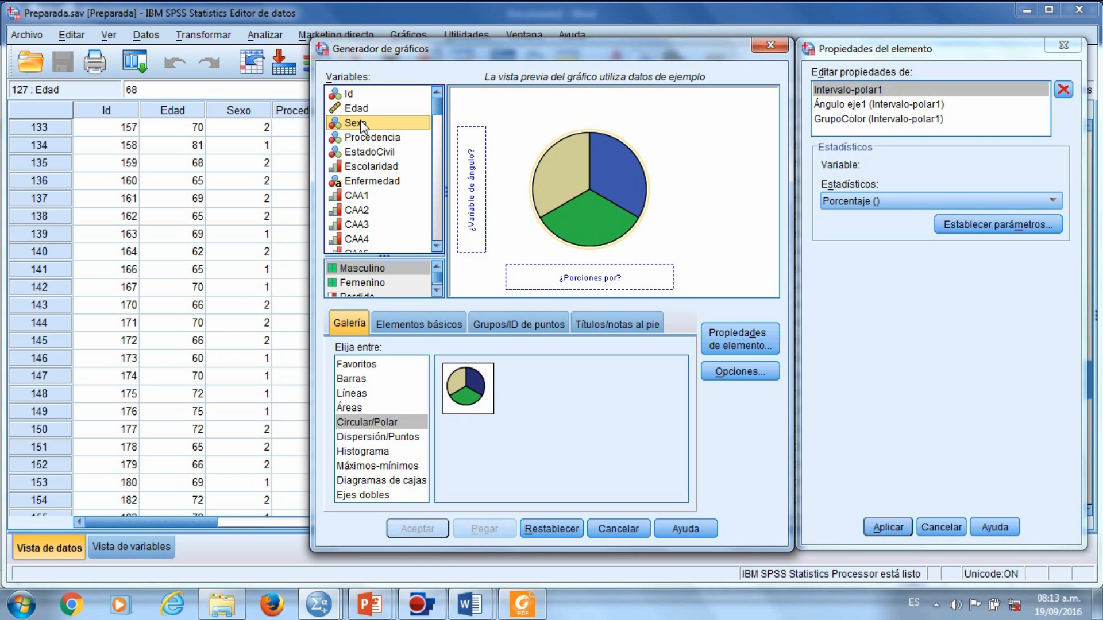
pyautogui.moveTo(376, 127); pyautogui.dragTo(597, 286)
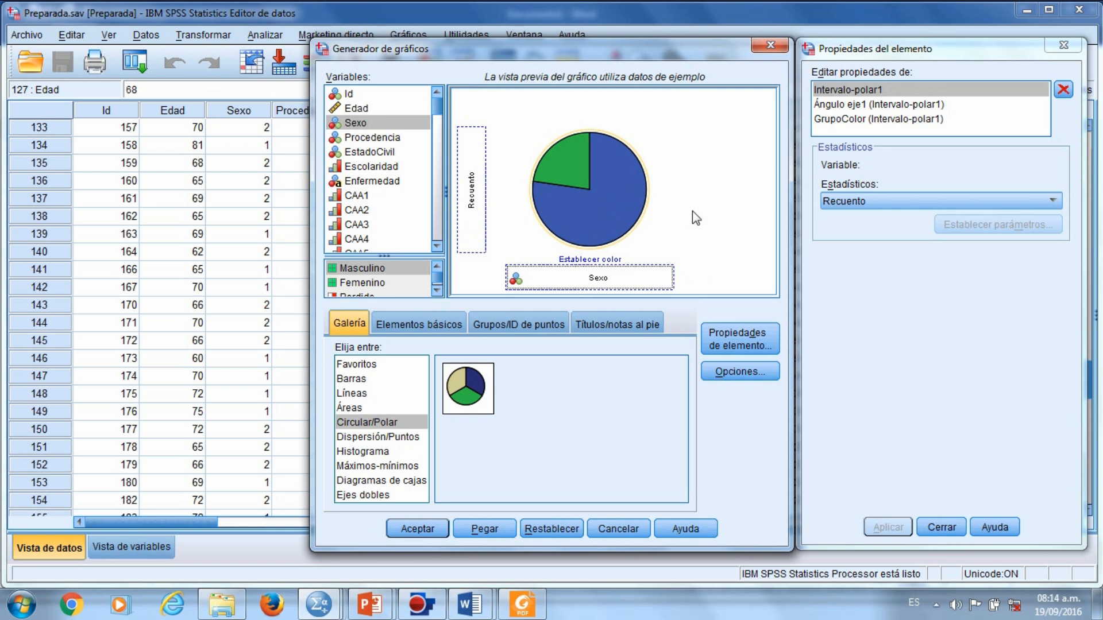
pyautogui.click(1048, 201)
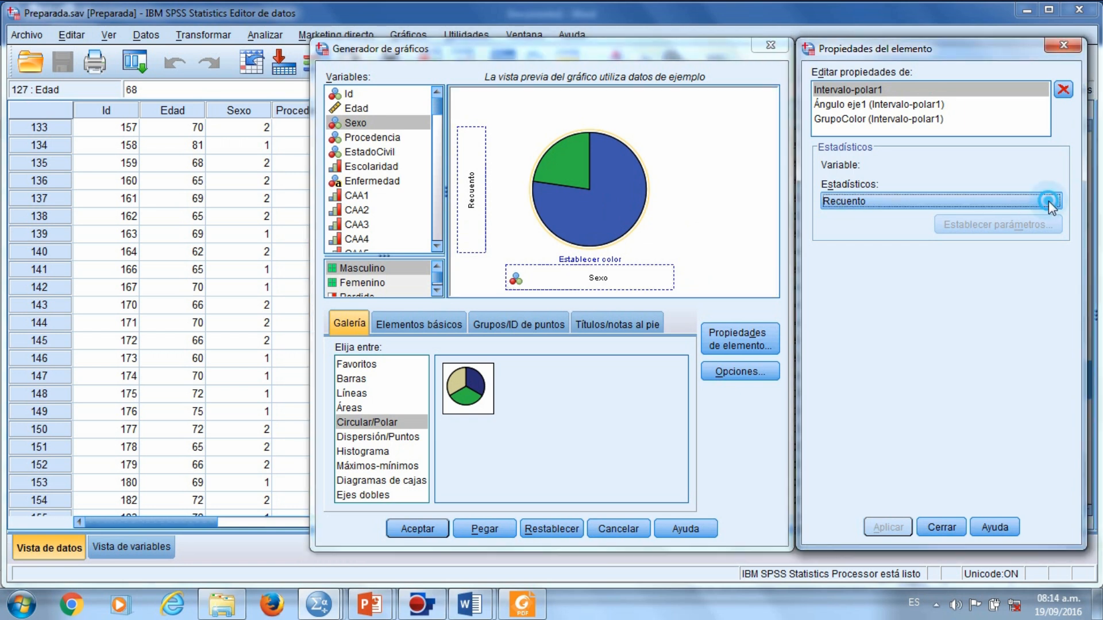
pyautogui.click(1049, 201)
pyautogui.click(1004, 235)
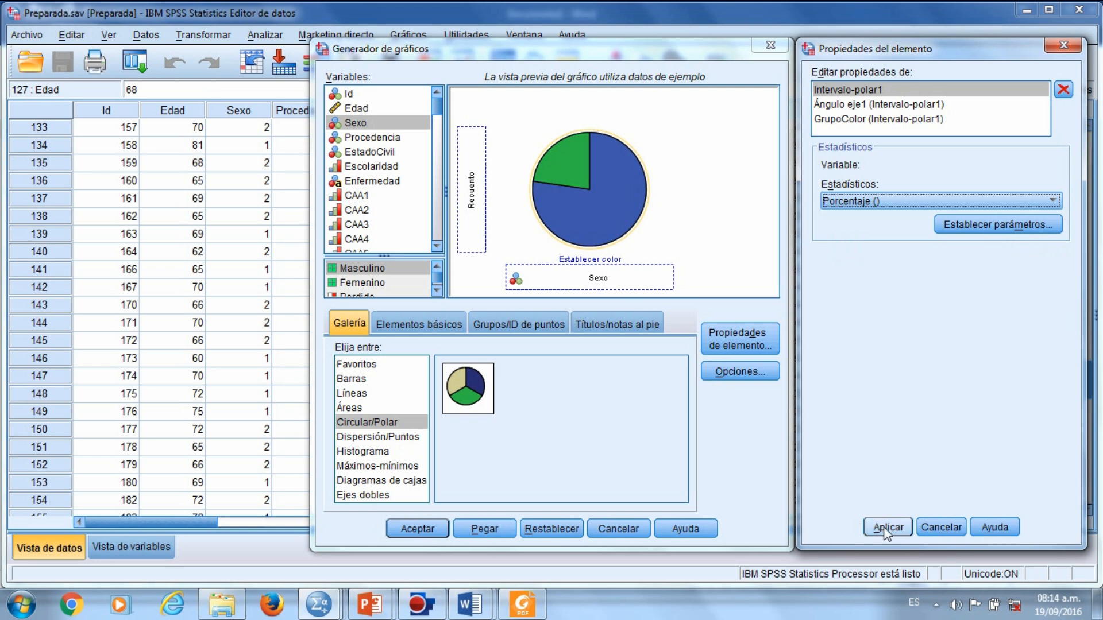
pyautogui.click(887, 528)
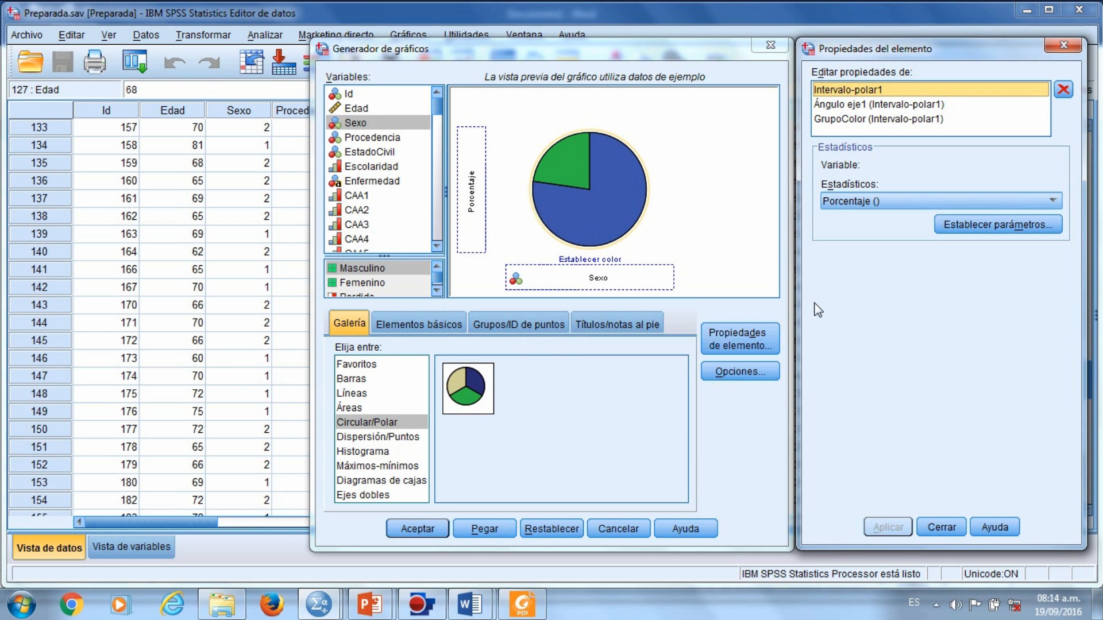
# Paste the pie chart's commands into the syntax editor and run the block from GGRAPH to END GPL
pyautogui.click(485, 527)
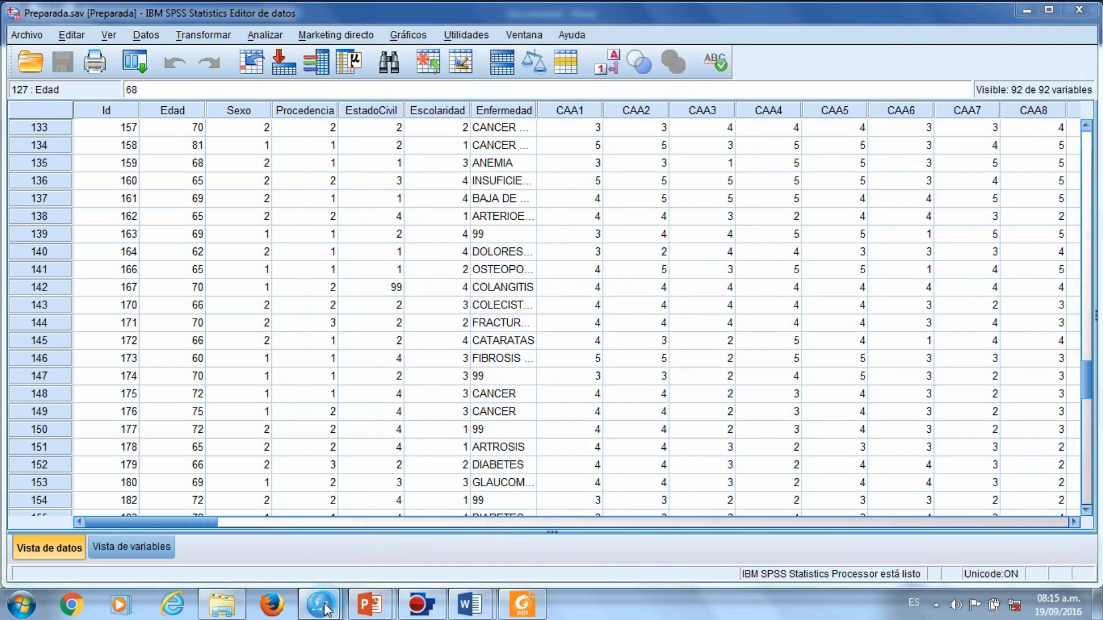
pyautogui.moveTo(317, 603)
pyautogui.click(429, 533)
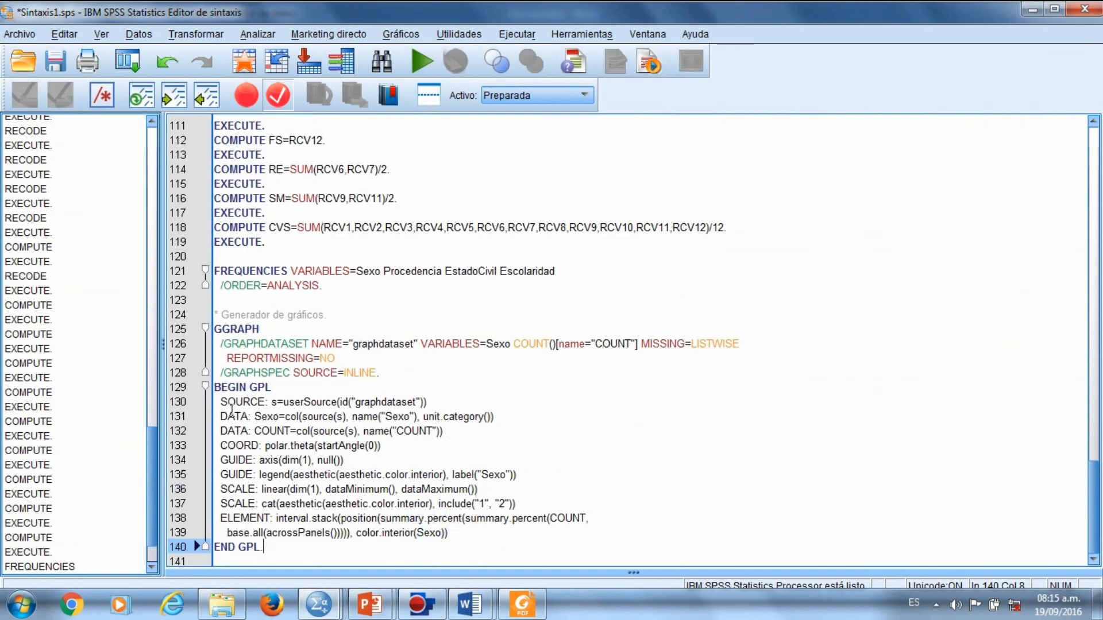
pyautogui.click(269, 544)
pyautogui.moveTo(269, 544); pyautogui.dragTo(206, 326)
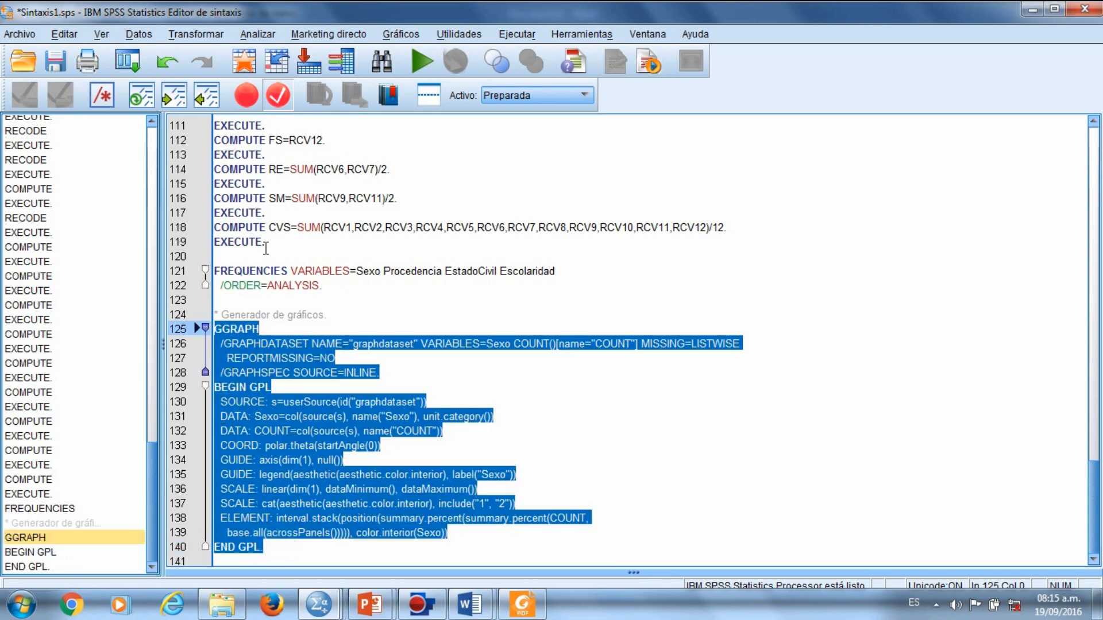
pyautogui.click(421, 64)
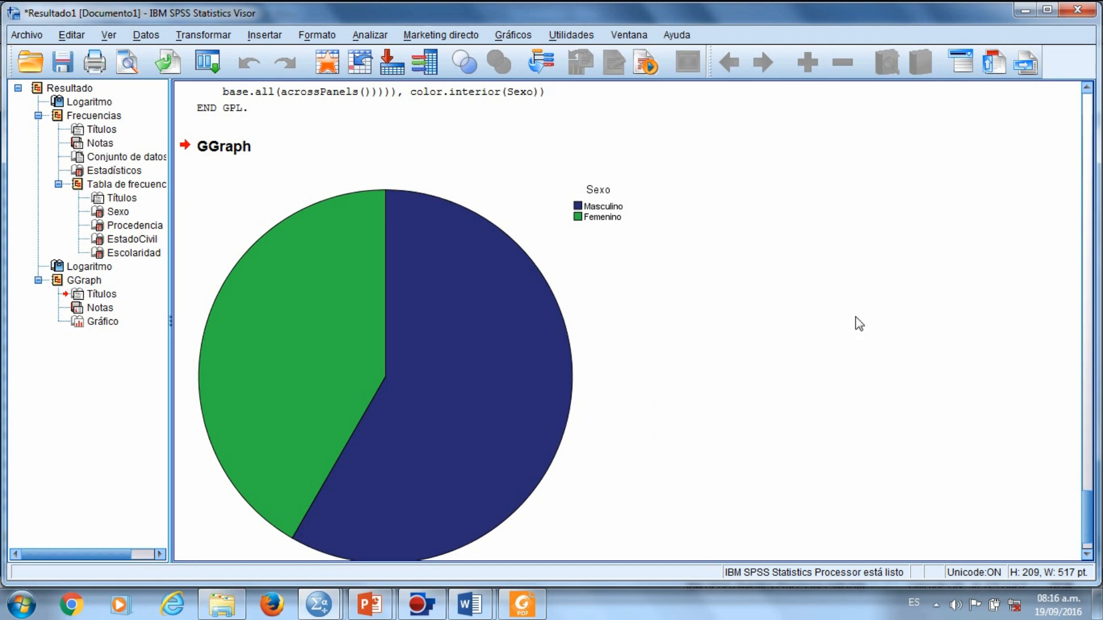
# Open the Sexo pie chart in the chart editor and show percentage data labels on its slices
pyautogui.click(408, 332)
pyautogui.doubleClick(408, 332)
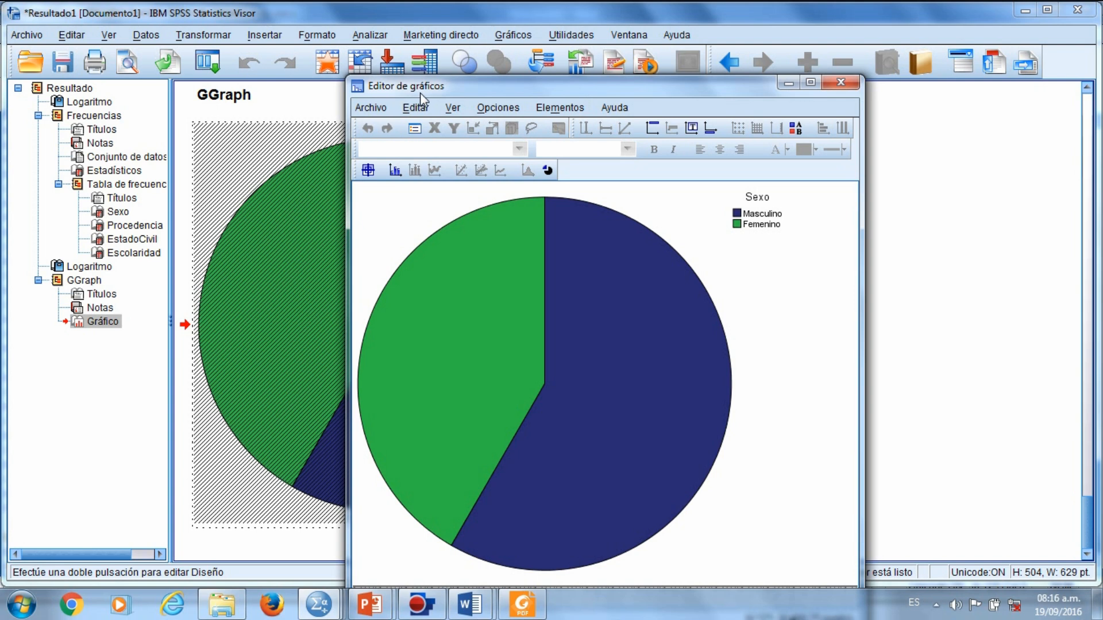
pyautogui.click(512, 311)
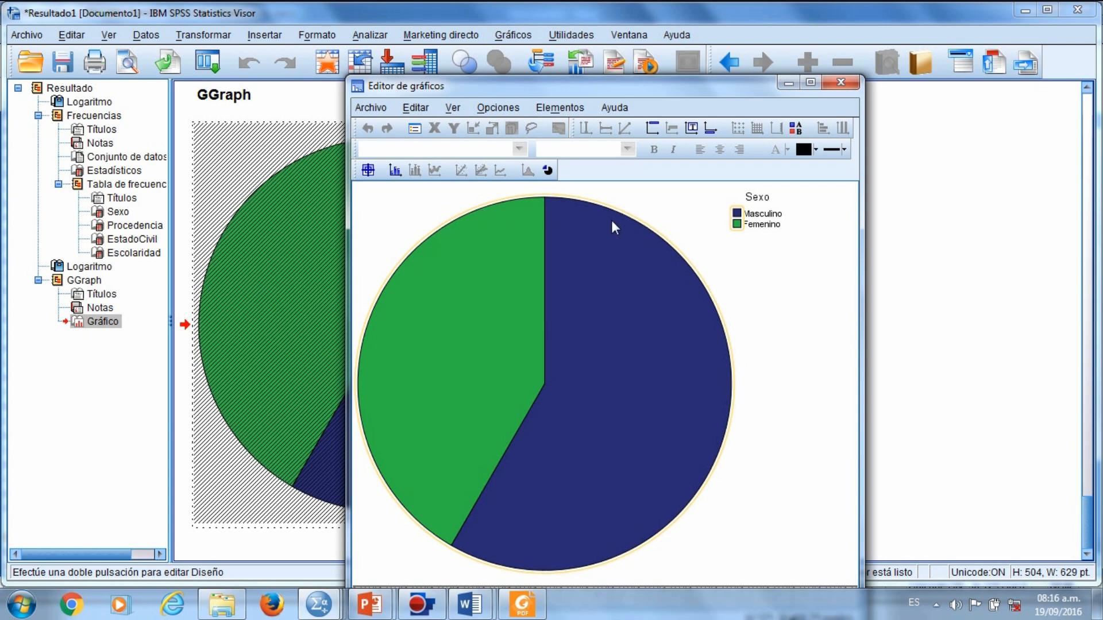
pyautogui.click(397, 174)
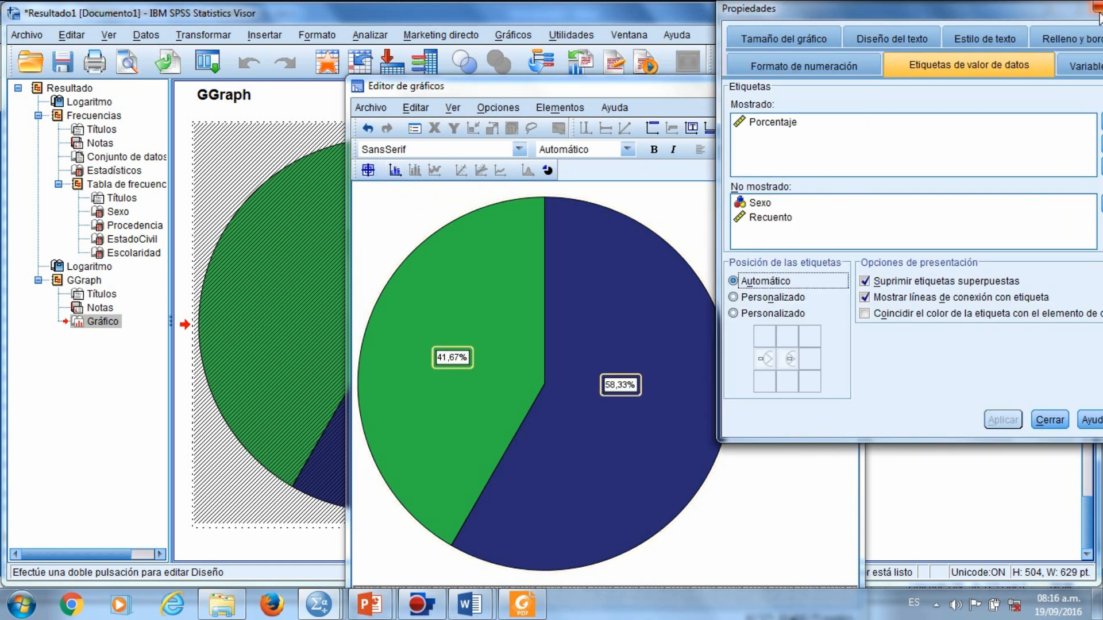
pyautogui.moveTo(1023, 5); pyautogui.dragTo(953, 49)
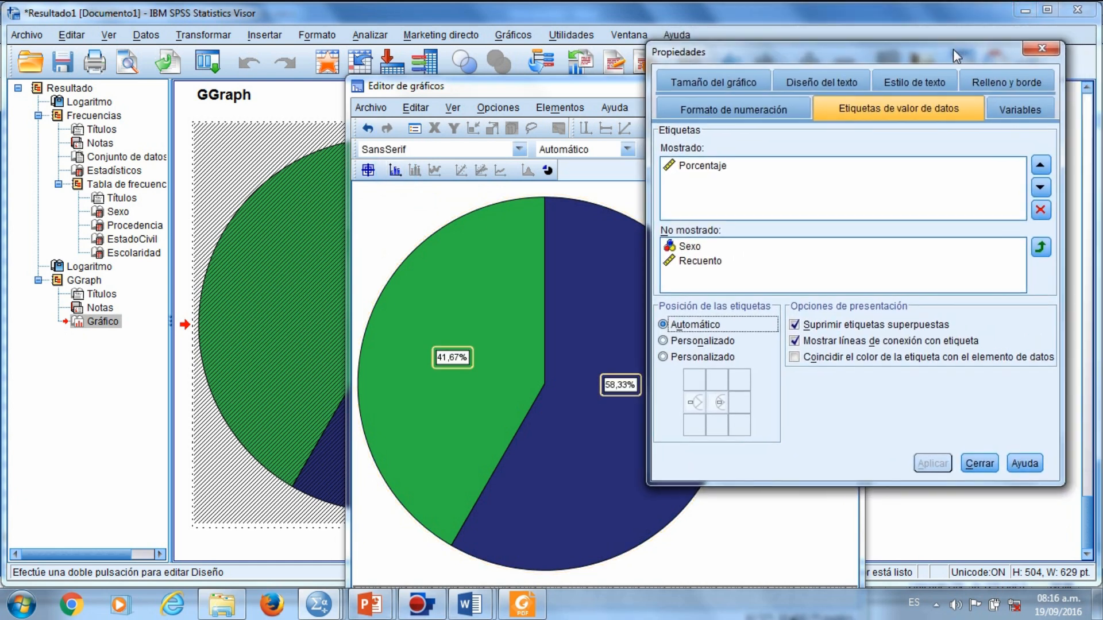
pyautogui.click(1041, 51)
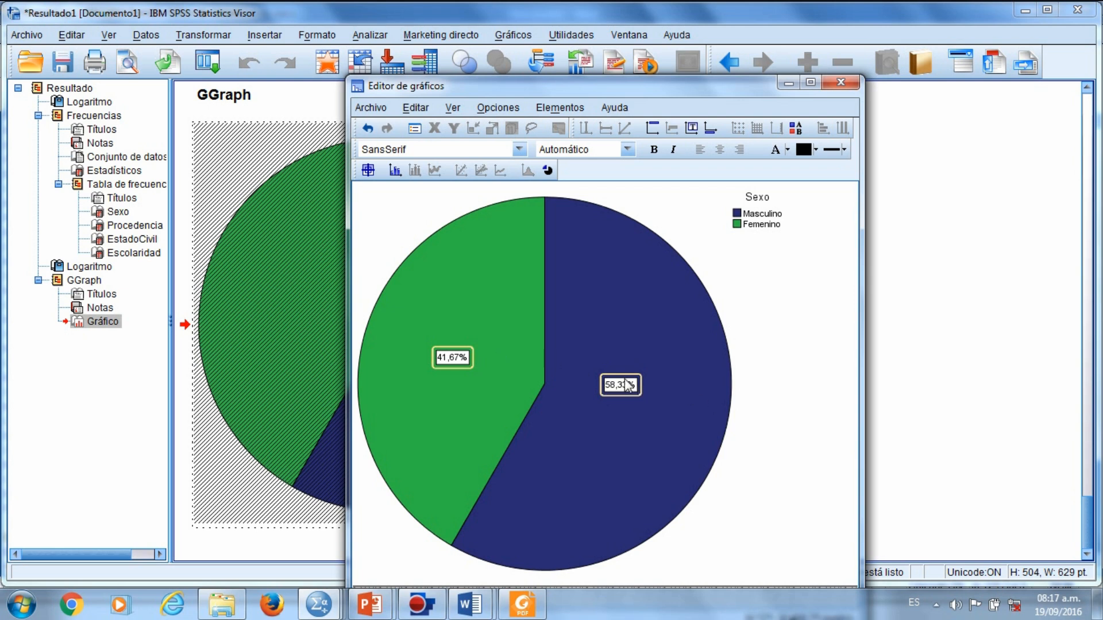
# Switch to Documento1 in Word and check the Sexo counts and percentages in Tabla 01 against the pie chart
pyautogui.click(470, 603)
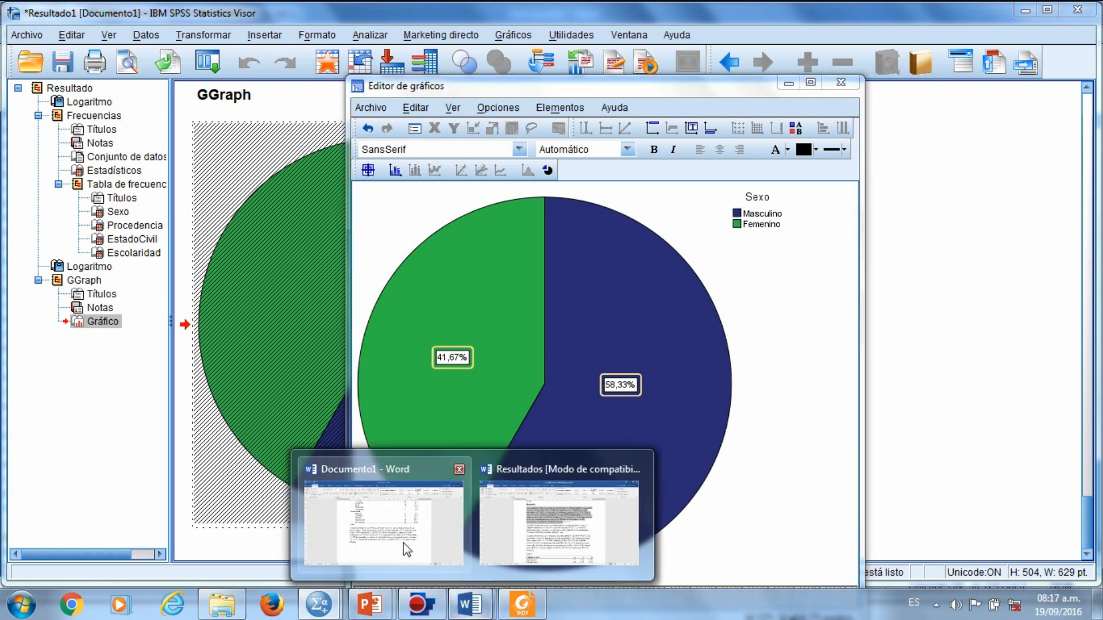
pyautogui.click(407, 550)
pyautogui.scroll(7, 495, 408)
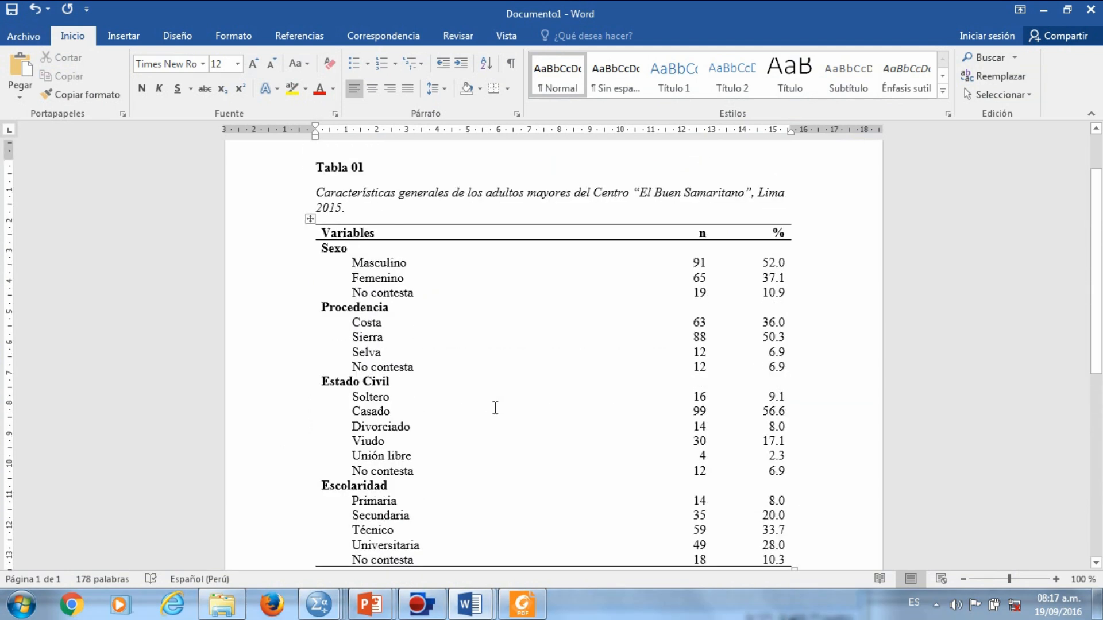
pyautogui.moveTo(759, 265); pyautogui.dragTo(762, 281)
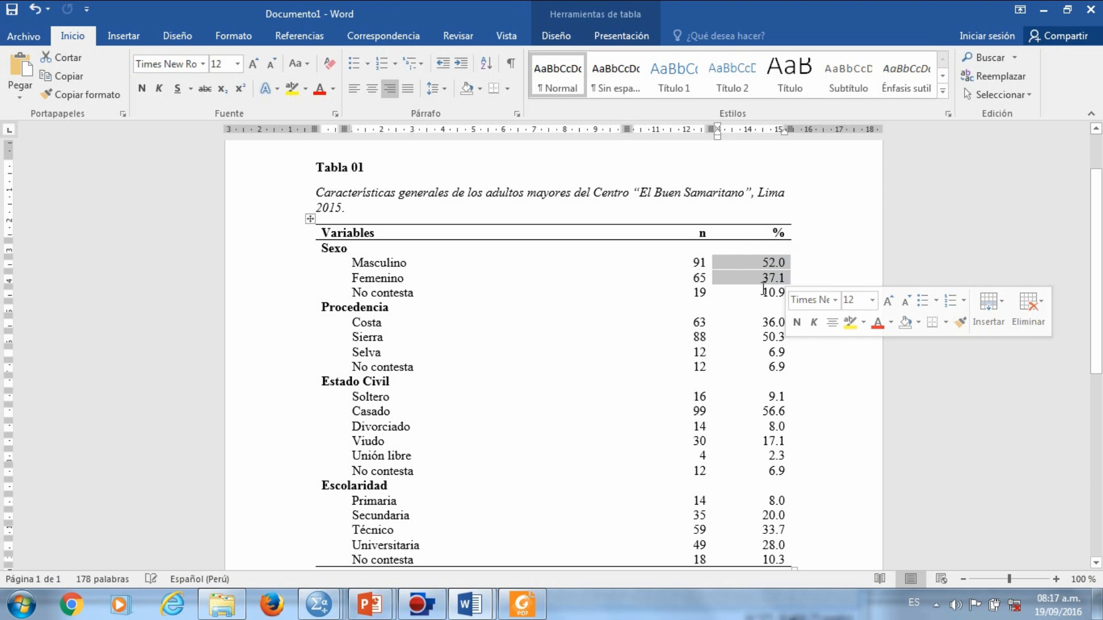
pyautogui.moveTo(701, 262); pyautogui.dragTo(703, 280)
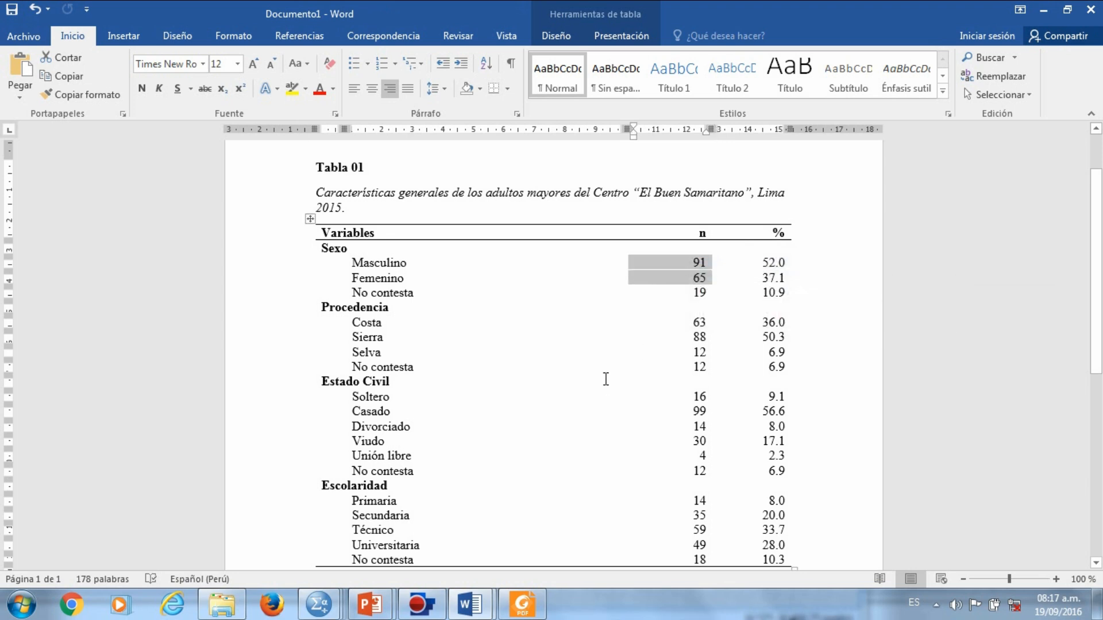
pyautogui.doubleClick(708, 293)
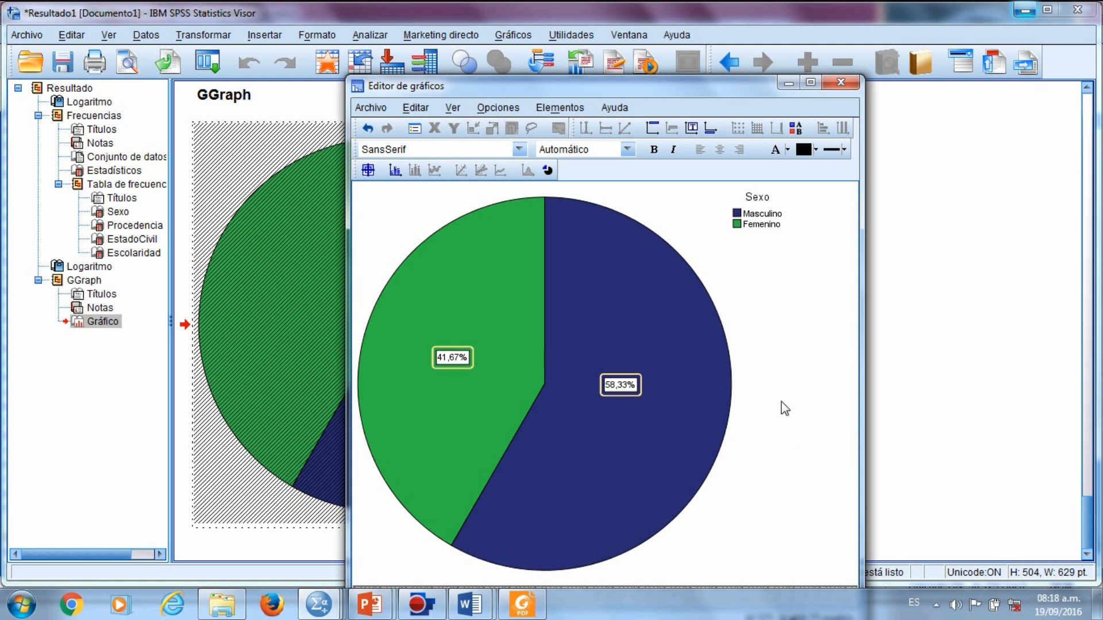
# Close the SPSS chart editor to update the output, and reopen the Sexo pie chart for editing
pyautogui.click(841, 83)
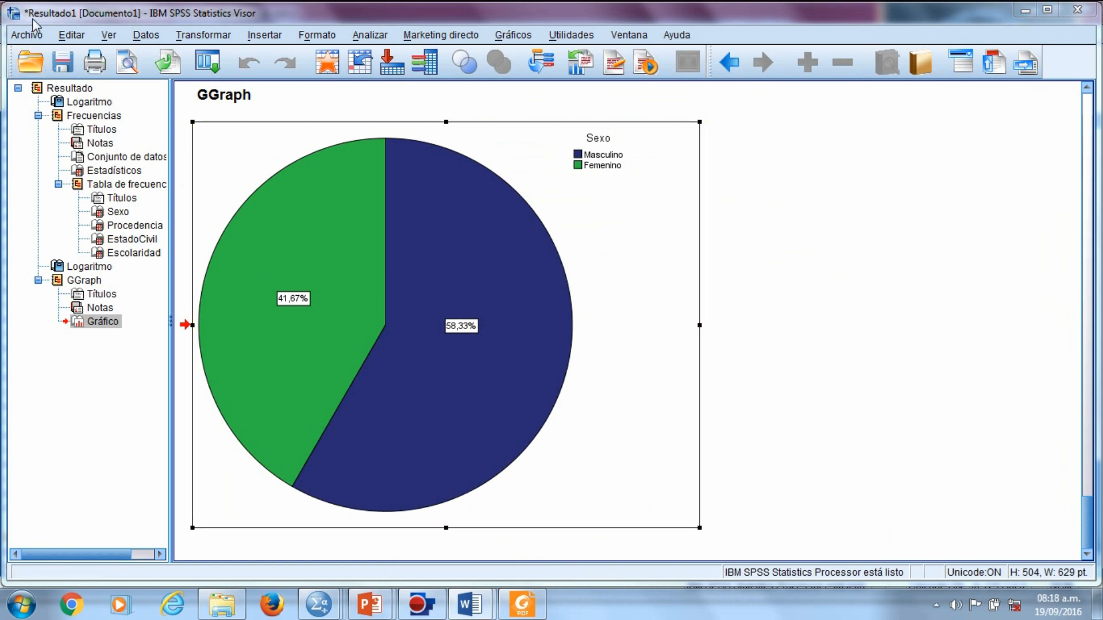
pyautogui.click(877, 352)
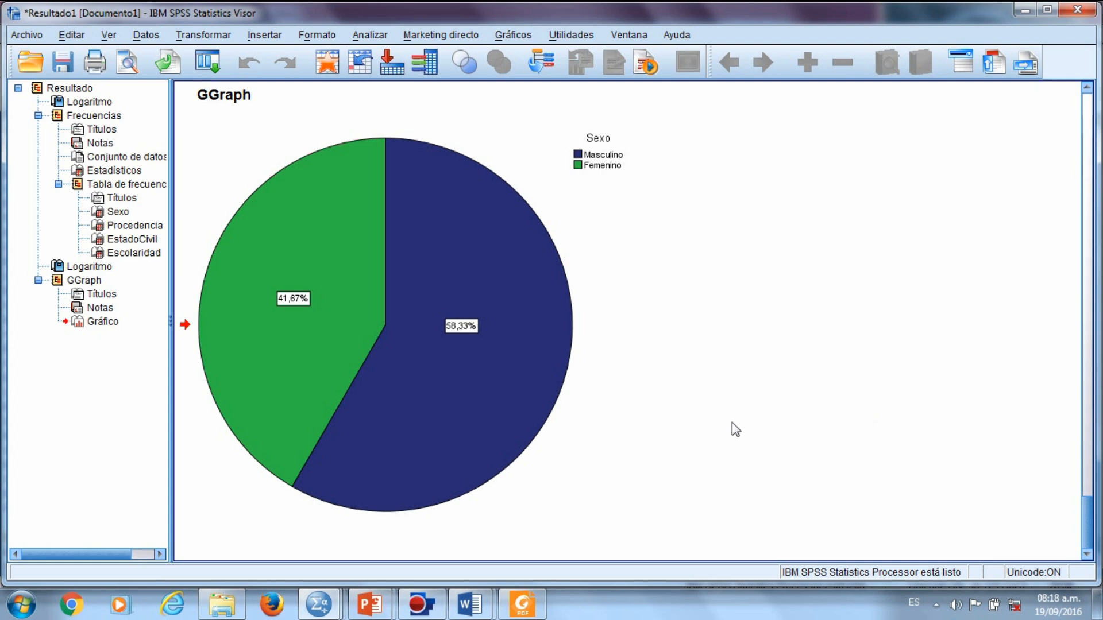
pyautogui.click(389, 259)
pyautogui.doubleClick(388, 257)
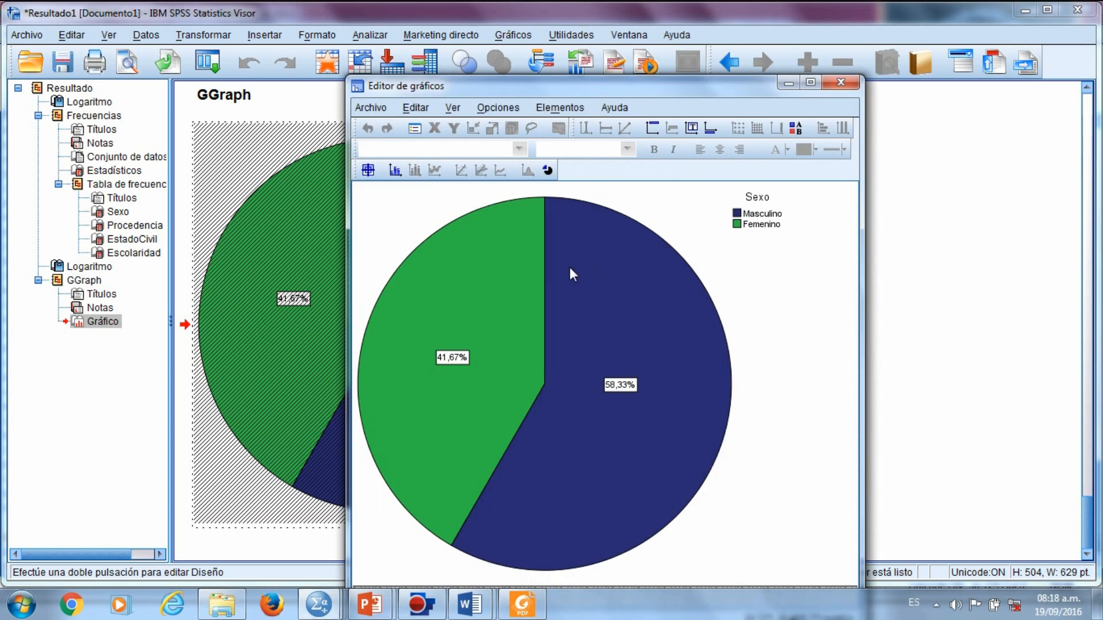
# Give the whole Sexo pie a 3-D effect with a depth of 10 %
pyautogui.click(557, 305)
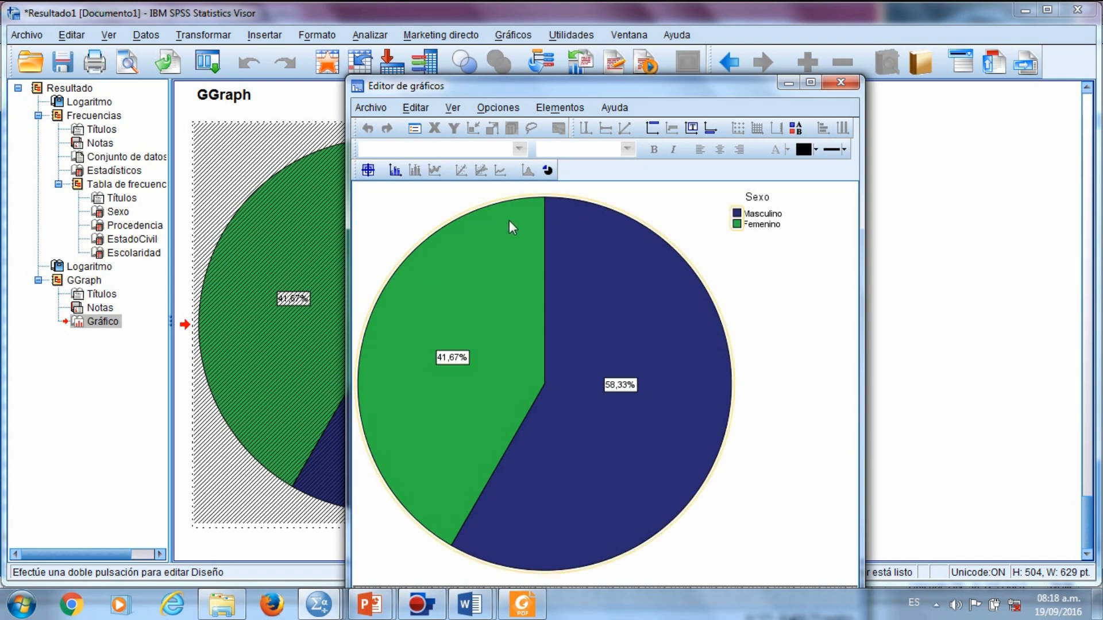
pyautogui.click(415, 129)
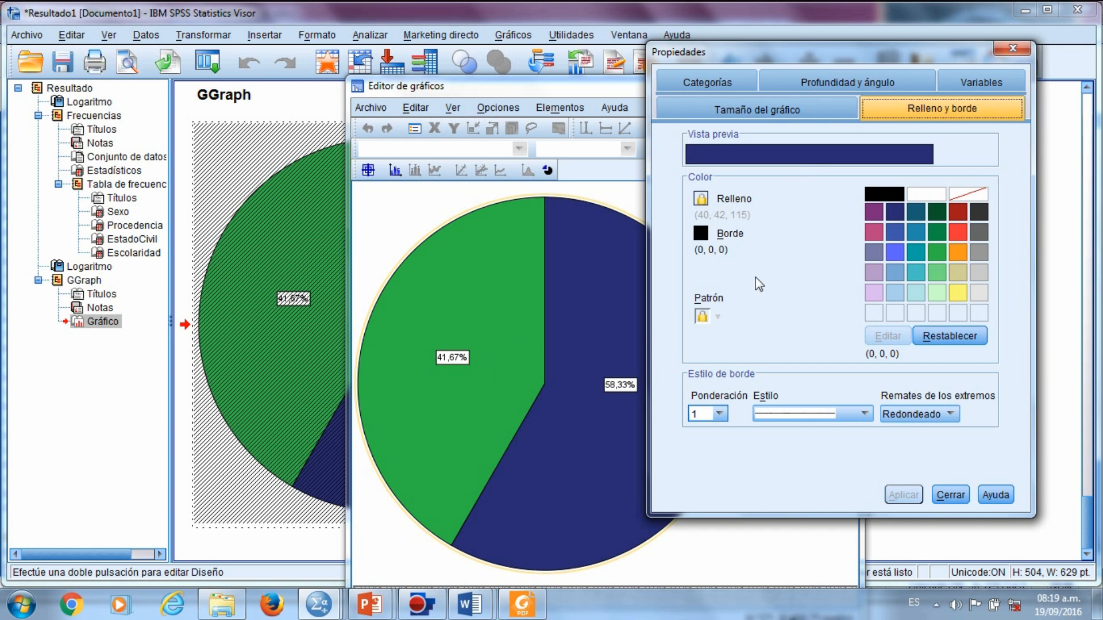
pyautogui.click(840, 88)
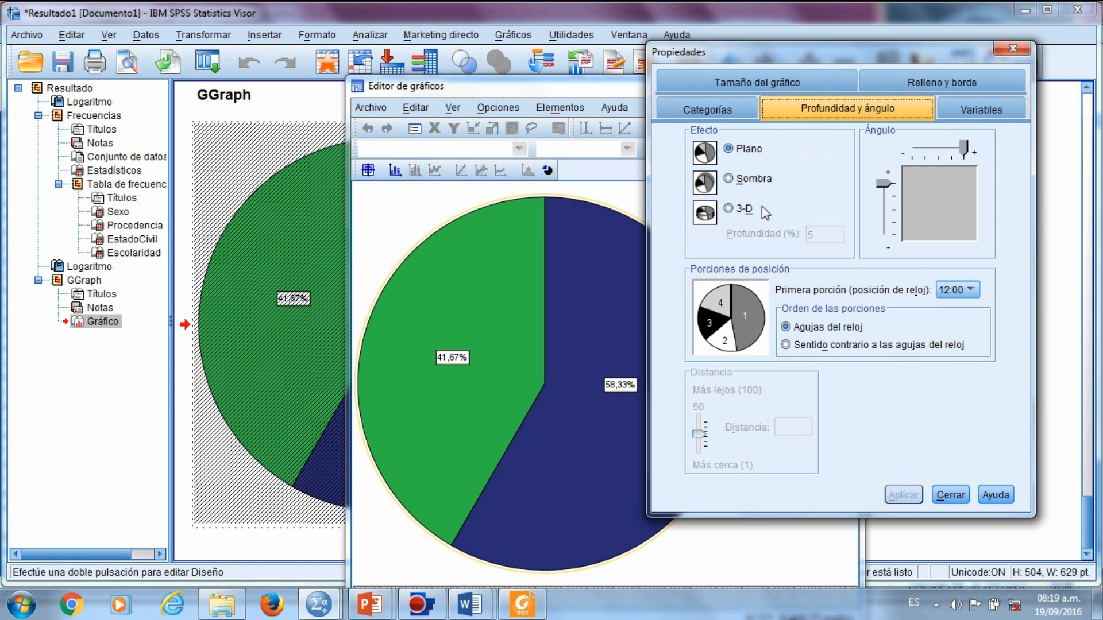
pyautogui.click(727, 210)
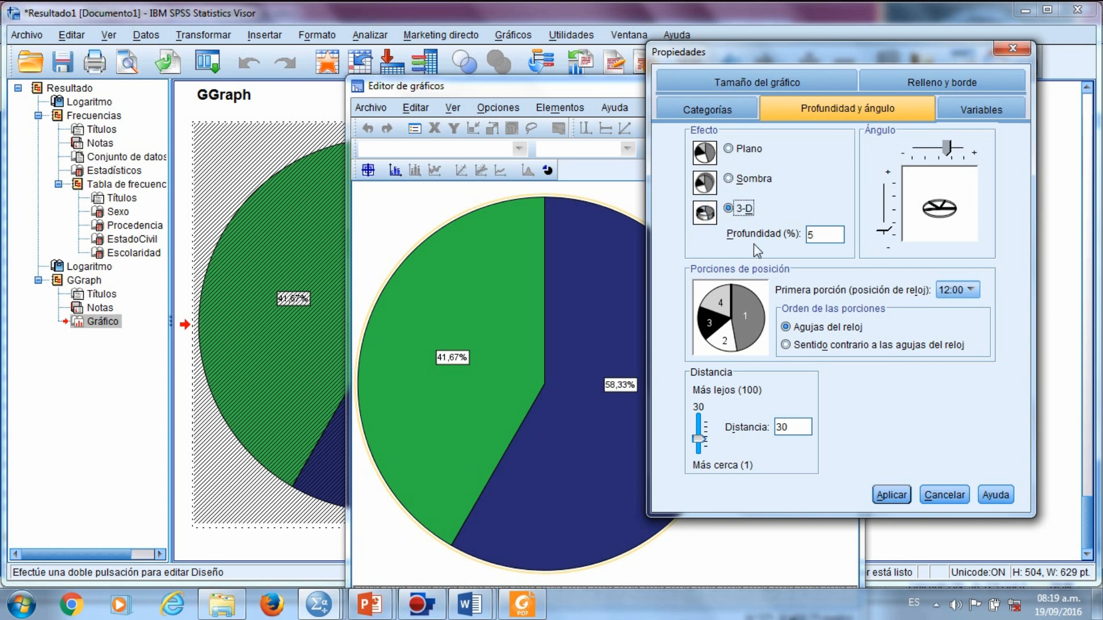
pyautogui.doubleClick(819, 234)
pyautogui.write('10')
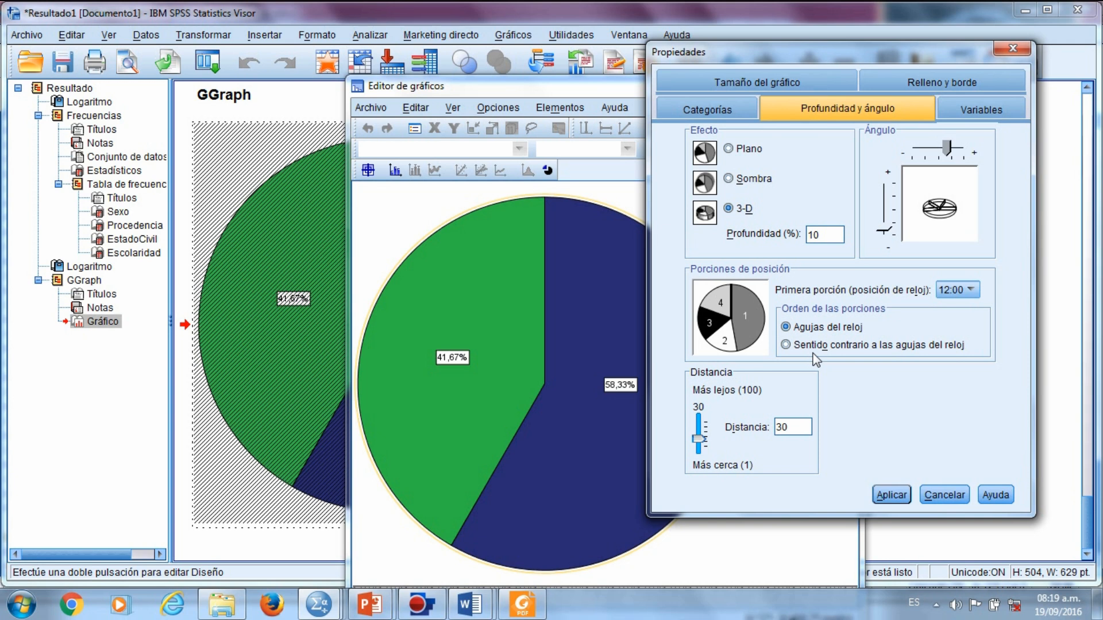
pyautogui.click(887, 495)
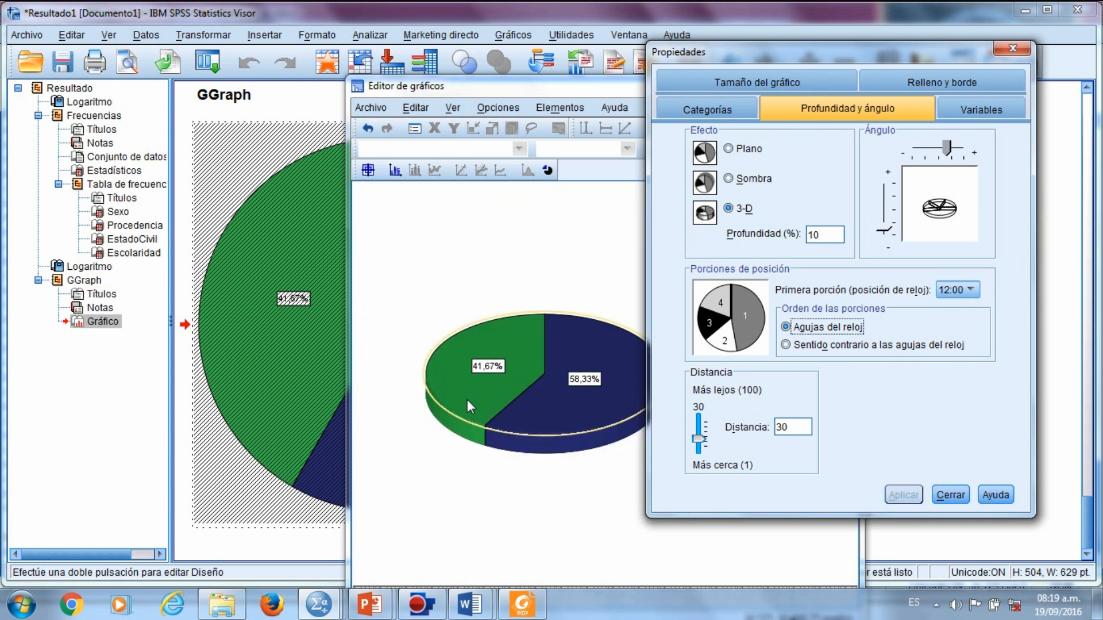
# Try a 3-D depth of 5 % on the pie and set it back to 10 %
pyautogui.doubleClick(814, 235)
pyautogui.write('5')
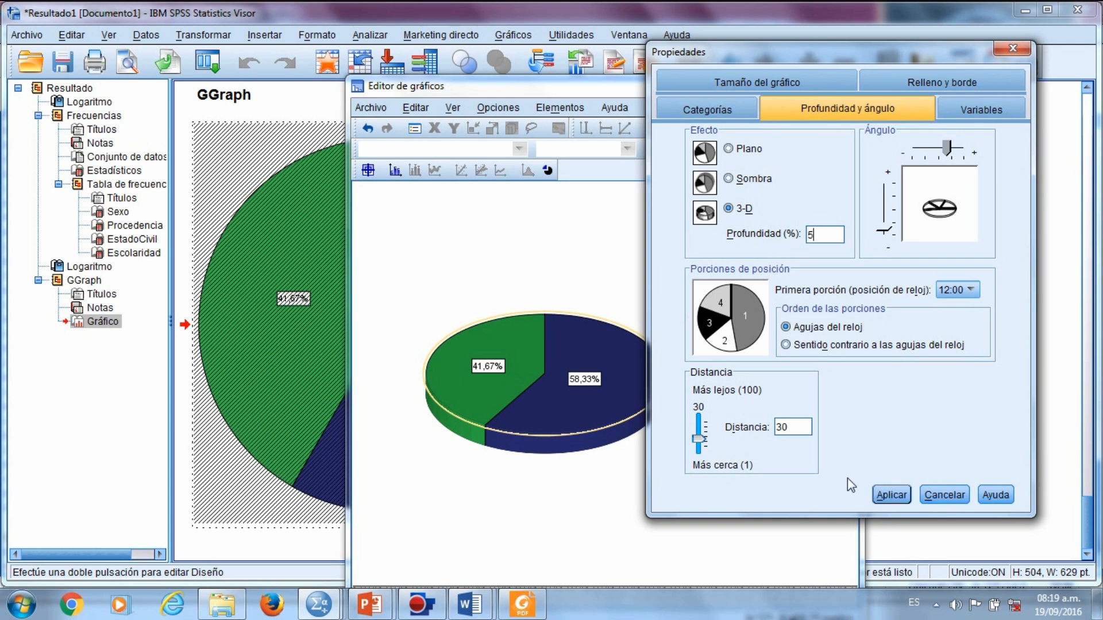
pyautogui.click(879, 496)
pyautogui.doubleClick(807, 234)
pyautogui.write('10')
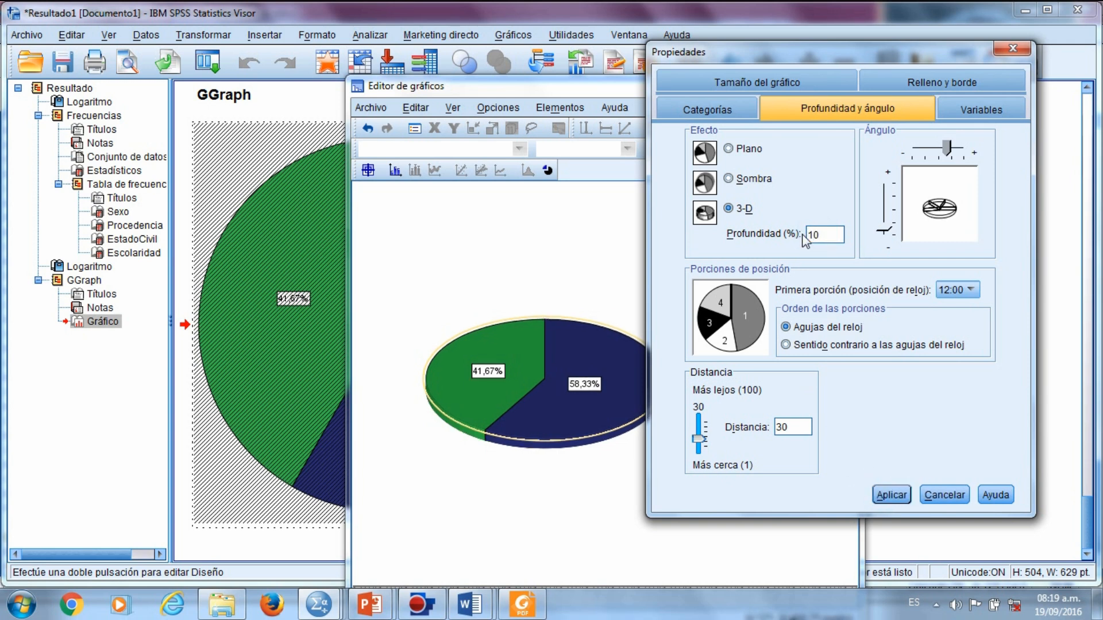
pyautogui.click(893, 496)
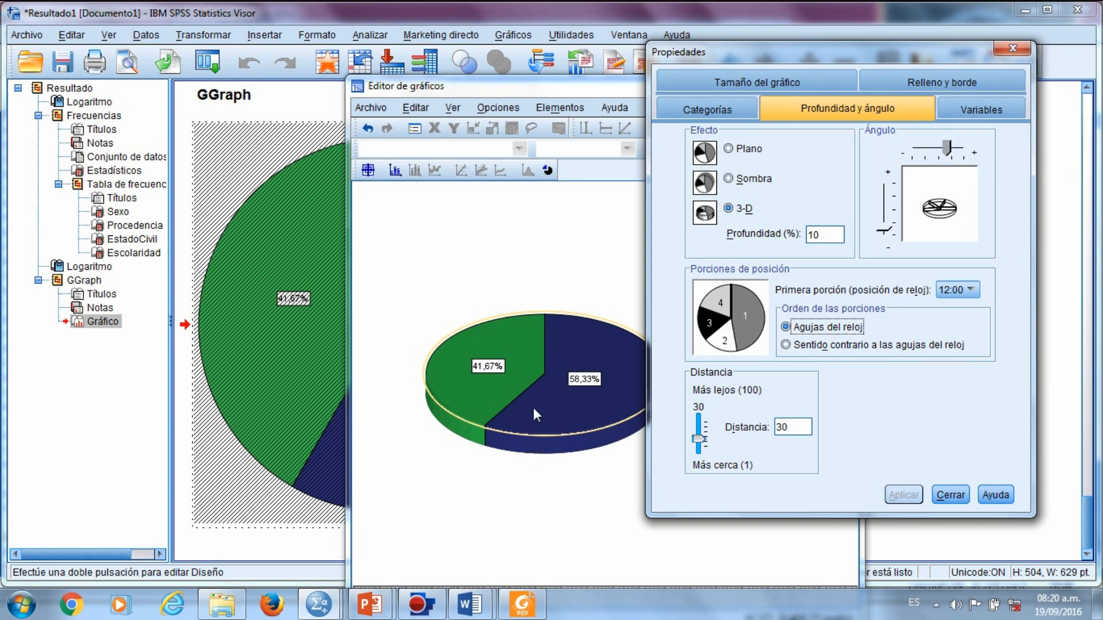
# Try the pink fill (187, 63, 127) on the Femenino slice and restore its green fill (46, 184, 72)
pyautogui.click(461, 391)
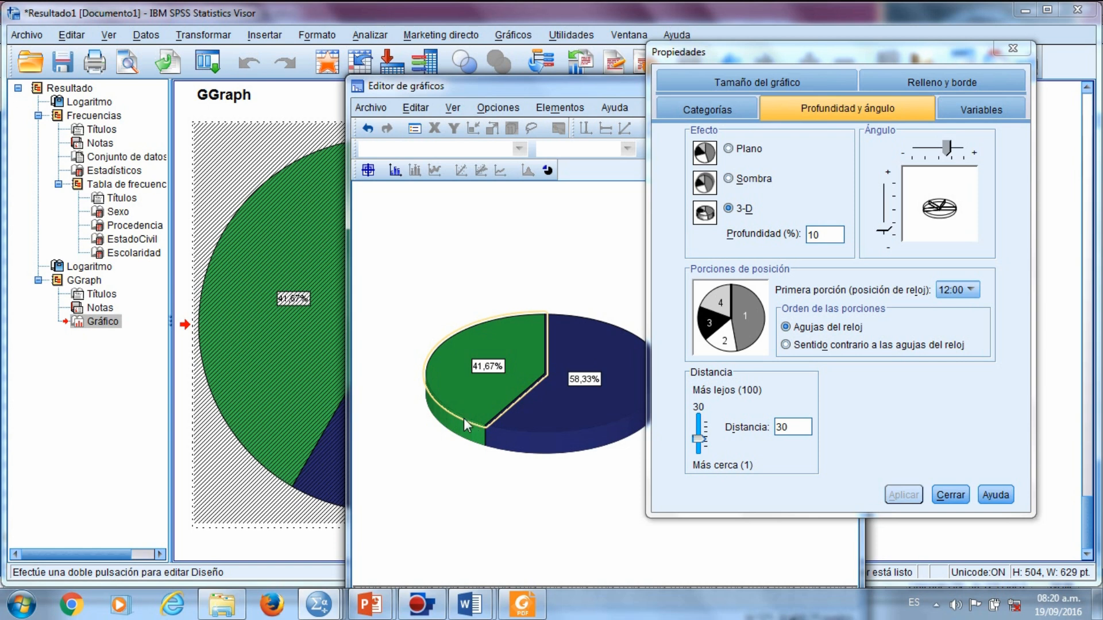
pyautogui.click(932, 82)
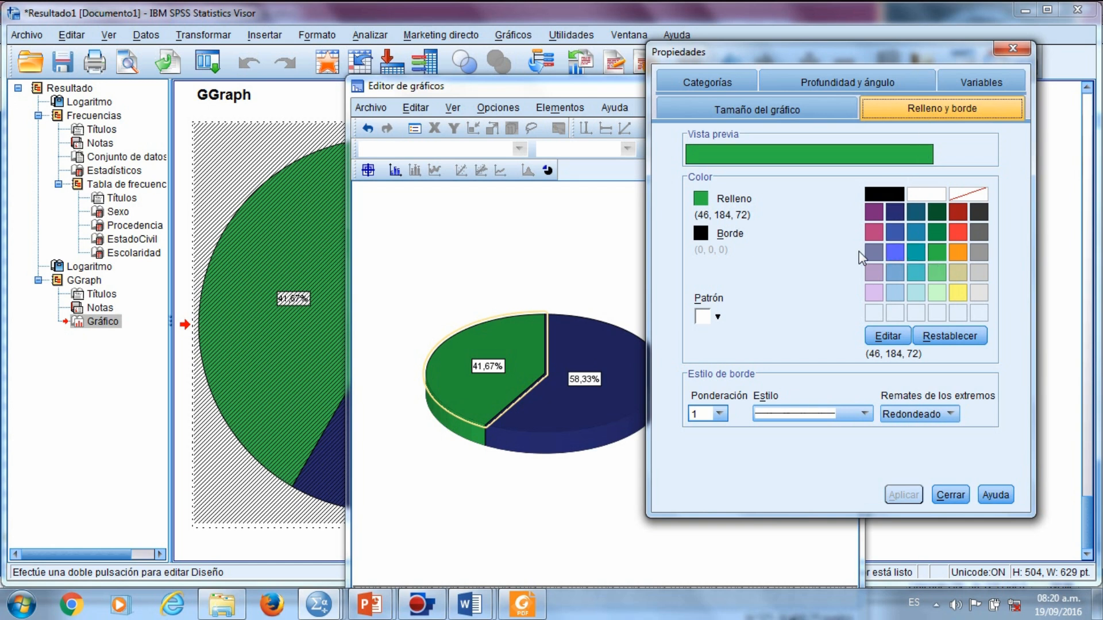
pyautogui.click(872, 233)
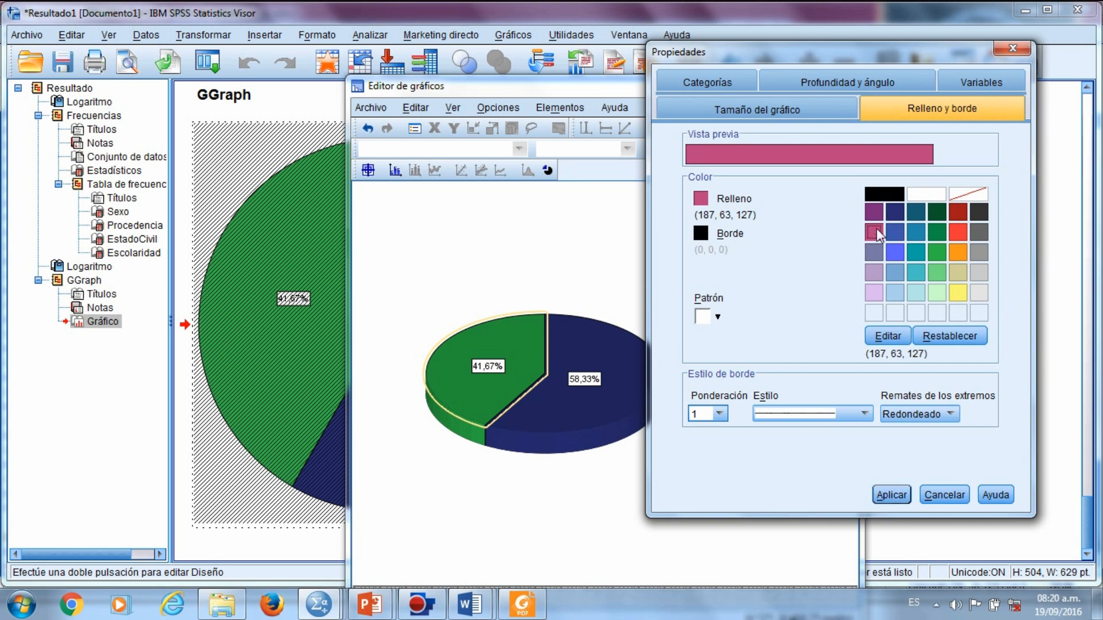
pyautogui.click(891, 497)
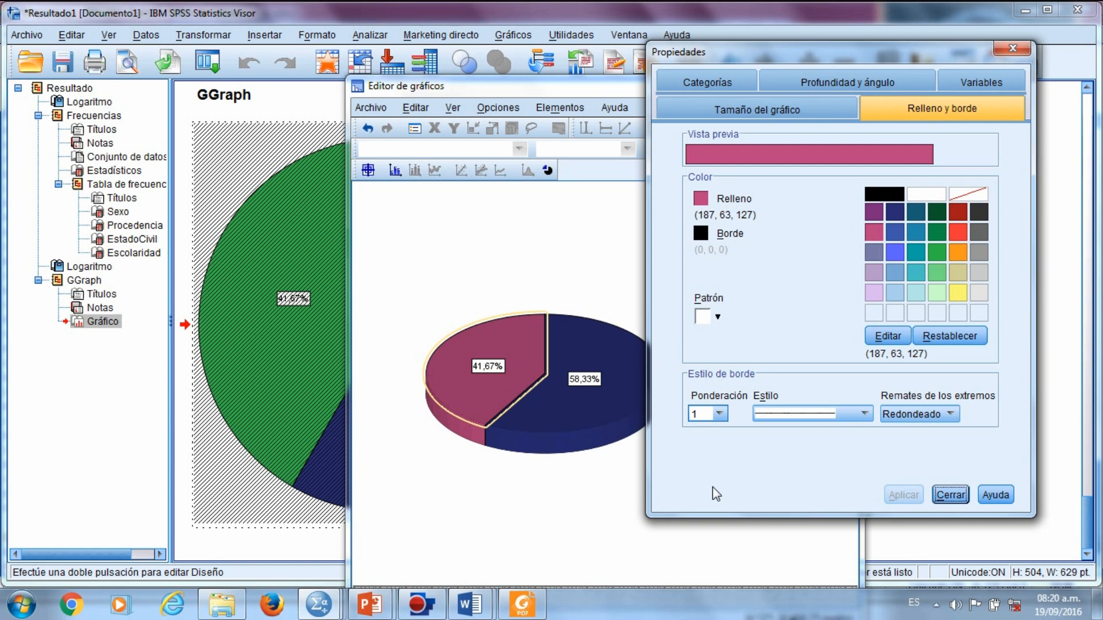
pyautogui.click(936, 252)
pyautogui.click(894, 496)
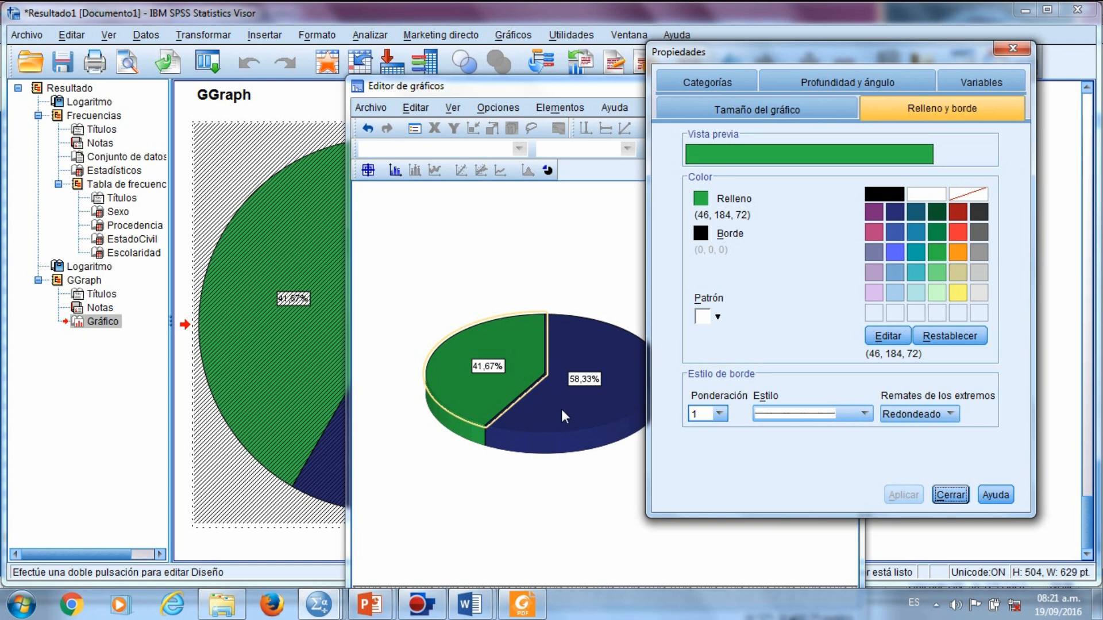
# Close the slice properties and the chart editor to update the 3-D pie in the SPSS output
pyautogui.click(719, 312)
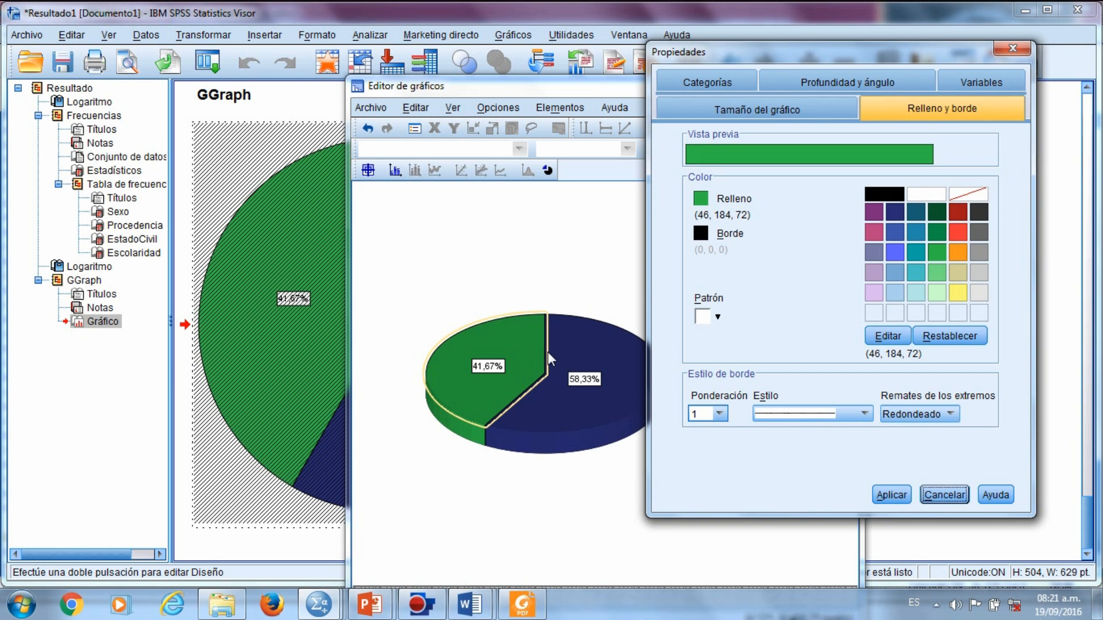
pyautogui.click(1013, 50)
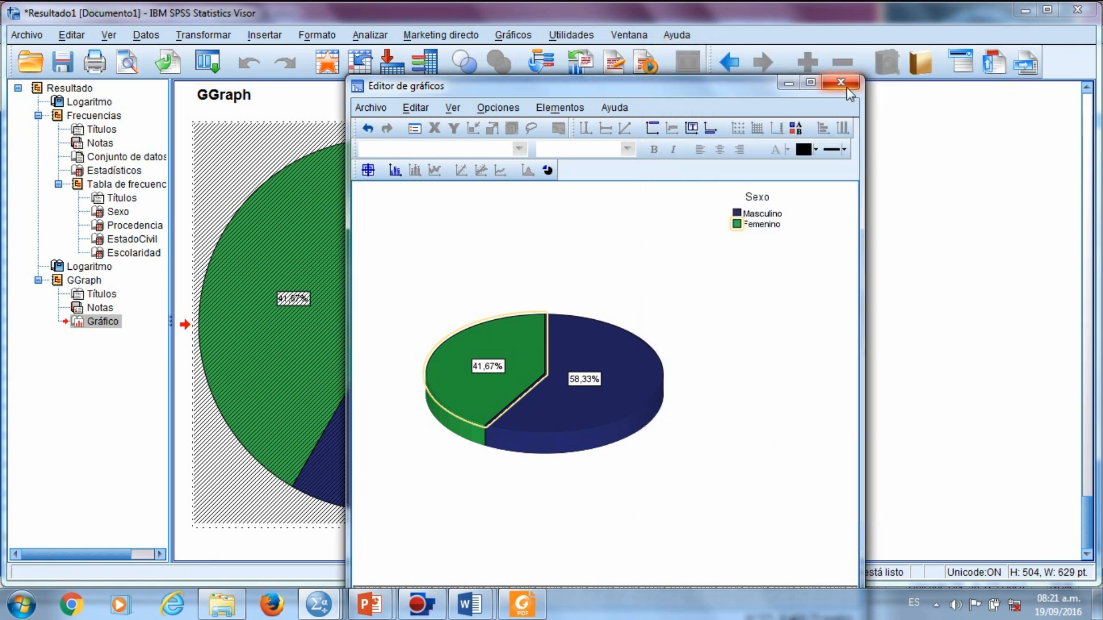
pyautogui.click(842, 84)
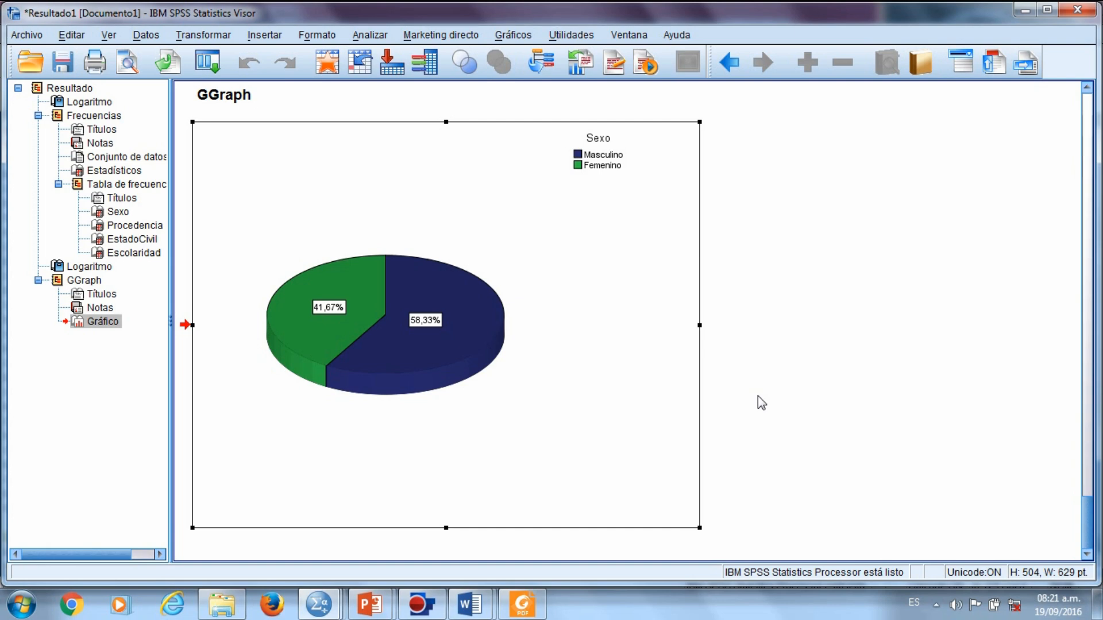
# Copy the 3-D Sexo pie chart from the SPSS output and paste it below the interpretation paragraph in Word's Documento1
pyautogui.rightClick(422, 227)
pyautogui.click(454, 259)
pyautogui.moveTo(476, 610)
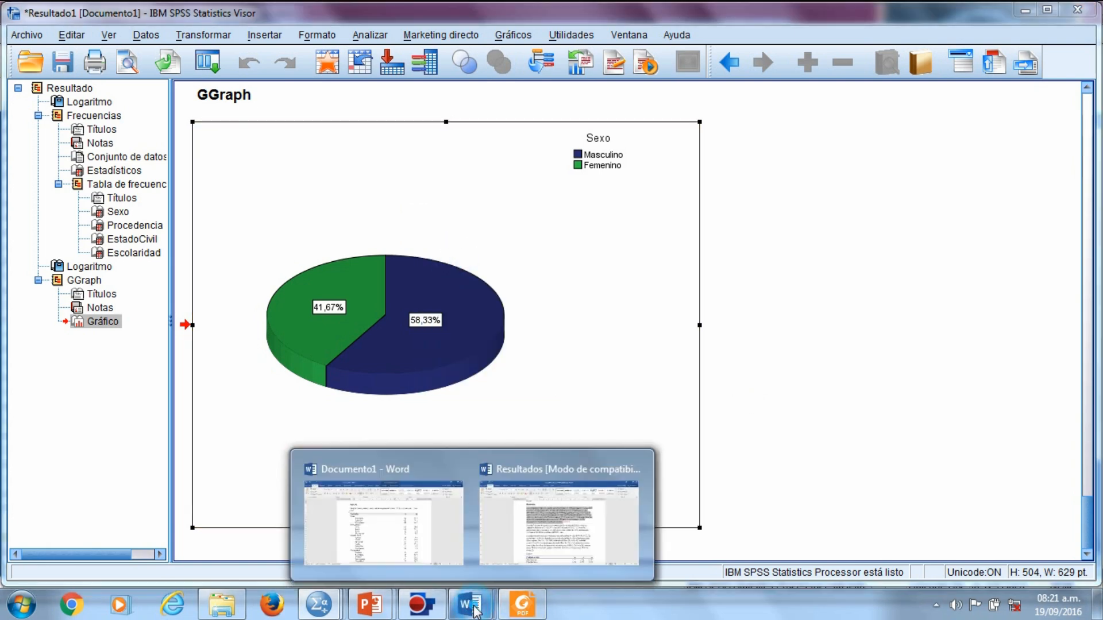
pyautogui.click(397, 542)
pyautogui.scroll(-10, 447, 389)
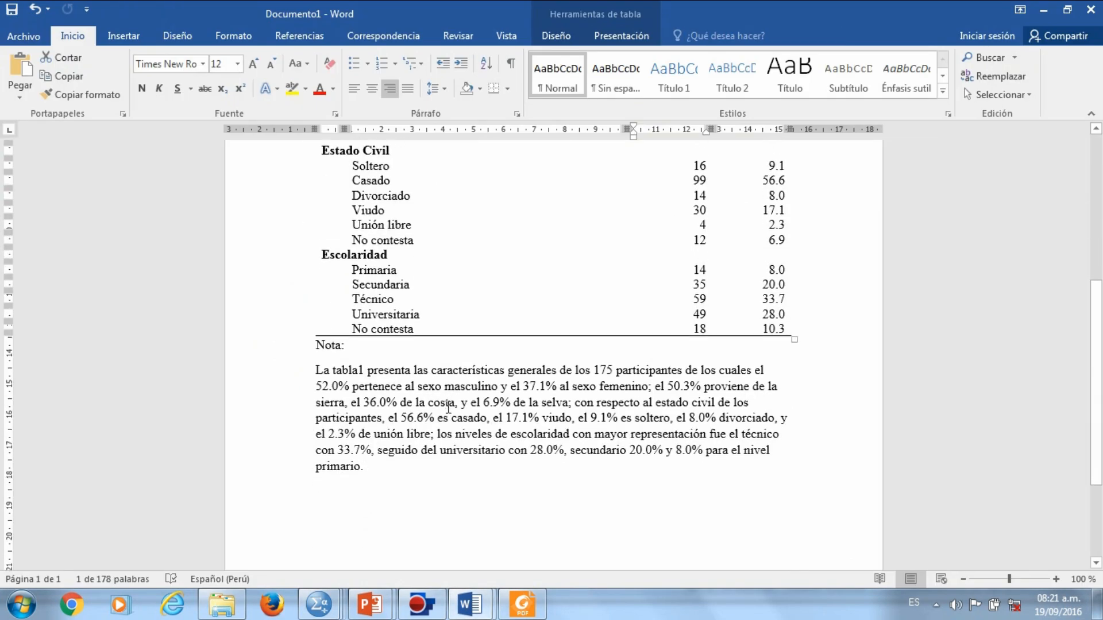
pyautogui.click(366, 397)
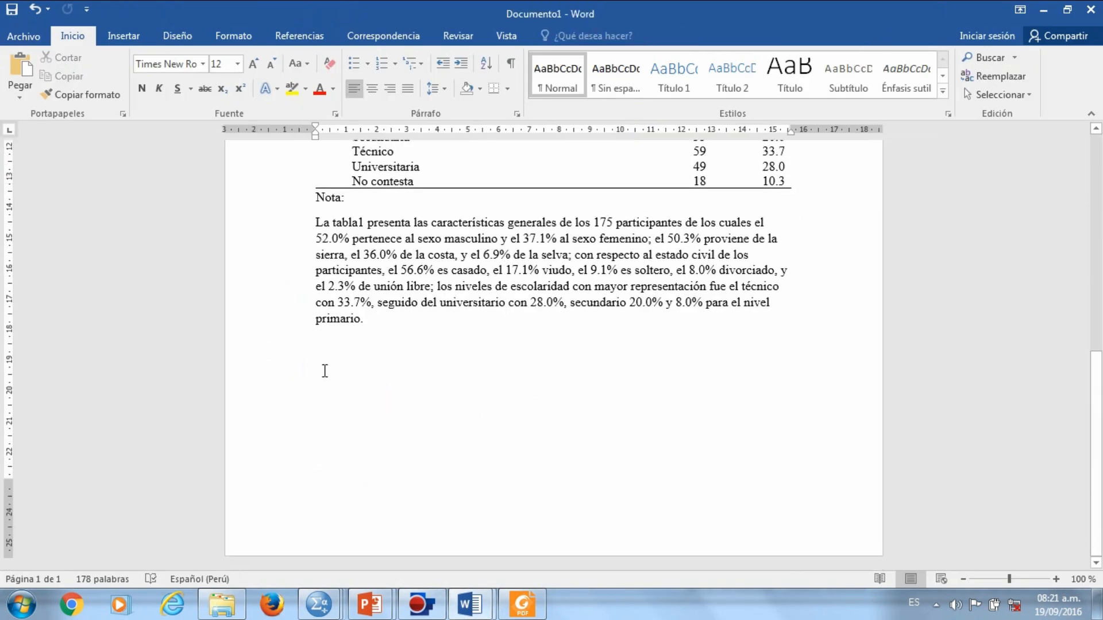
pyautogui.rightClick(318, 368)
pyautogui.click(343, 218)
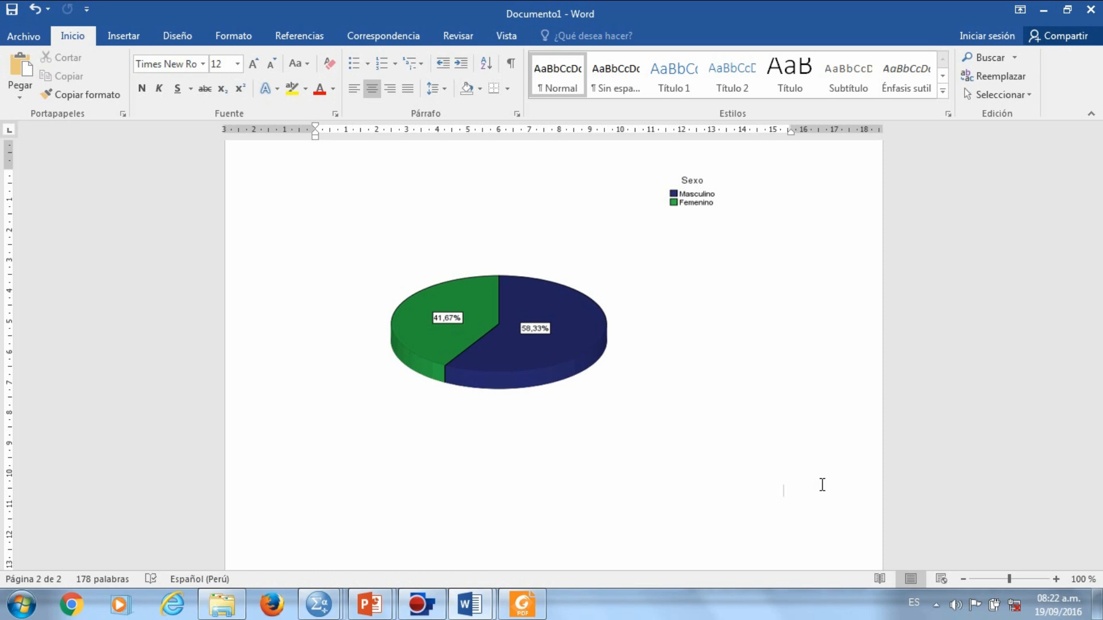
# Add the caption Figura 01. Sexo de los adultos mayores del Centro “El Buen Samritano”, Lima 2015. below the pasted chart
pyautogui.click(411, 464)
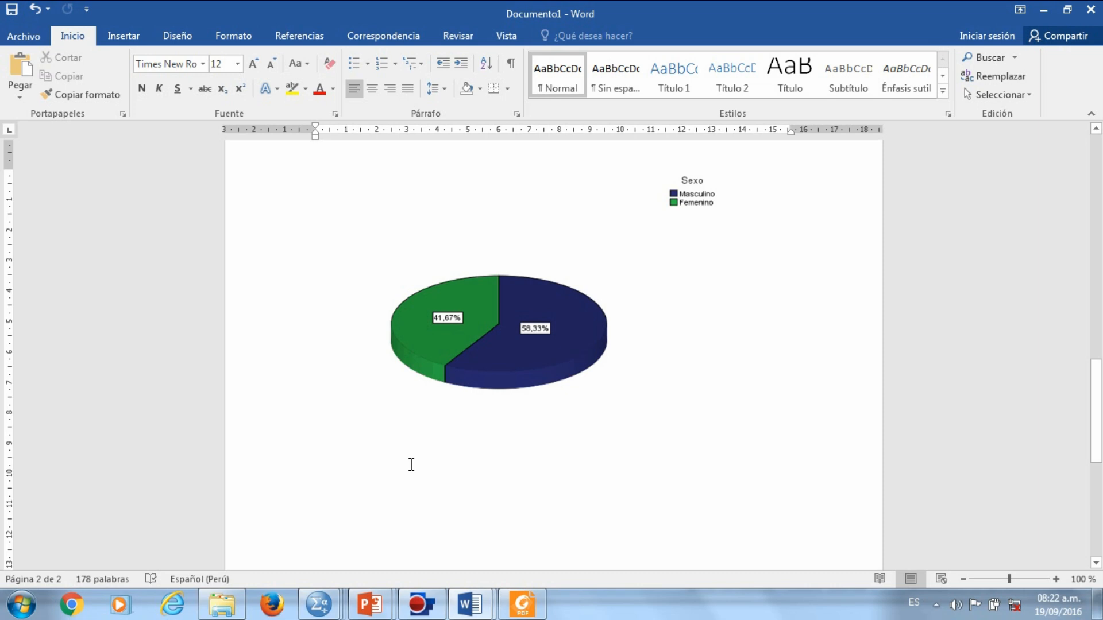
pyautogui.write('Figura 01. Sexo de los adultos mayores')
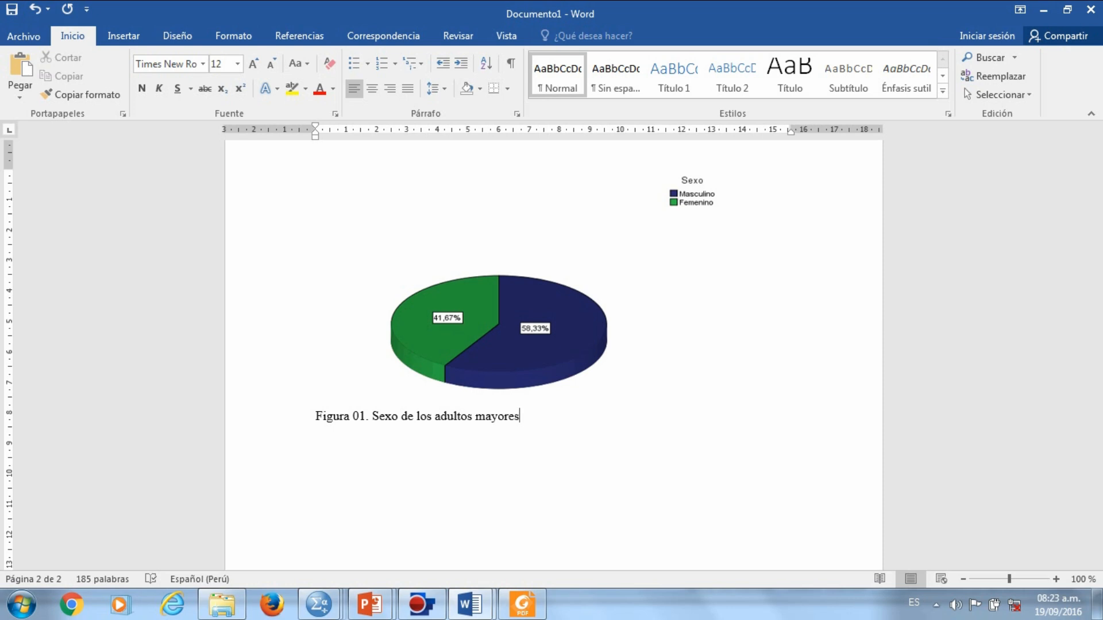
pyautogui.write(' del Centro ""')
pyautogui.press('Left')
pyautogui.write('El Buen S')
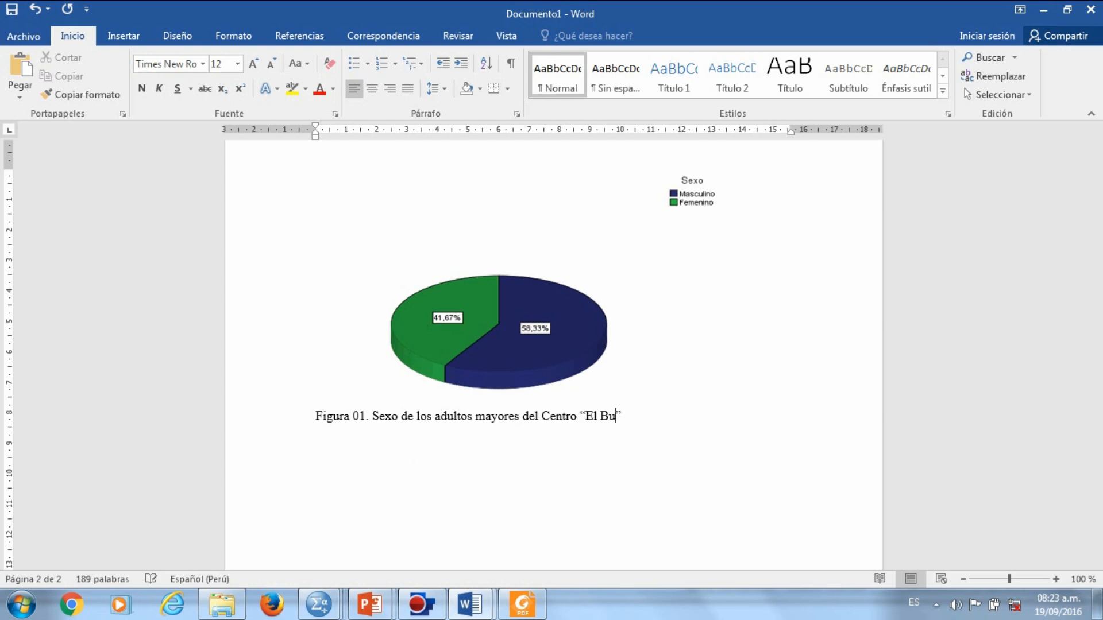
pyautogui.write('amritano')
pyautogui.press('Right')
pyautogui.write(', Lima 2015.')
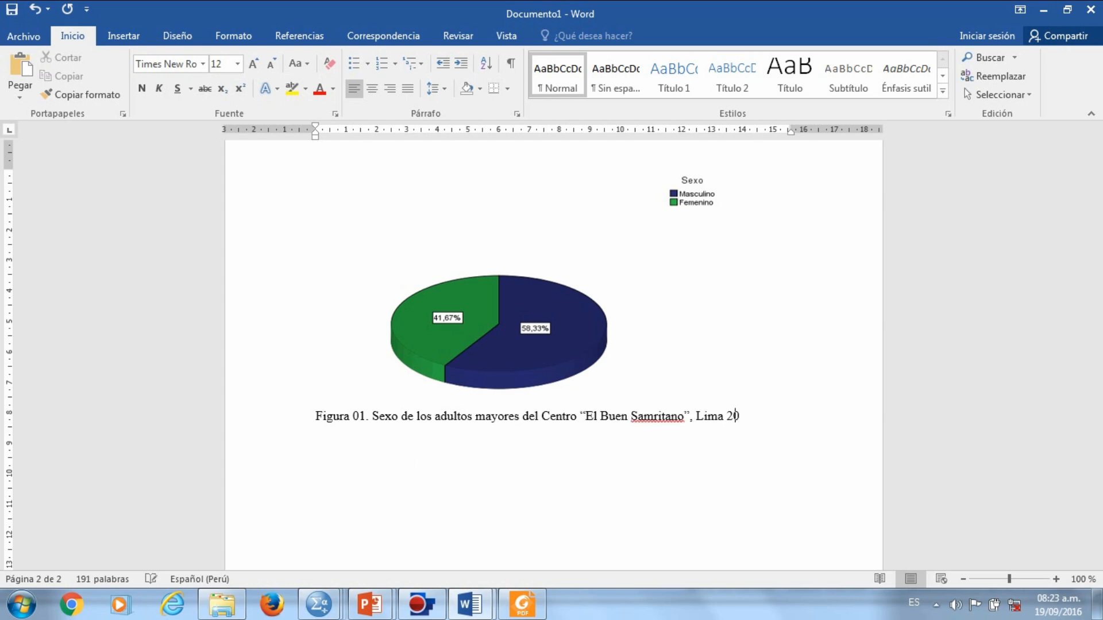
pyautogui.press('Return')
pyautogui.scroll(5, 557, 305)
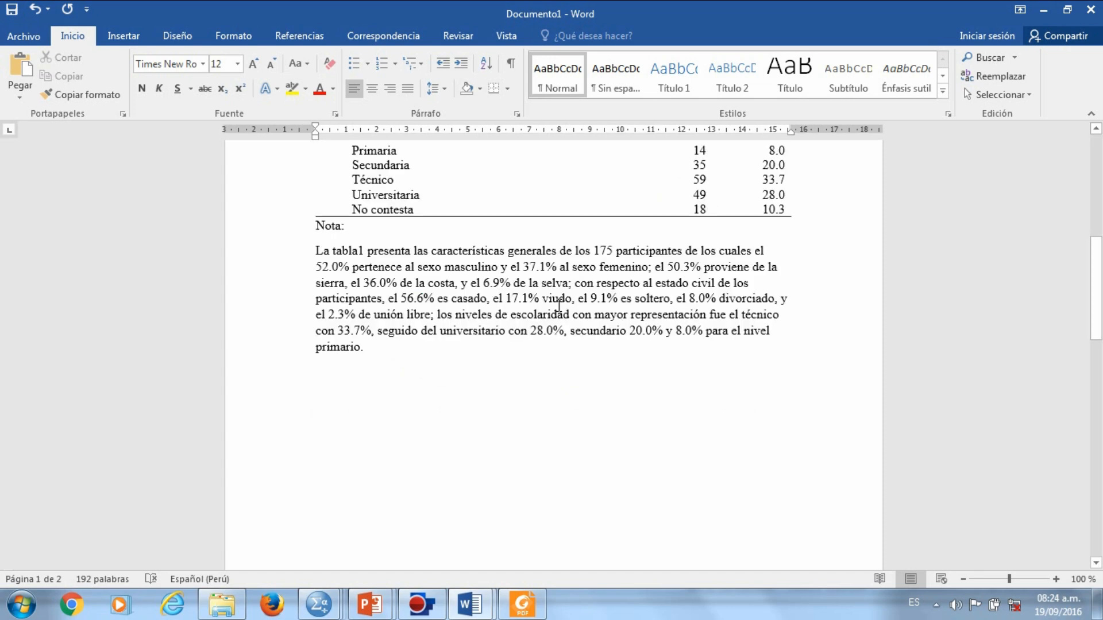
pyautogui.scroll(-11, 552, 312)
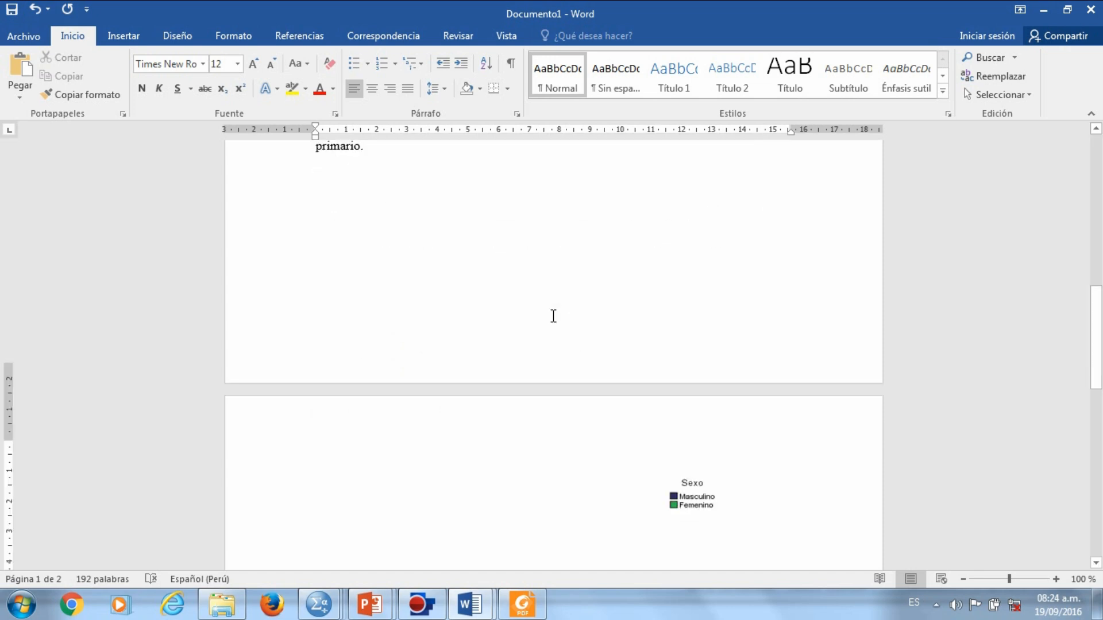
# Switch from Word to the Preparada.sav data set in SPSS and open the Chart Builder, resetting its previous pie chart setup
pyautogui.scroll(2, 465, 352)
pyautogui.scroll(1, 487, 378)
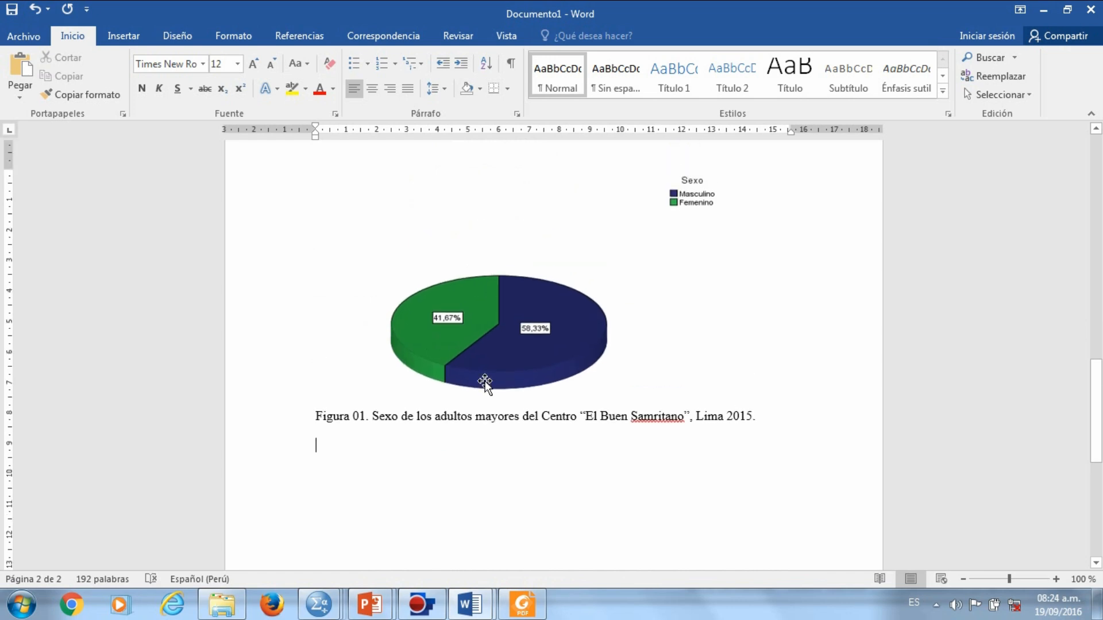
pyautogui.click(579, 460)
pyautogui.click(320, 603)
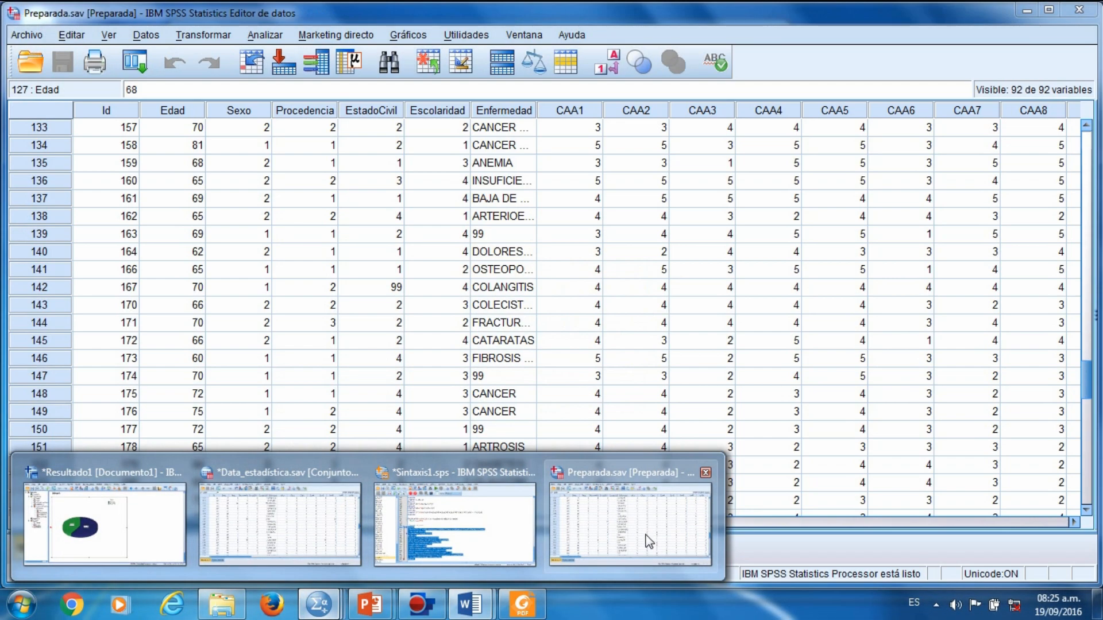
pyautogui.click(644, 536)
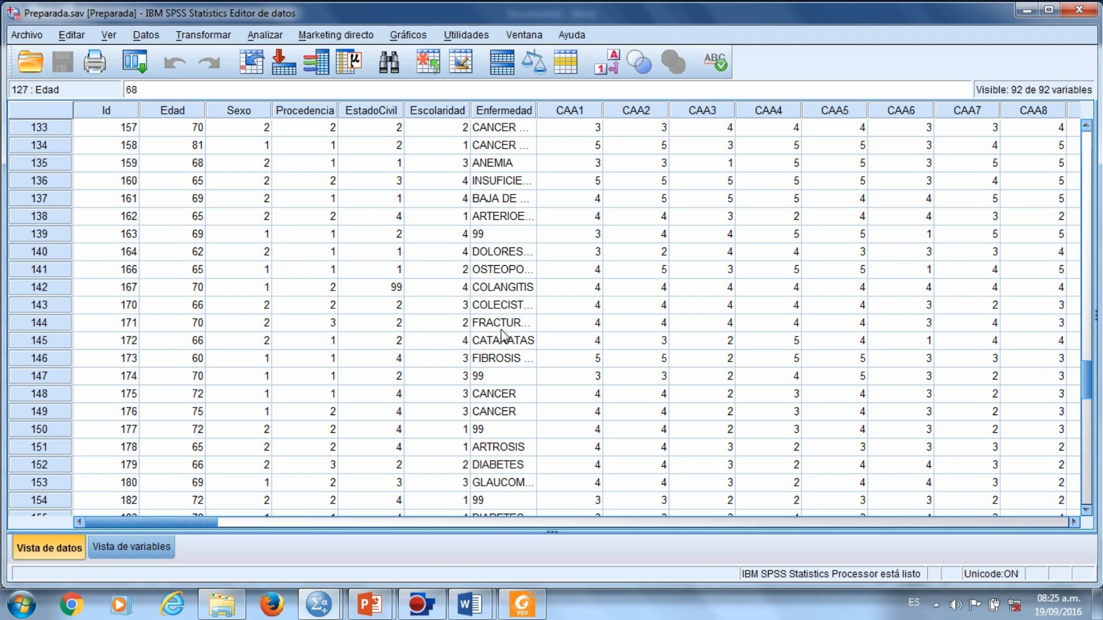
pyautogui.click(409, 36)
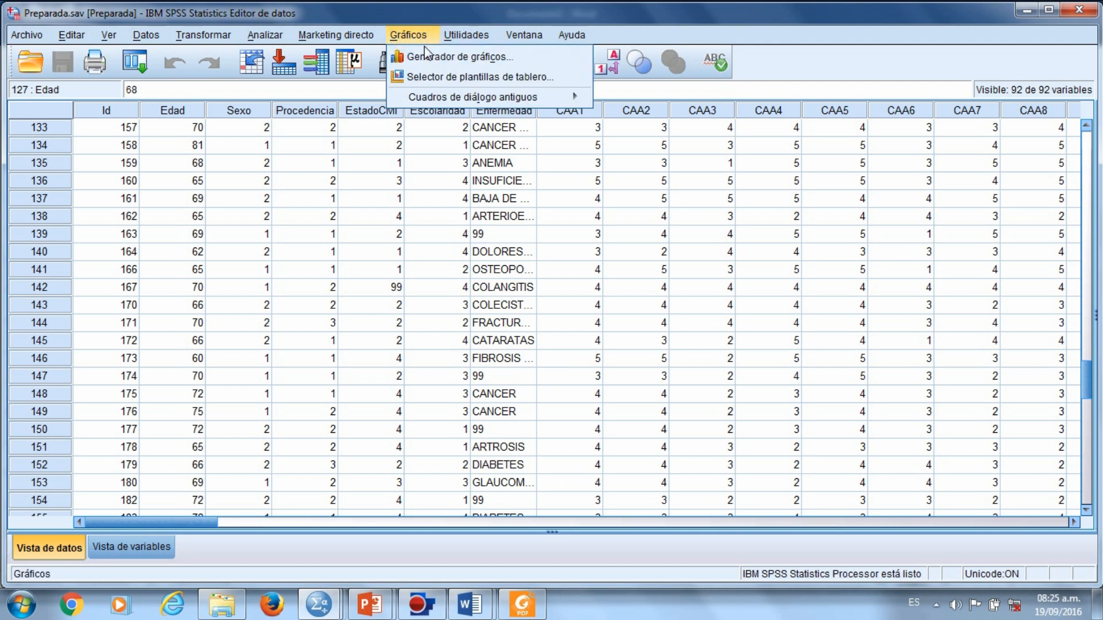
pyautogui.click(430, 53)
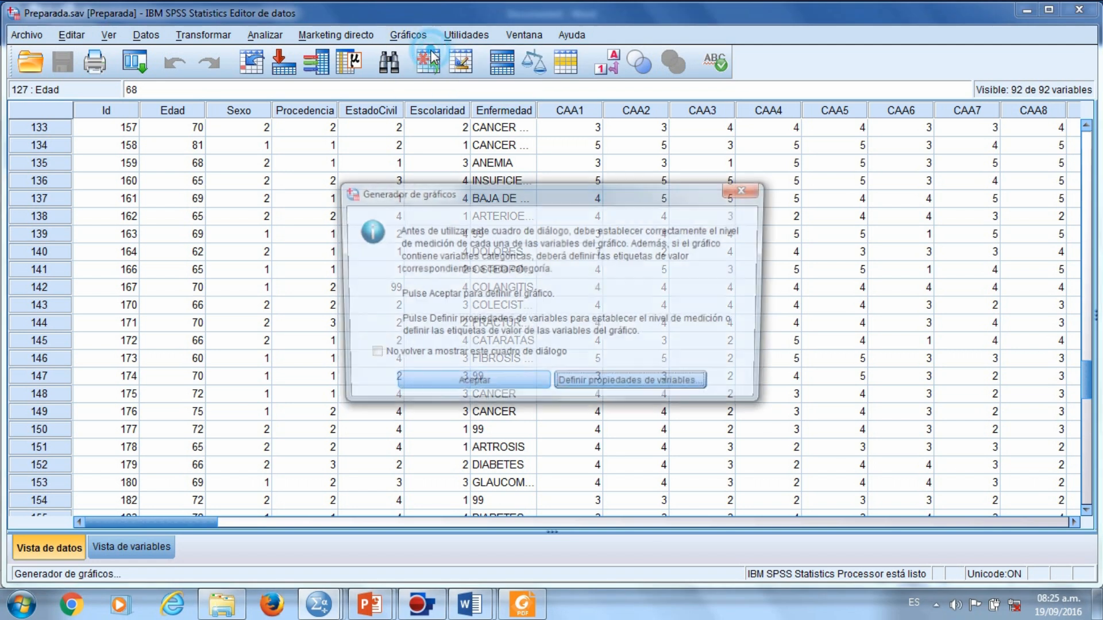
pyautogui.click(501, 383)
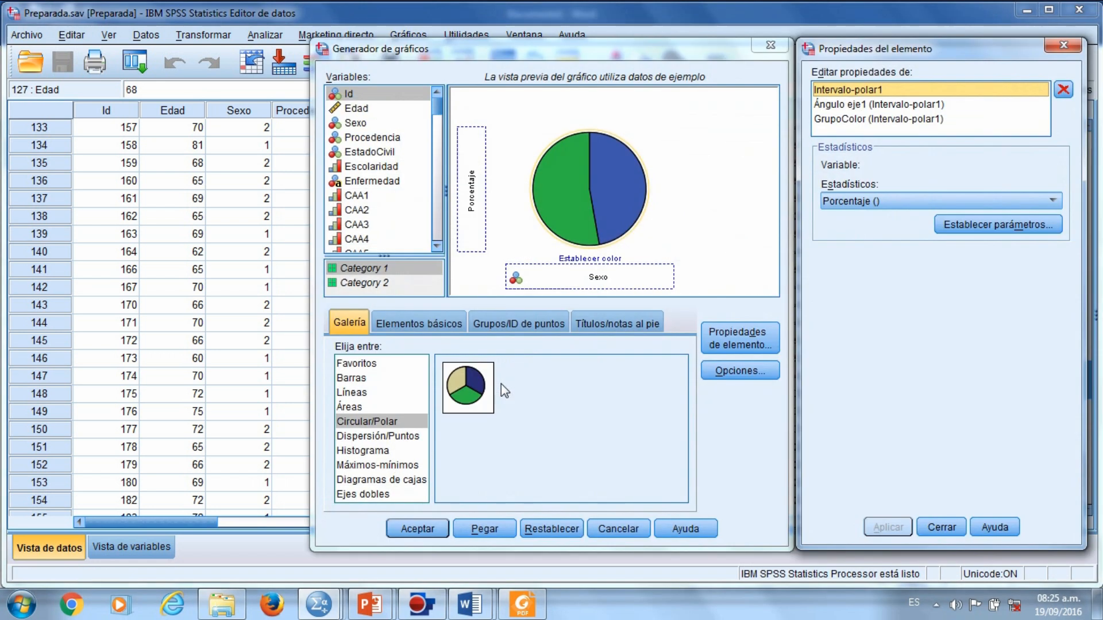
pyautogui.click(549, 530)
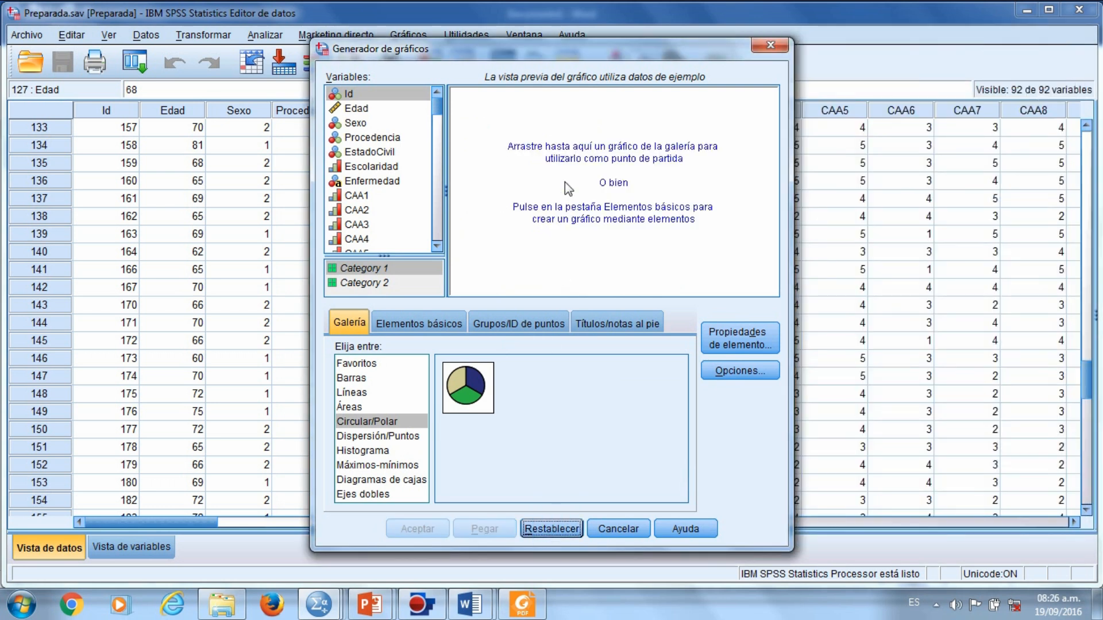
# Set up a simple bar chart in the Chart Builder with Procedencia on the X axis
pyautogui.click(355, 379)
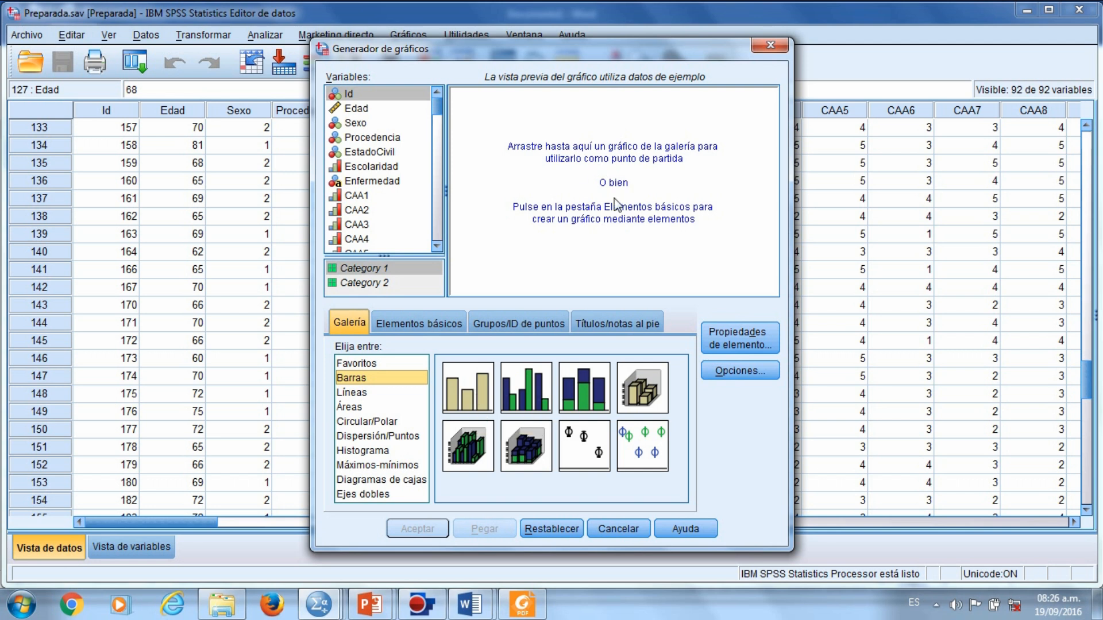
pyautogui.doubleClick(472, 396)
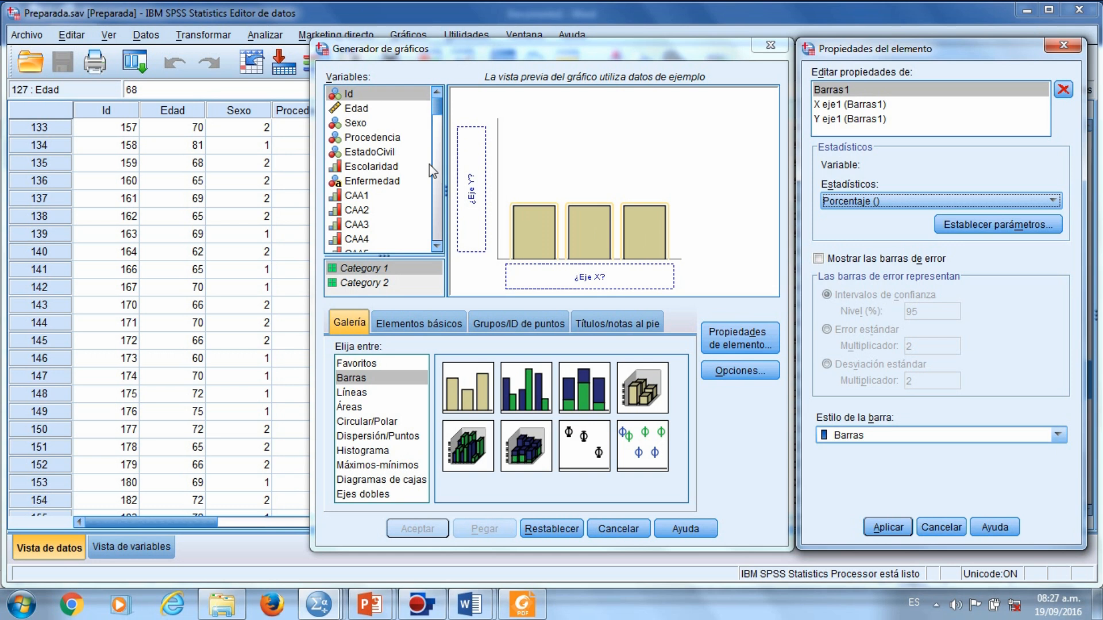
pyautogui.click(377, 138)
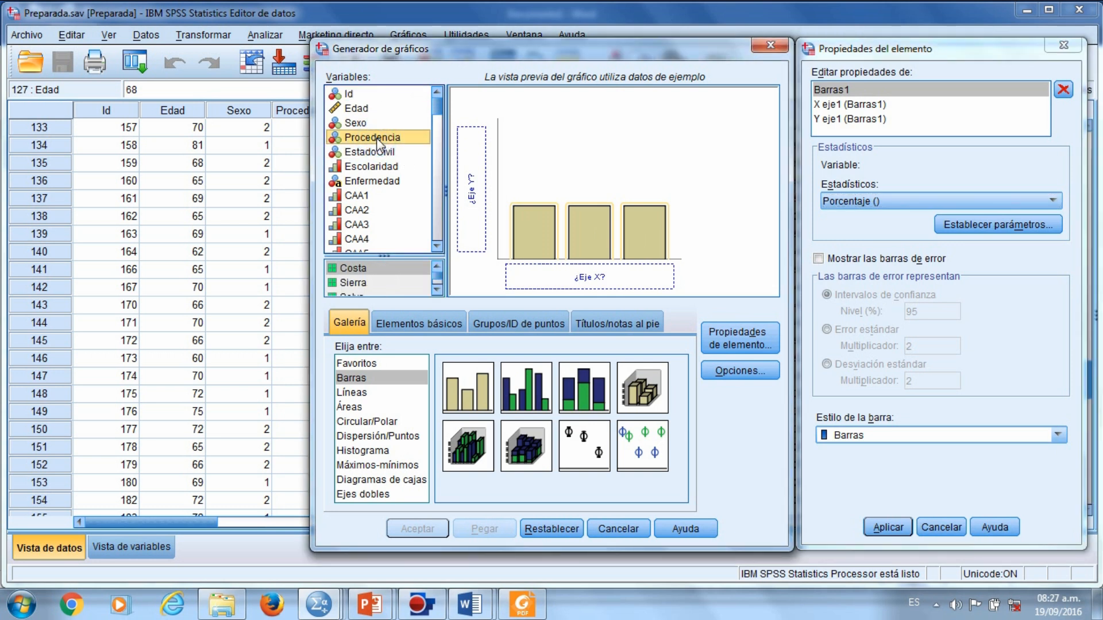
pyautogui.click(377, 138)
pyautogui.moveTo(377, 139); pyautogui.dragTo(558, 281)
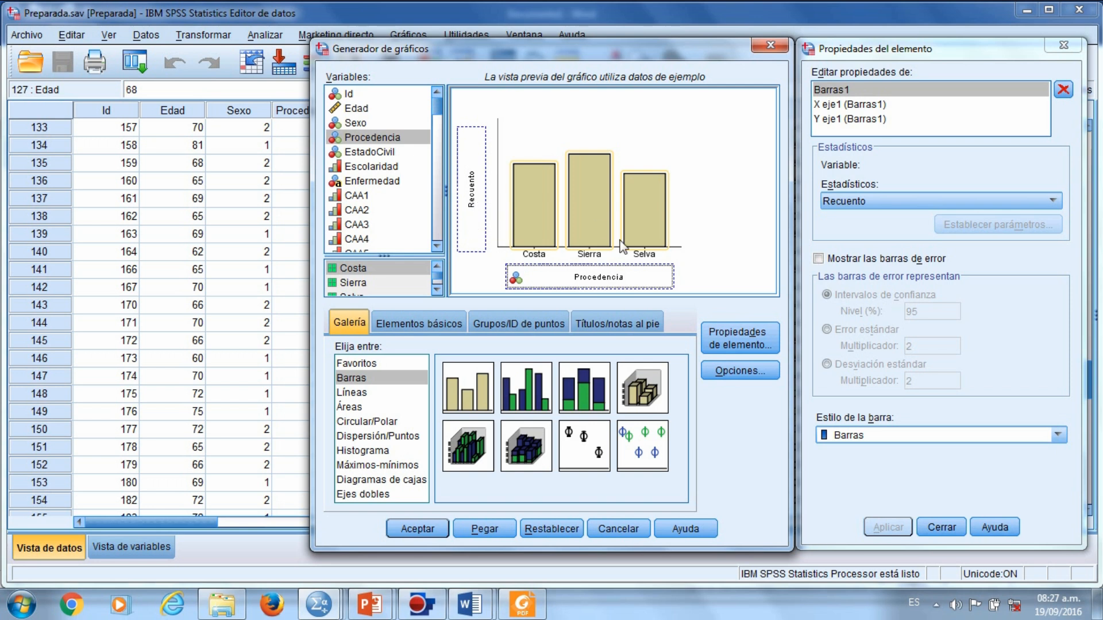
# Set the bar statistic to Porcentaje and apply it to the Procedencia bar chart
pyautogui.click(1055, 202)
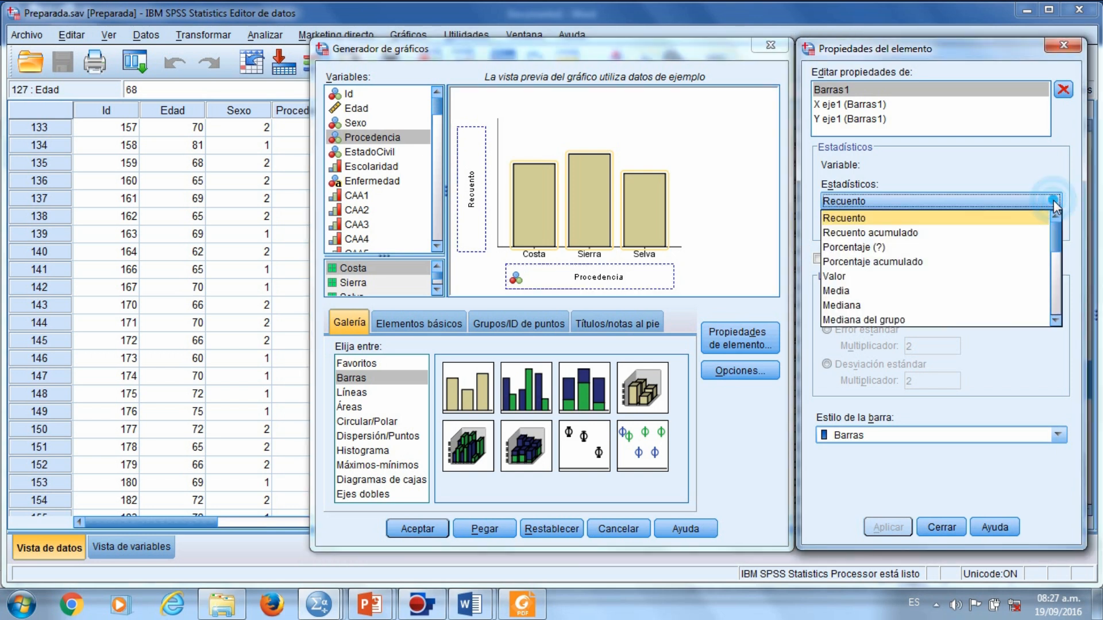
pyautogui.click(1027, 248)
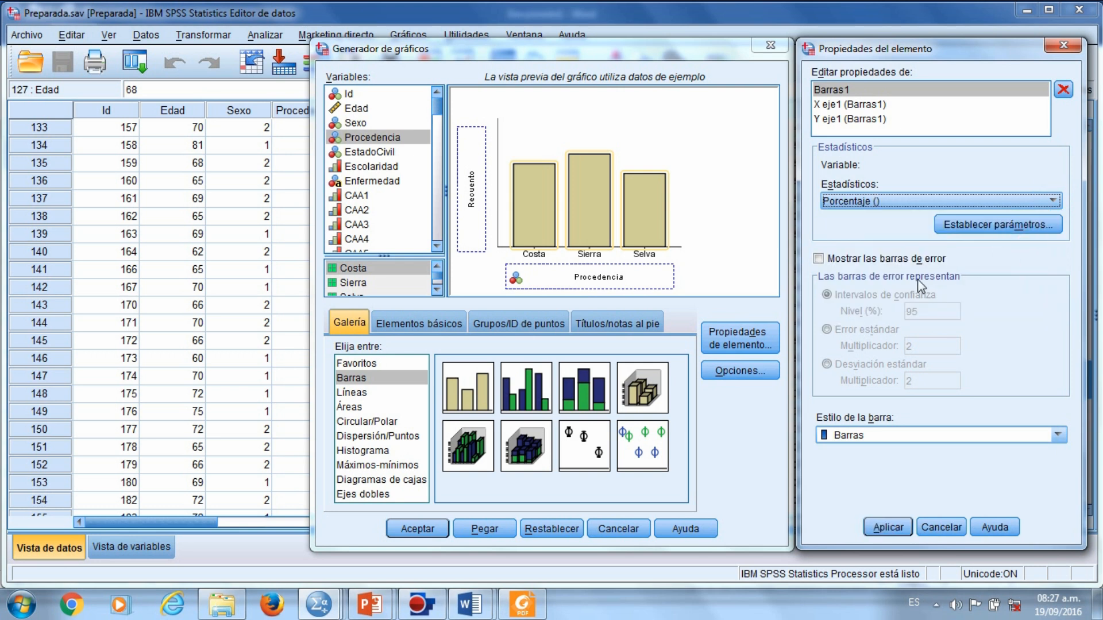
pyautogui.click(883, 527)
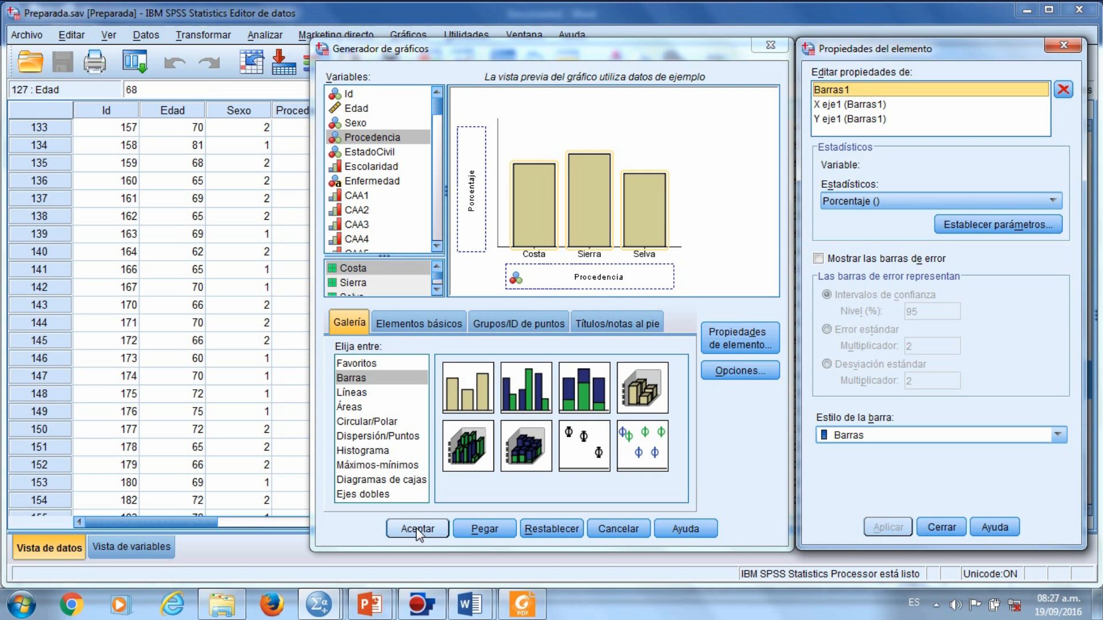
# Paste the Procedencia bar chart command into Sintaxis1.sps and run its GGRAPH block
pyautogui.click(477, 529)
pyautogui.moveTo(318, 604)
pyautogui.click(455, 529)
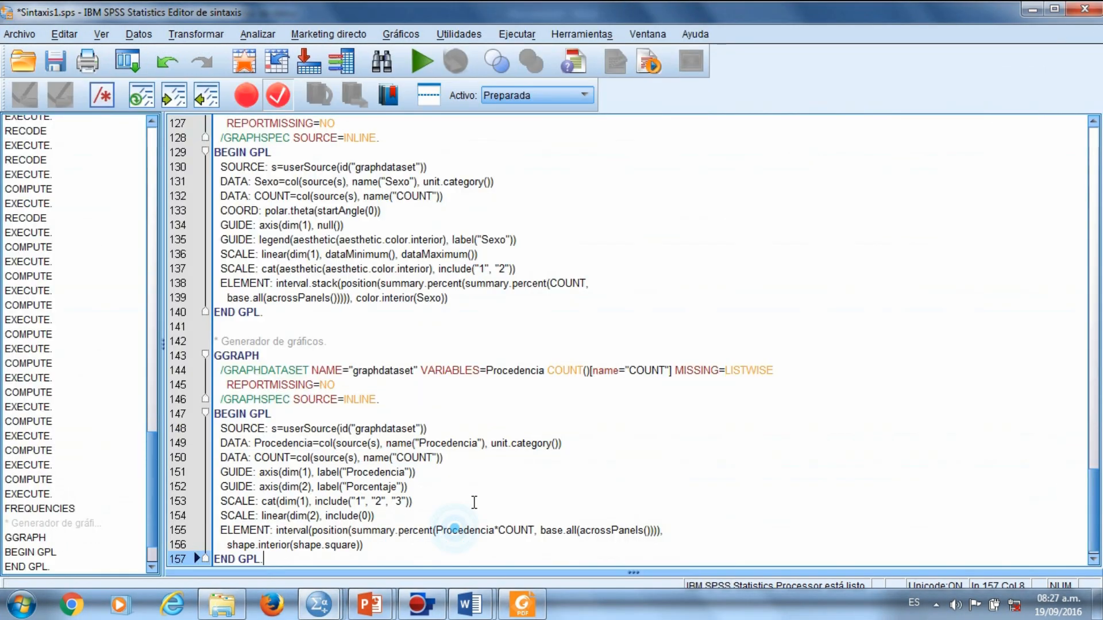
pyautogui.press('Return')
pyautogui.click(293, 557)
pyautogui.moveTo(293, 556); pyautogui.dragTo(186, 338)
pyautogui.click(418, 70)
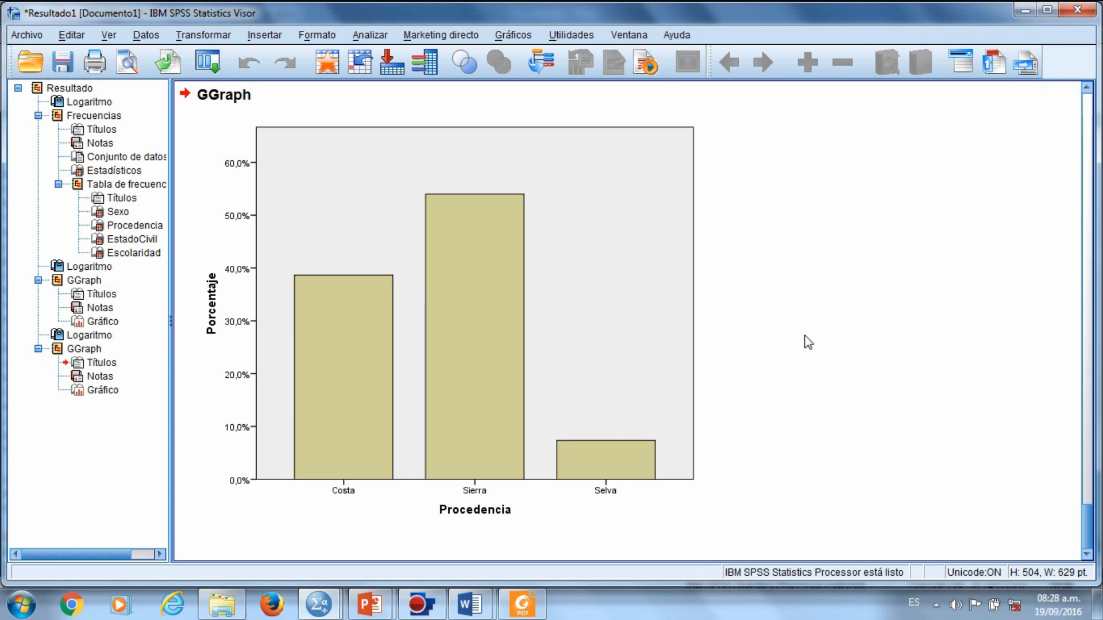
# Open the Procedencia bar chart in the chart editor and fill all its bars with blue
pyautogui.doubleClick(470, 346)
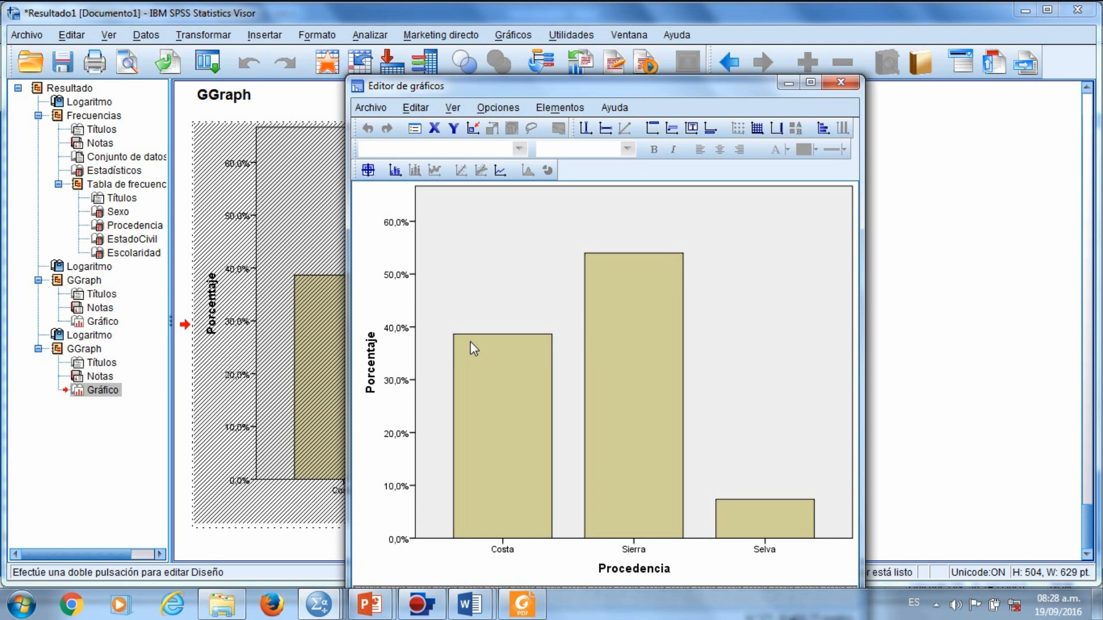
pyautogui.click(501, 410)
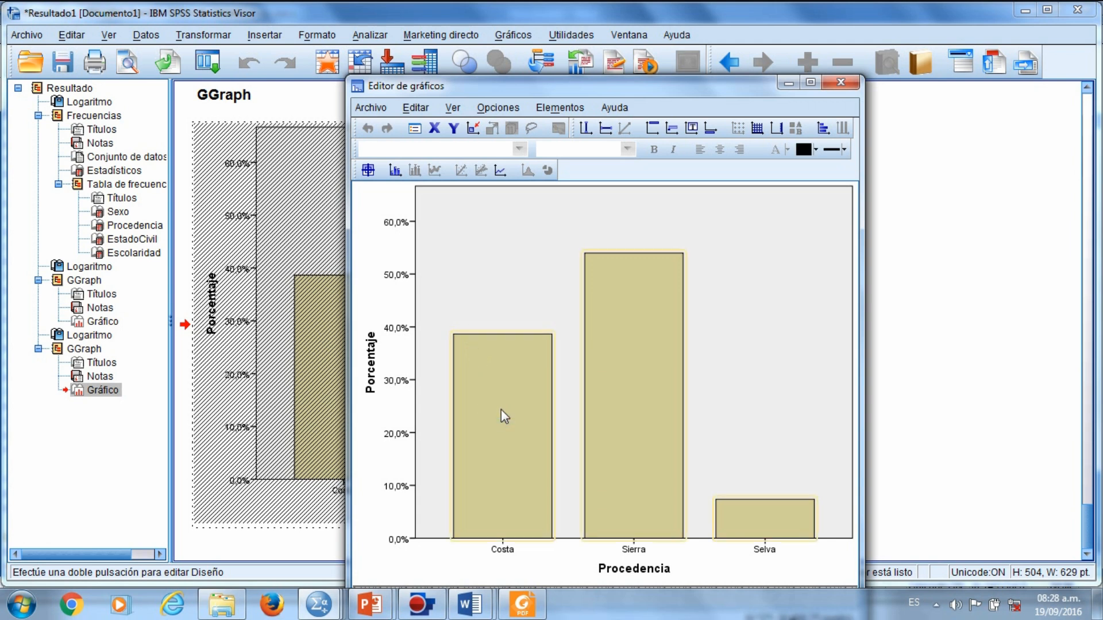
pyautogui.click(803, 150)
pyautogui.click(816, 149)
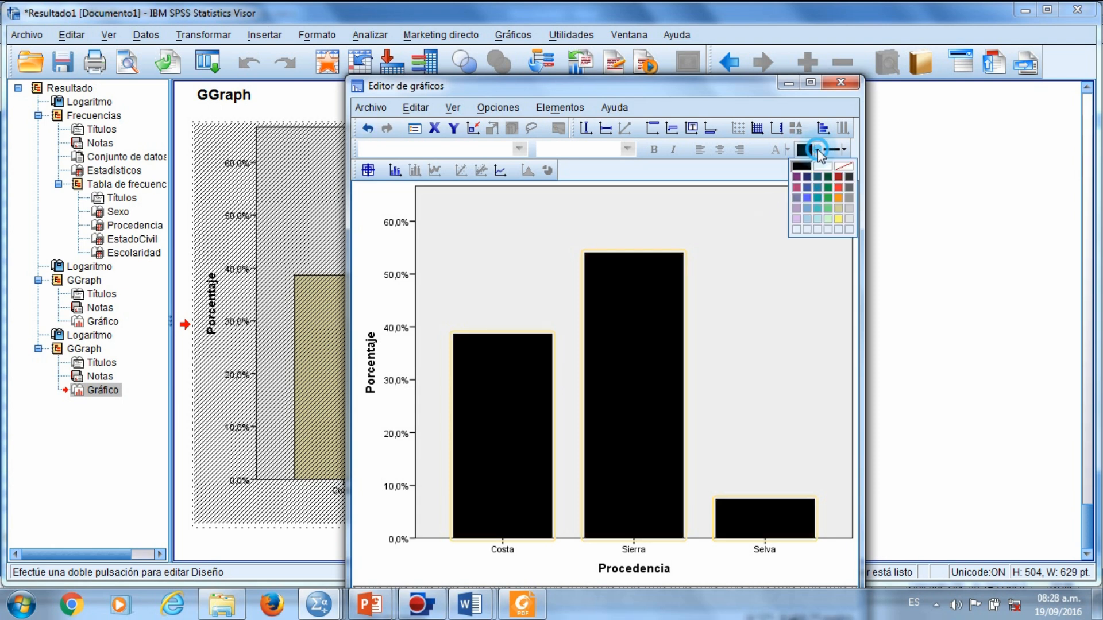
pyautogui.click(808, 198)
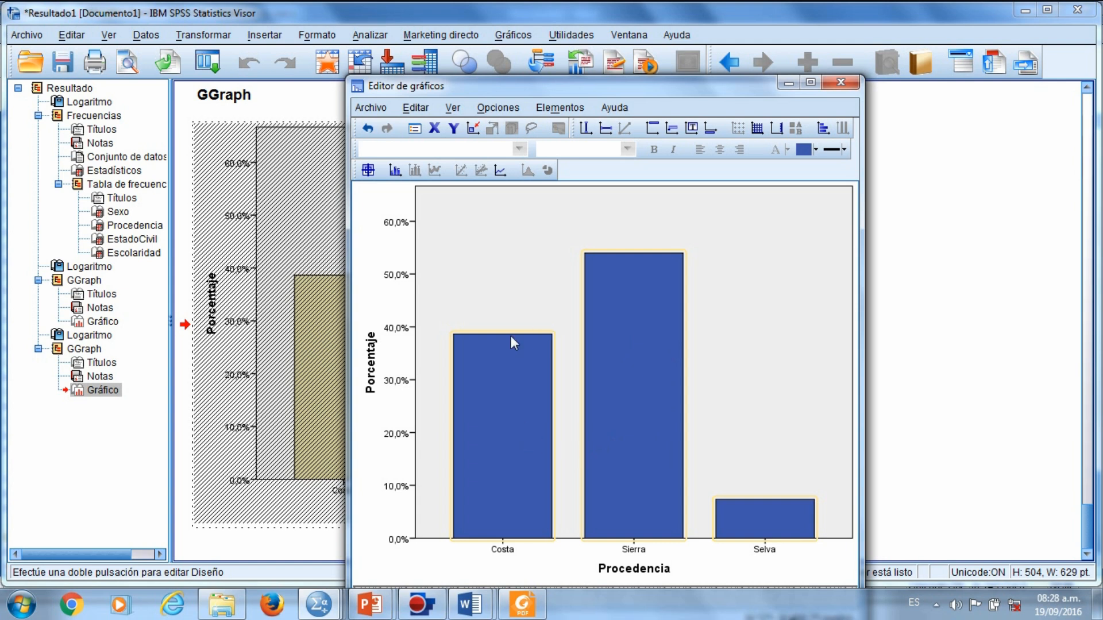
# Fill the Costa bar with green and the Selva bar with red
pyautogui.click(486, 415)
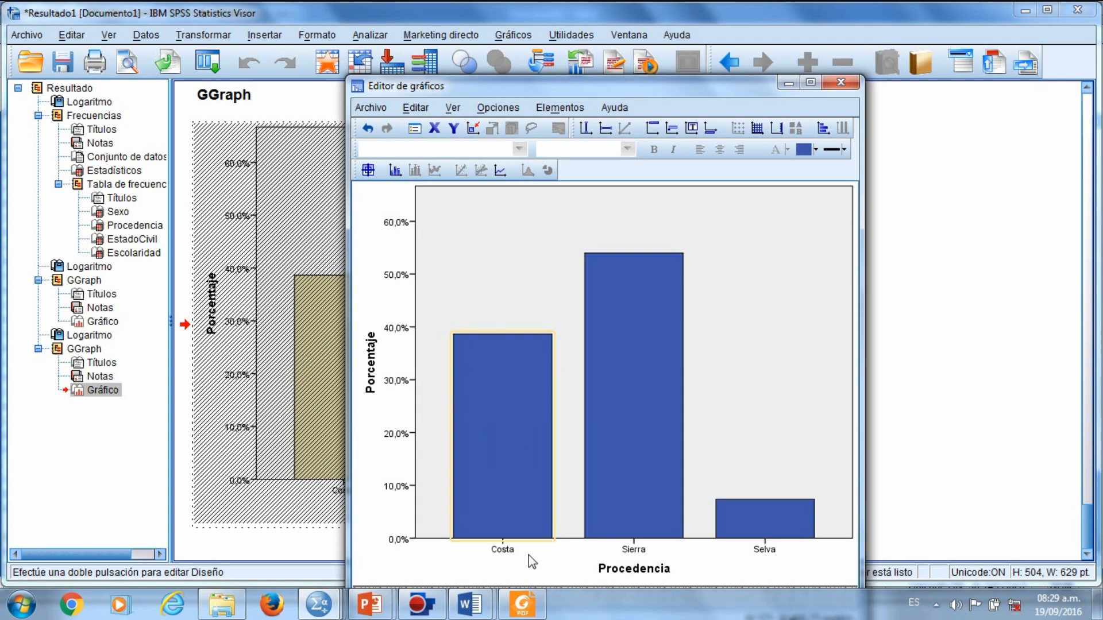
pyautogui.click(816, 150)
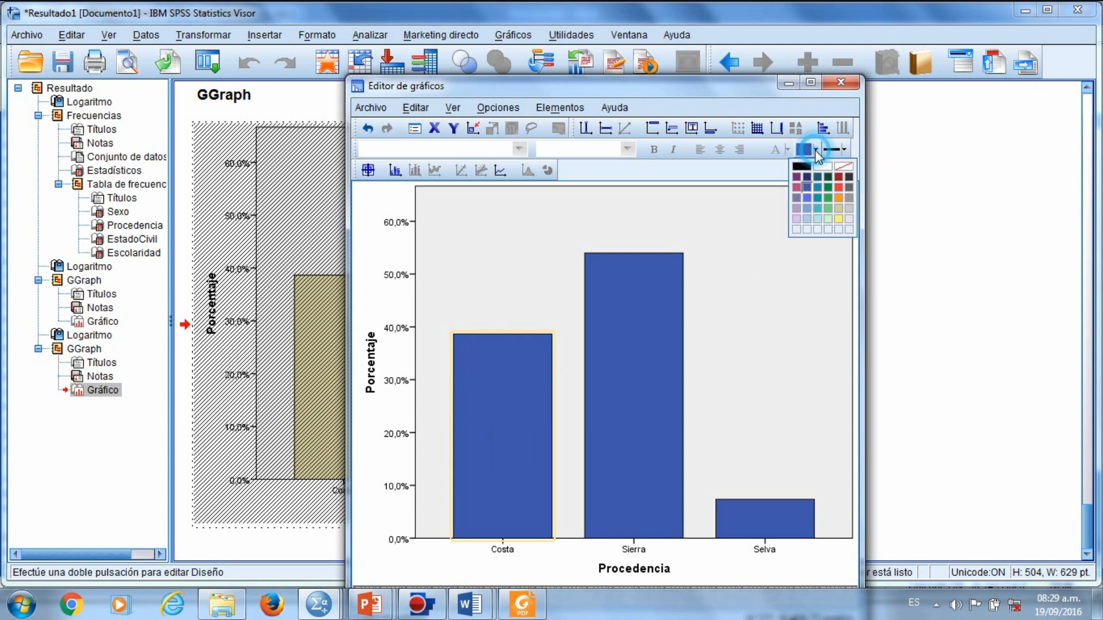
pyautogui.click(828, 196)
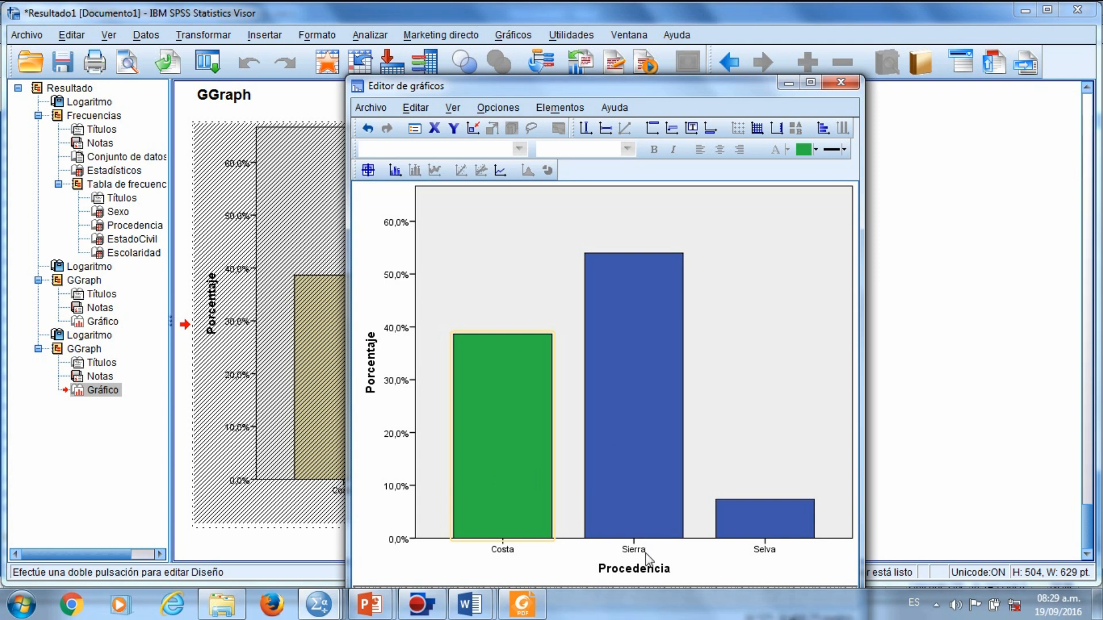
pyautogui.click(759, 519)
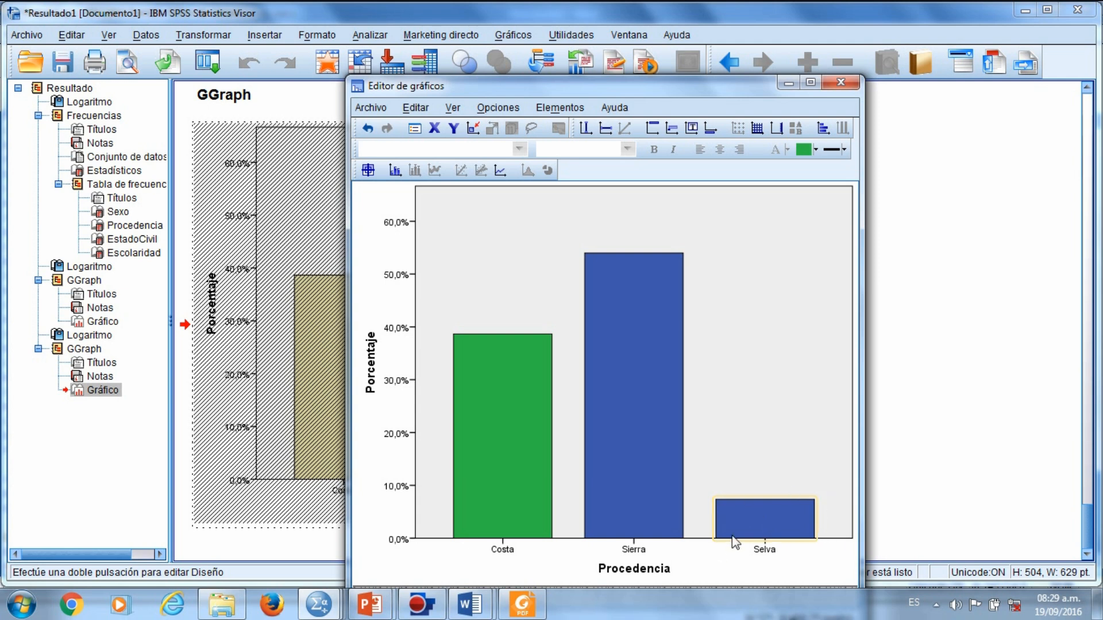
pyautogui.click(815, 150)
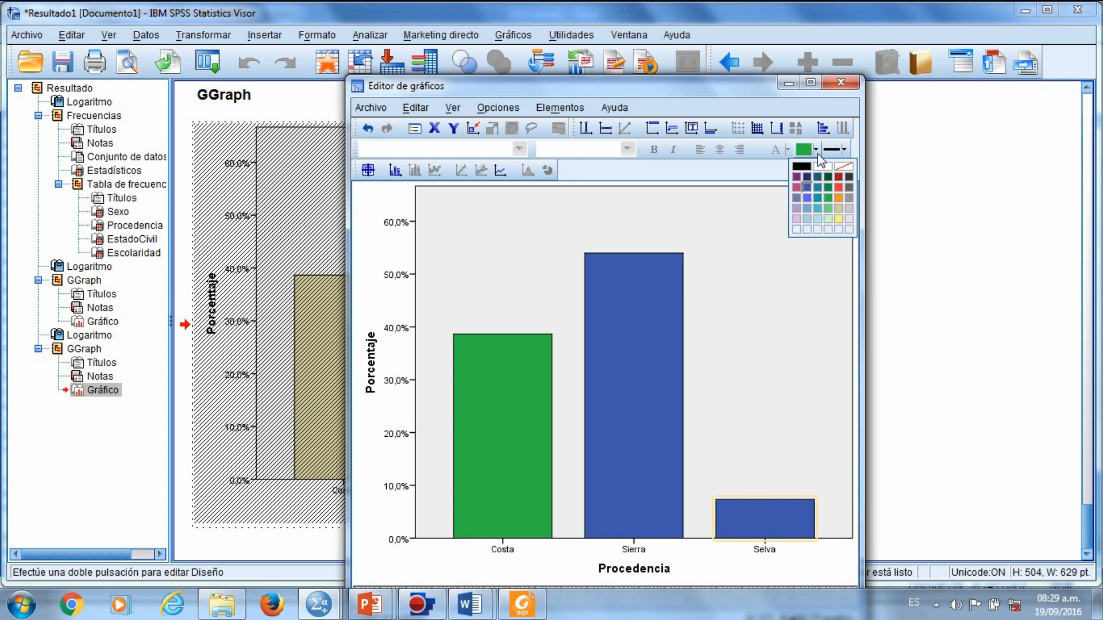
pyautogui.click(836, 186)
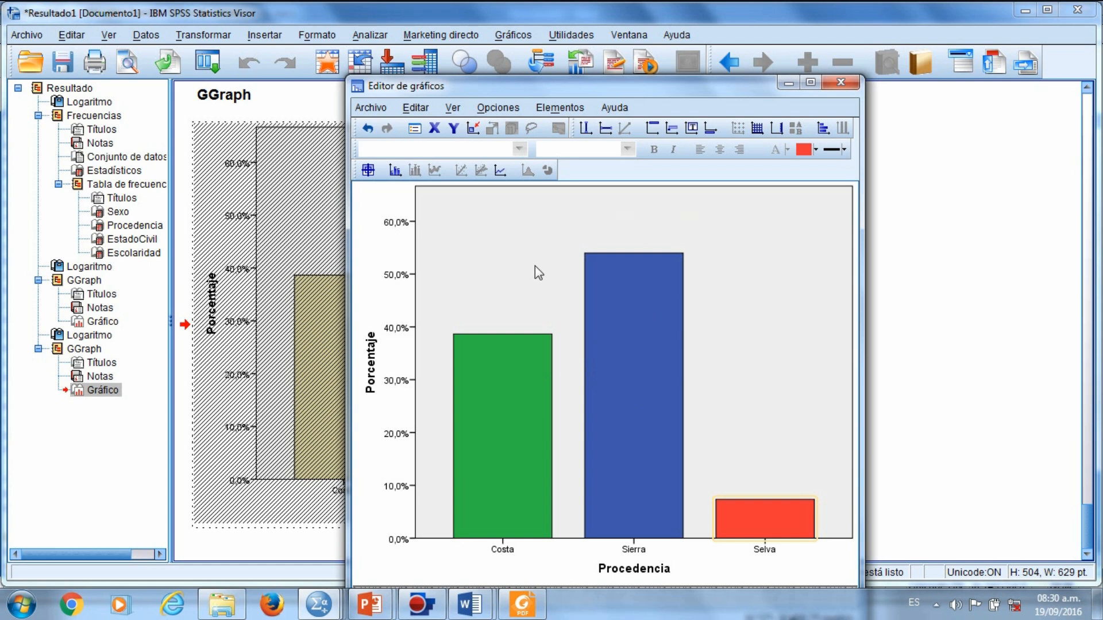
# Show percentage data labels on the Procedencia bars, then close the properties and the chart editor to update the output
pyautogui.click(362, 197)
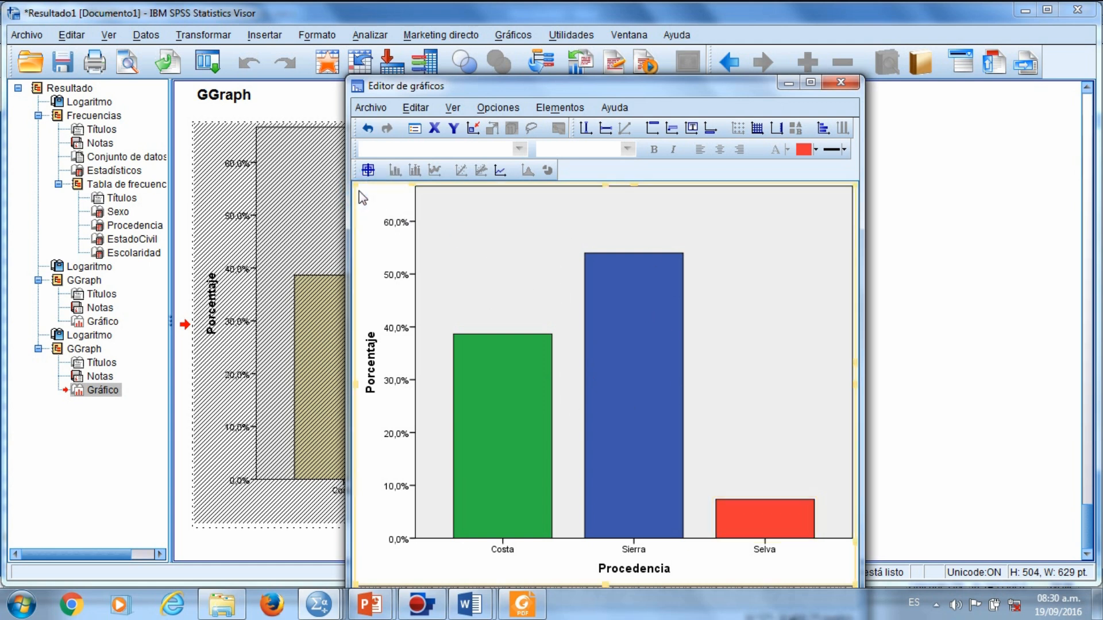
pyautogui.click(629, 325)
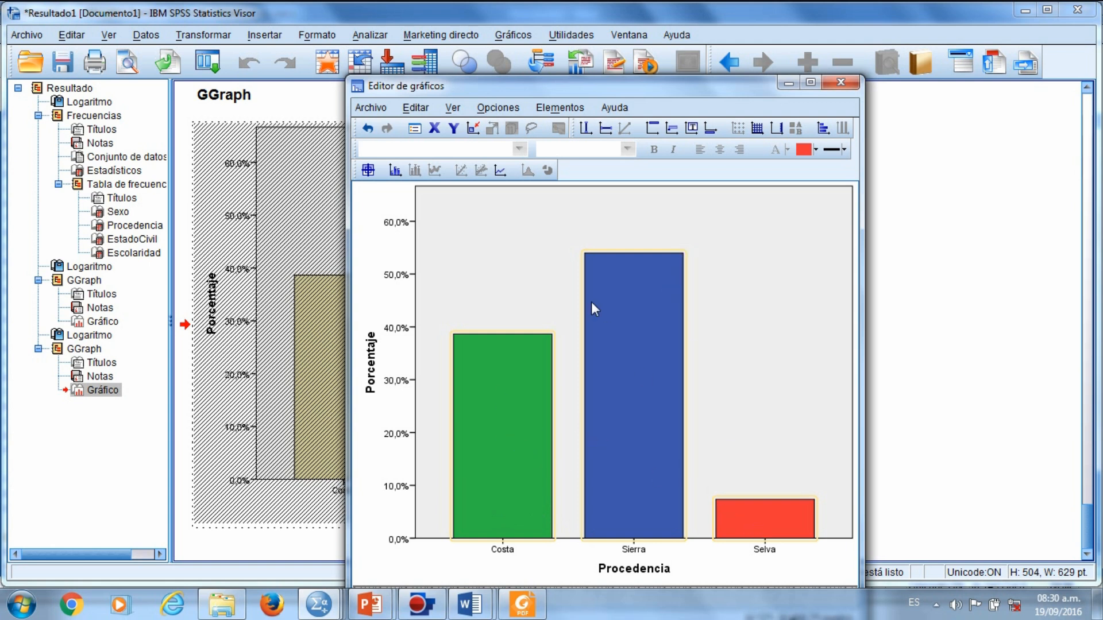
pyautogui.click(394, 177)
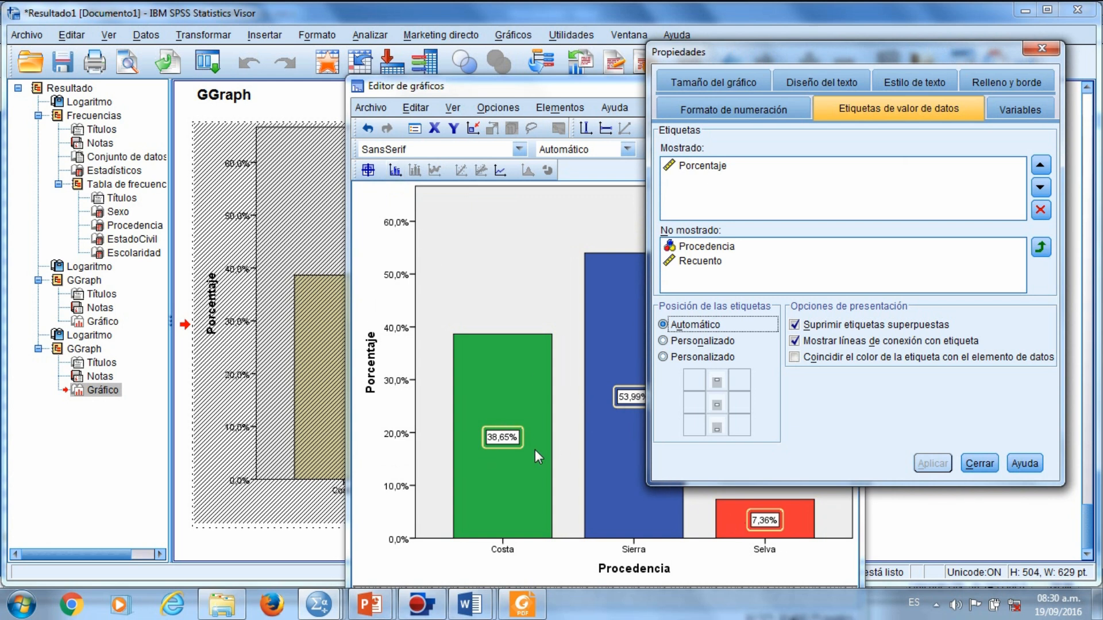
pyautogui.click(1043, 49)
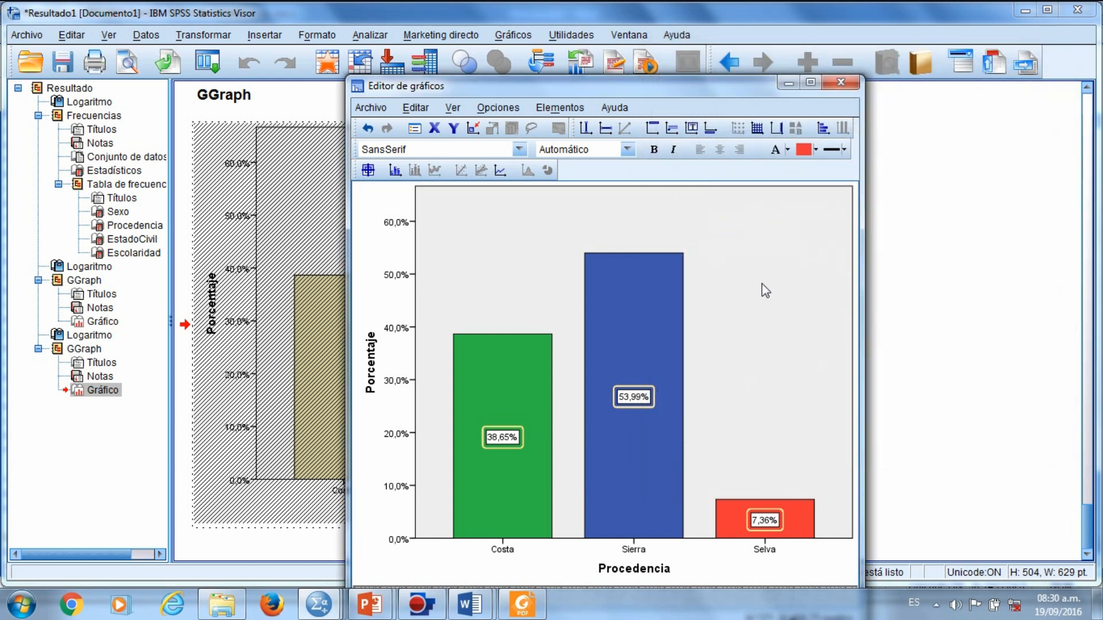
pyautogui.click(844, 85)
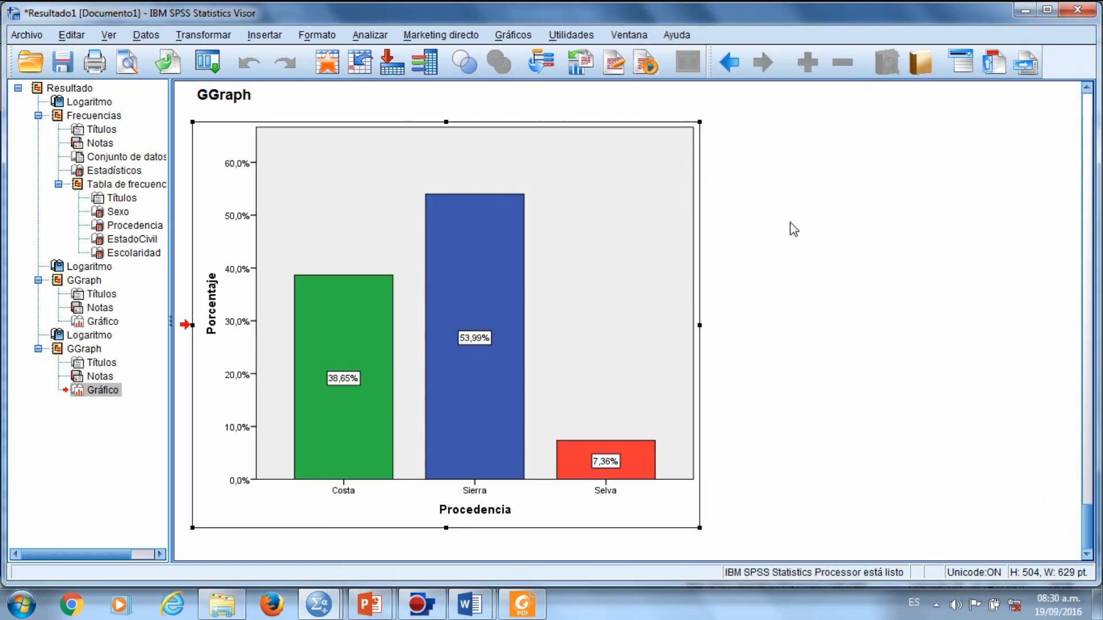
pyautogui.click(816, 432)
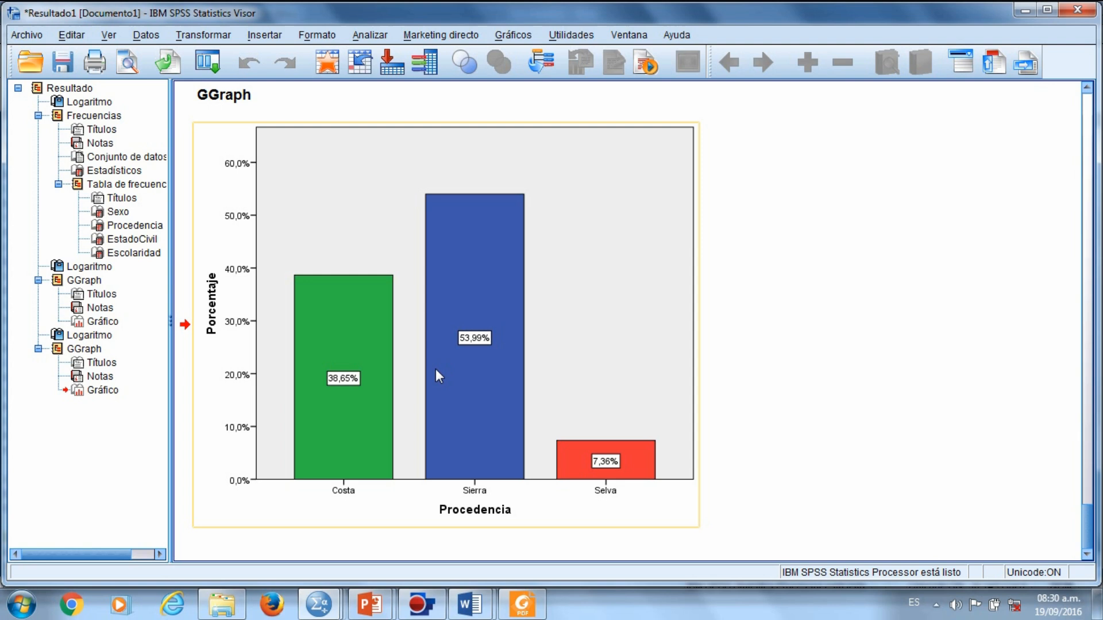
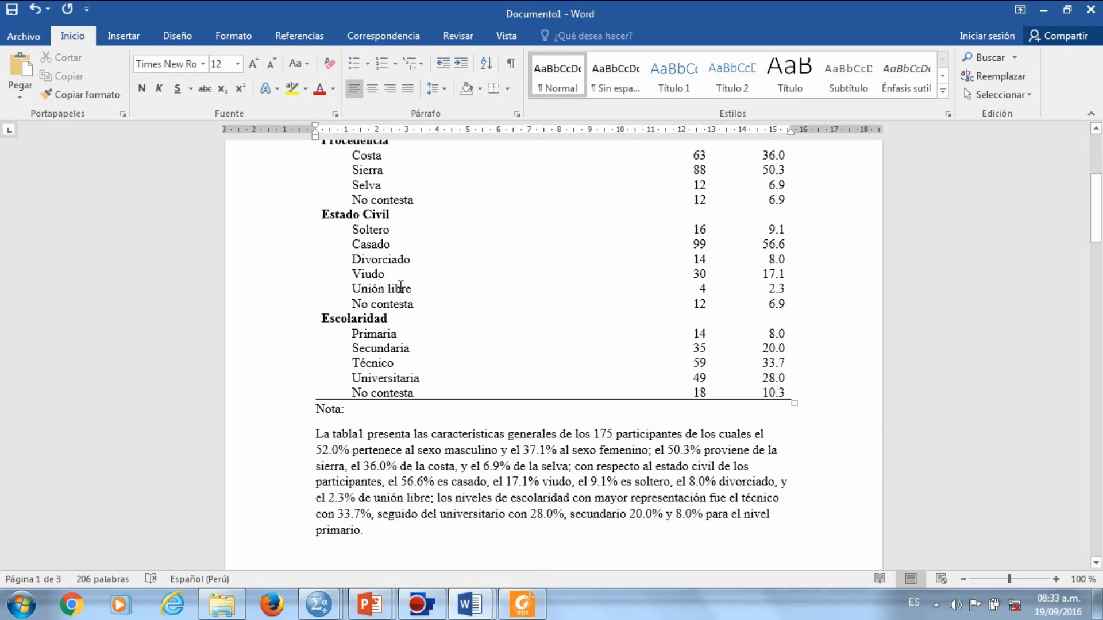
# Switch to Preparada.sav in SPSS, open the chart builder, reset its previous setup and place a simple bar chart on the canvas
pyautogui.click(319, 604)
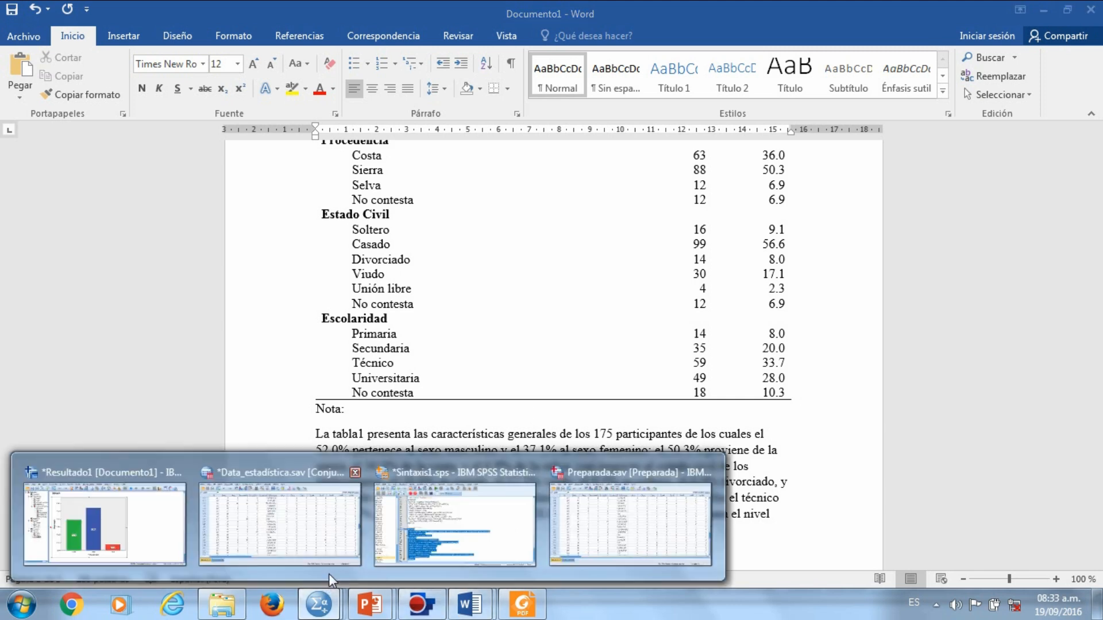
pyautogui.click(630, 524)
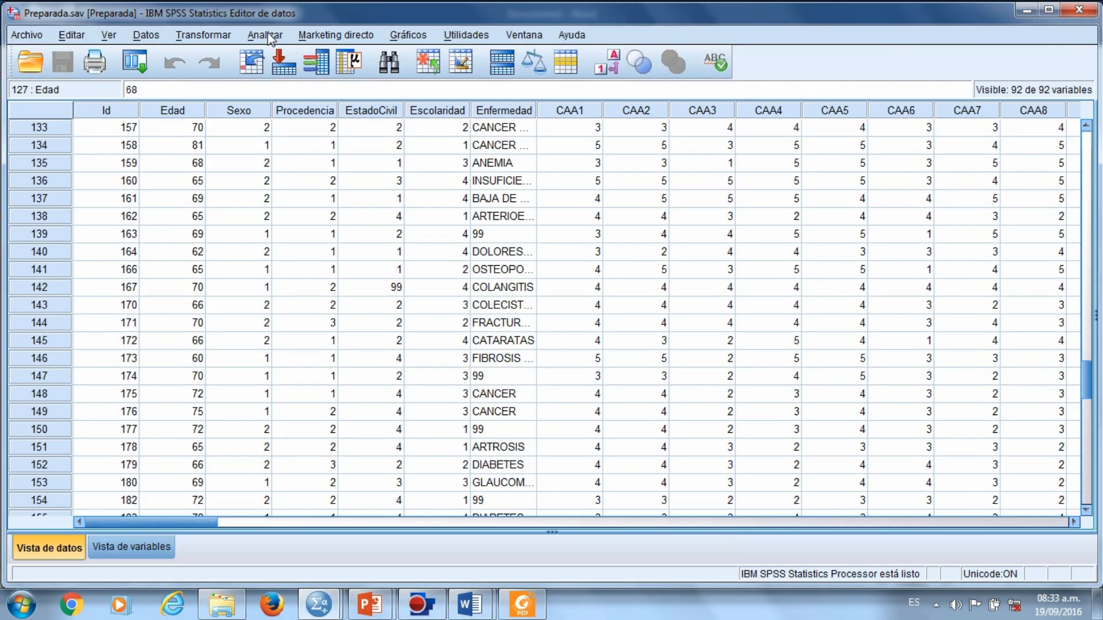
pyautogui.click(265, 35)
pyautogui.moveTo(413, 40)
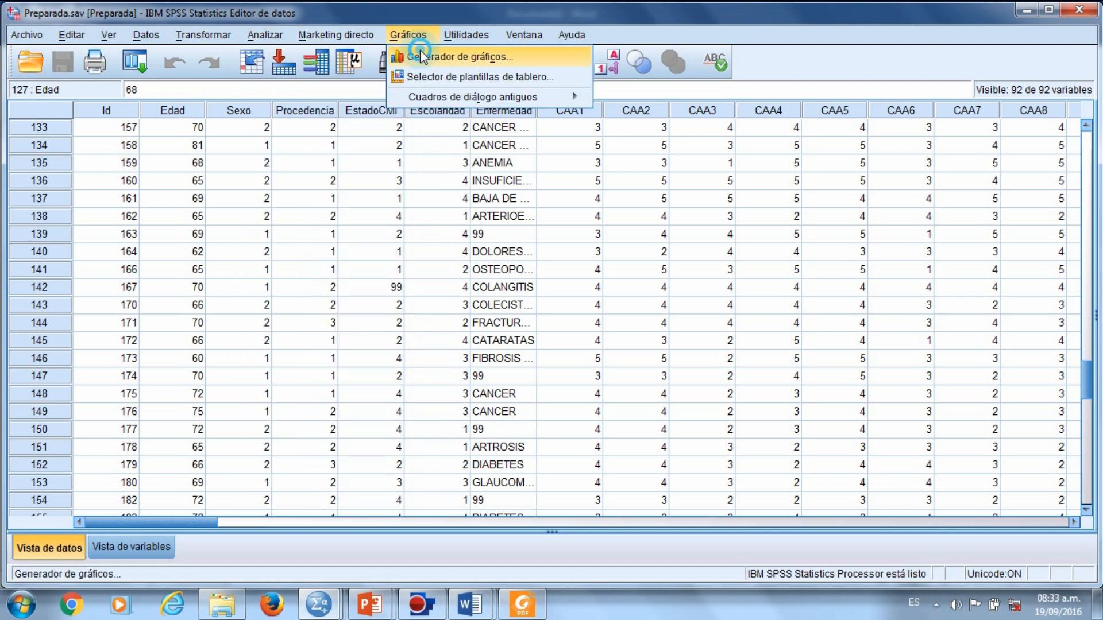
pyautogui.click(422, 56)
pyautogui.click(470, 386)
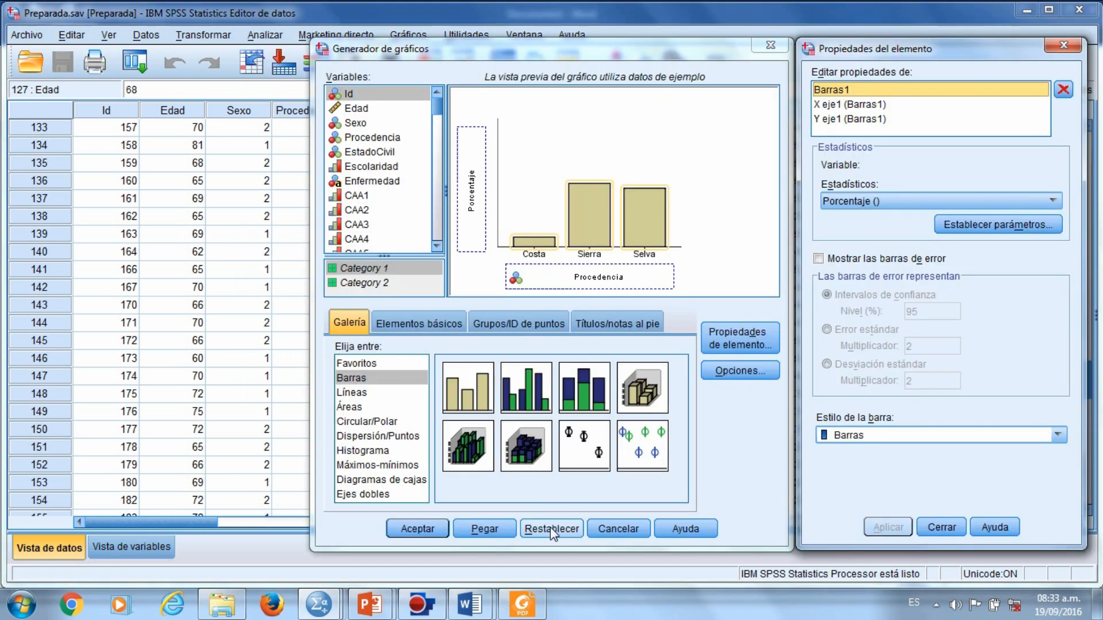
pyautogui.click(551, 530)
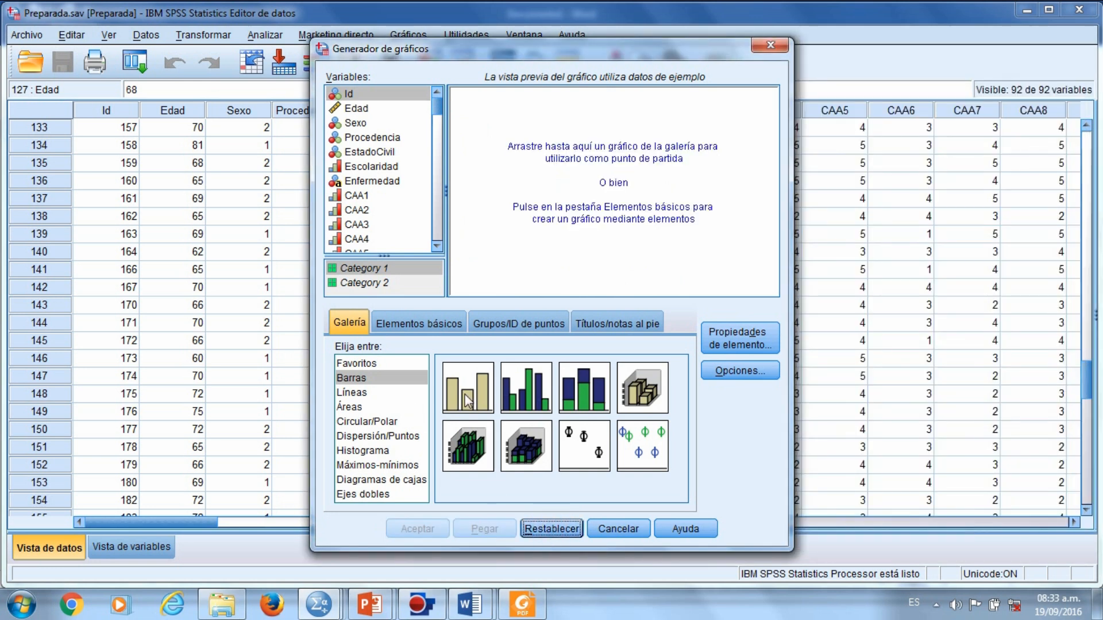
pyautogui.doubleClick(466, 401)
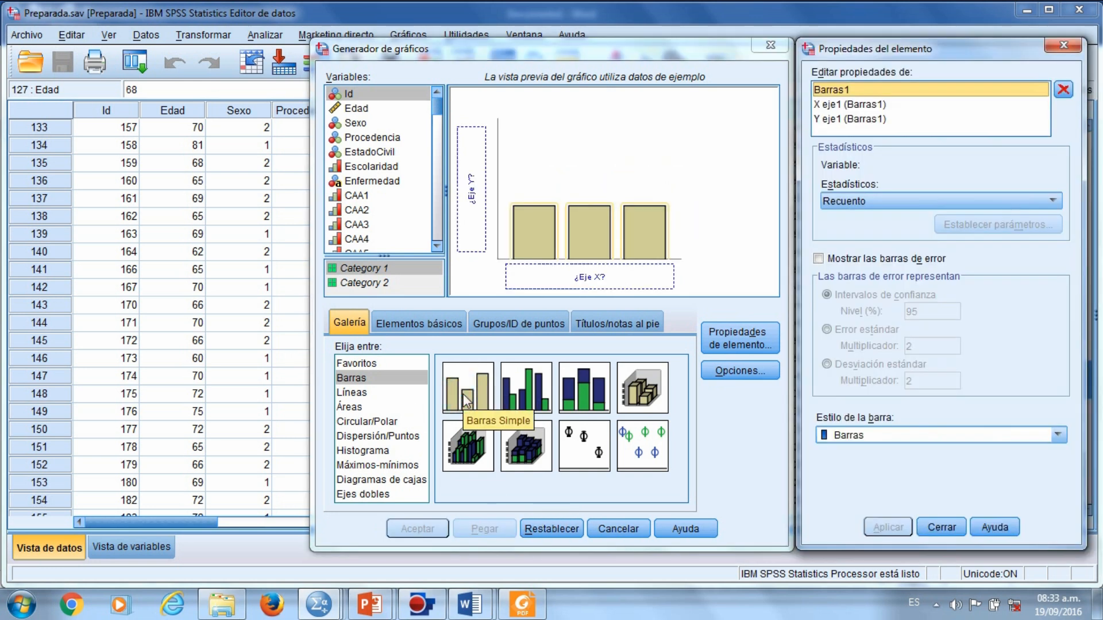
pyautogui.click(539, 533)
pyautogui.moveTo(467, 388); pyautogui.dragTo(569, 215)
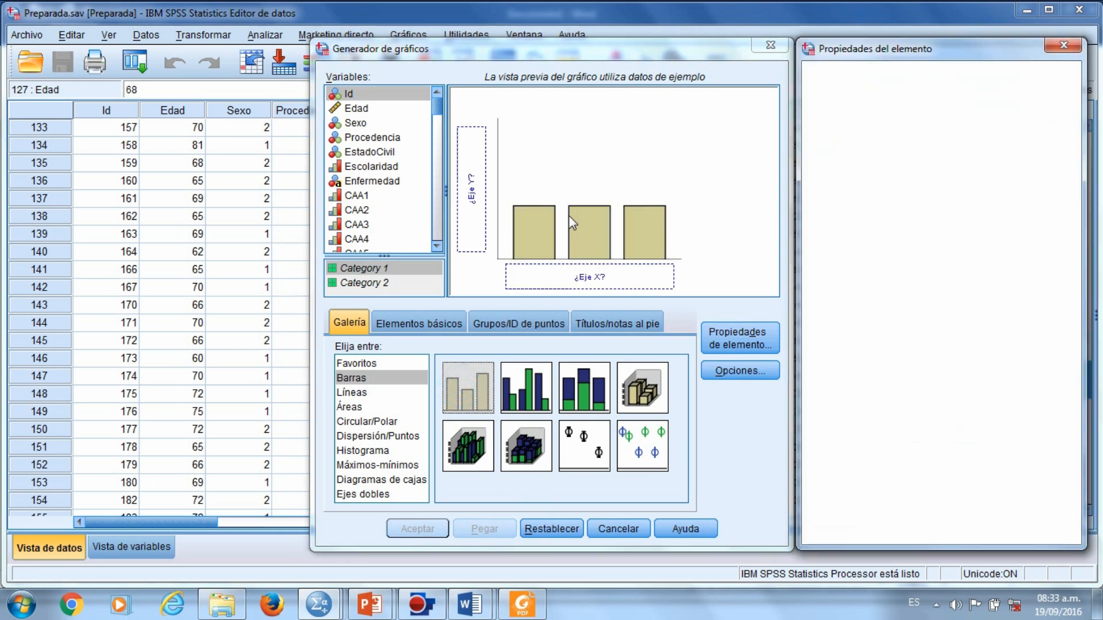
# Assign EstadoCivil to the chart's X axis and apply Porcentaje as the bar statistic
pyautogui.click(374, 153)
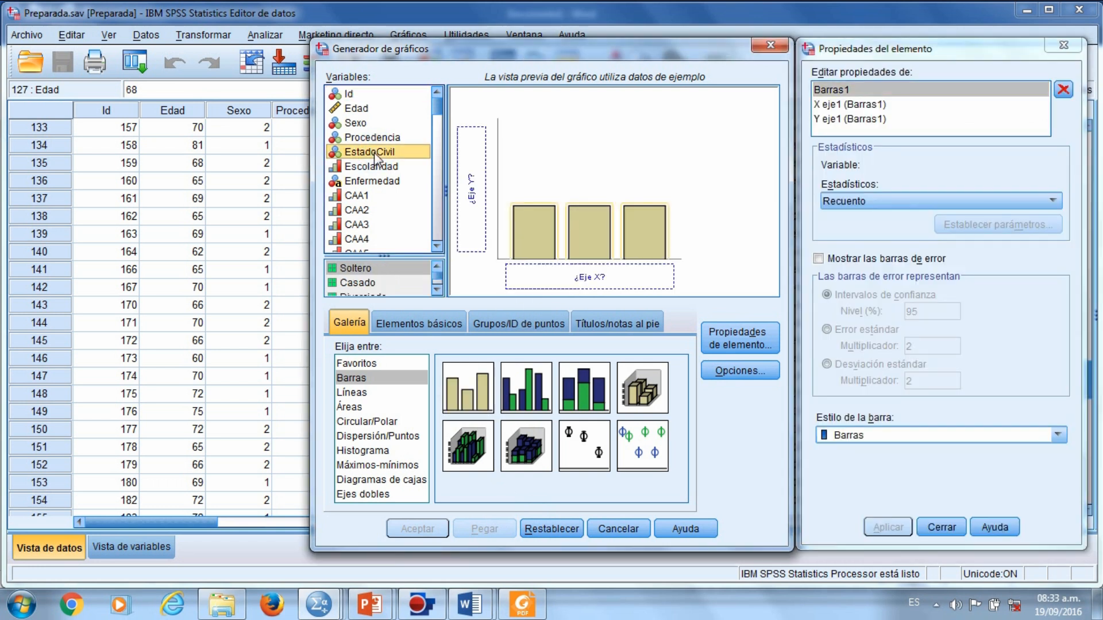
pyautogui.moveTo(374, 153); pyautogui.dragTo(568, 282)
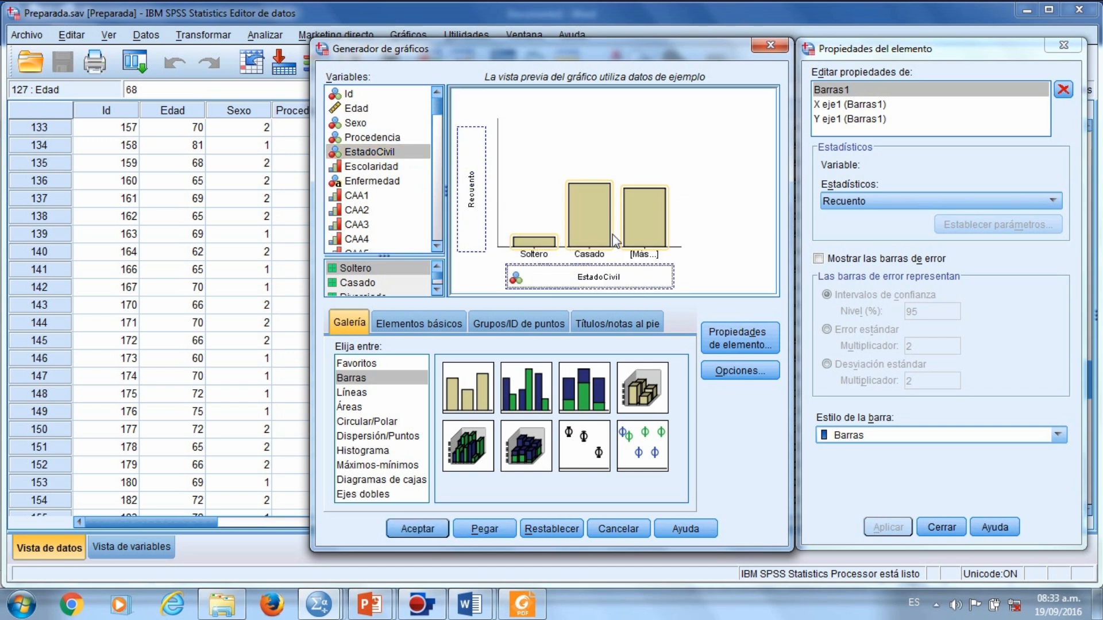
pyautogui.click(1055, 201)
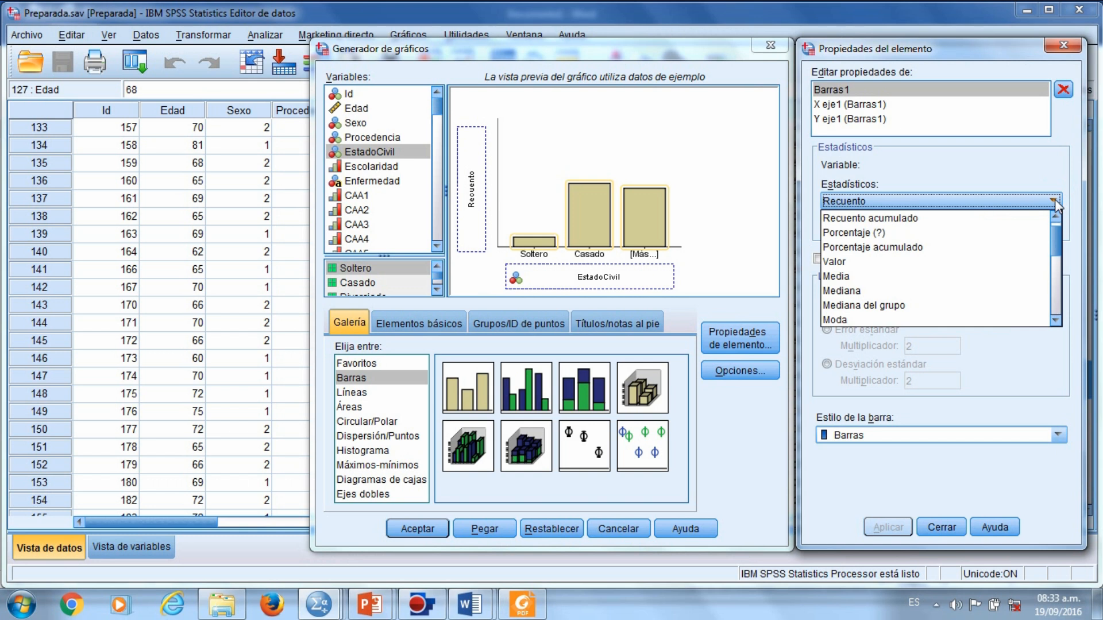
pyautogui.click(1011, 233)
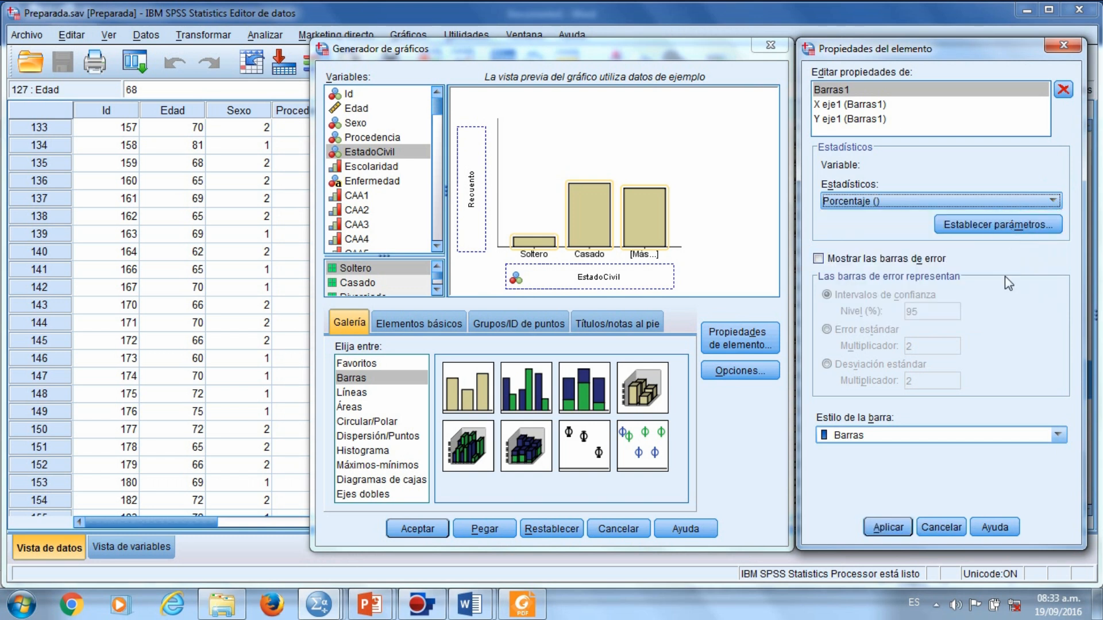
pyautogui.click(897, 527)
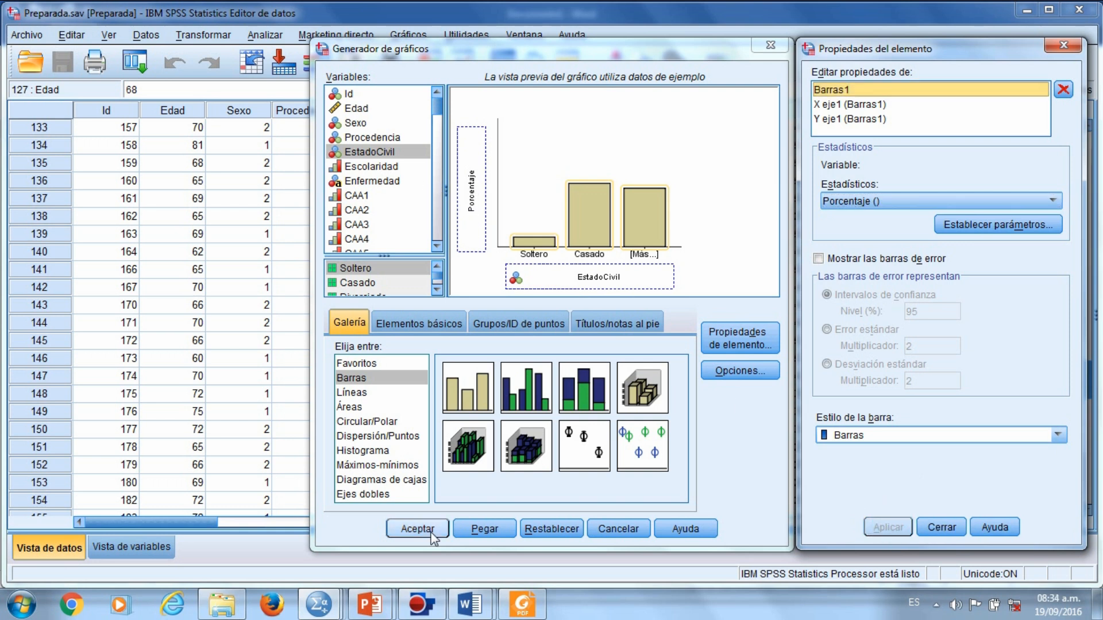
# Paste the EstadoCivil bar chart command into Sintaxis1.sps and run its GGRAPH block
pyautogui.click(474, 529)
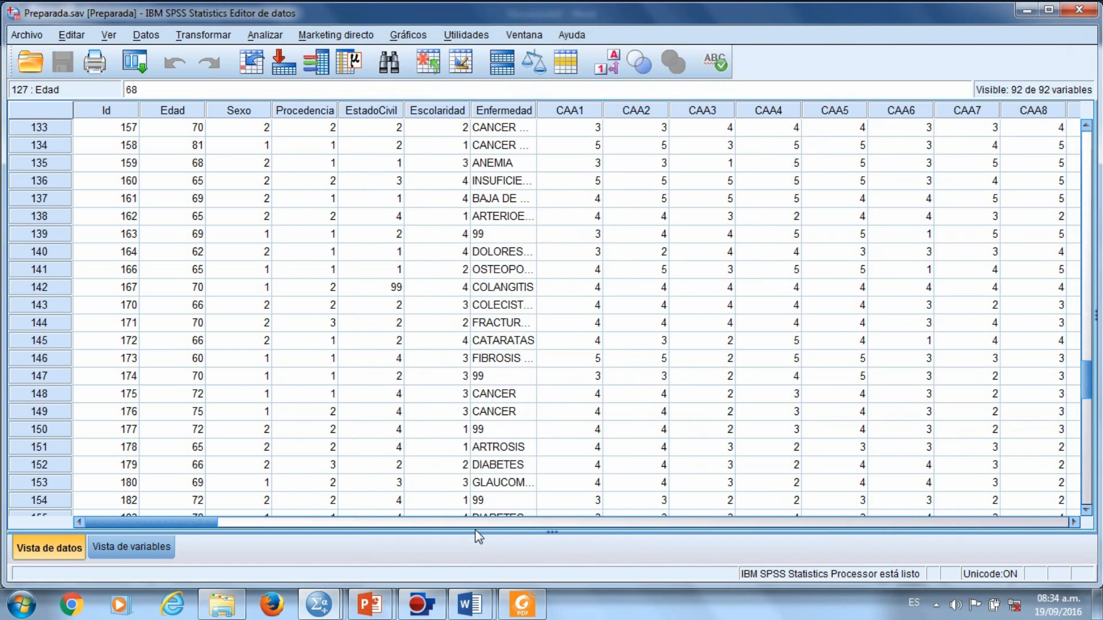
pyautogui.moveTo(319, 603)
pyautogui.click(415, 539)
pyautogui.moveTo(328, 551); pyautogui.dragTo(176, 345)
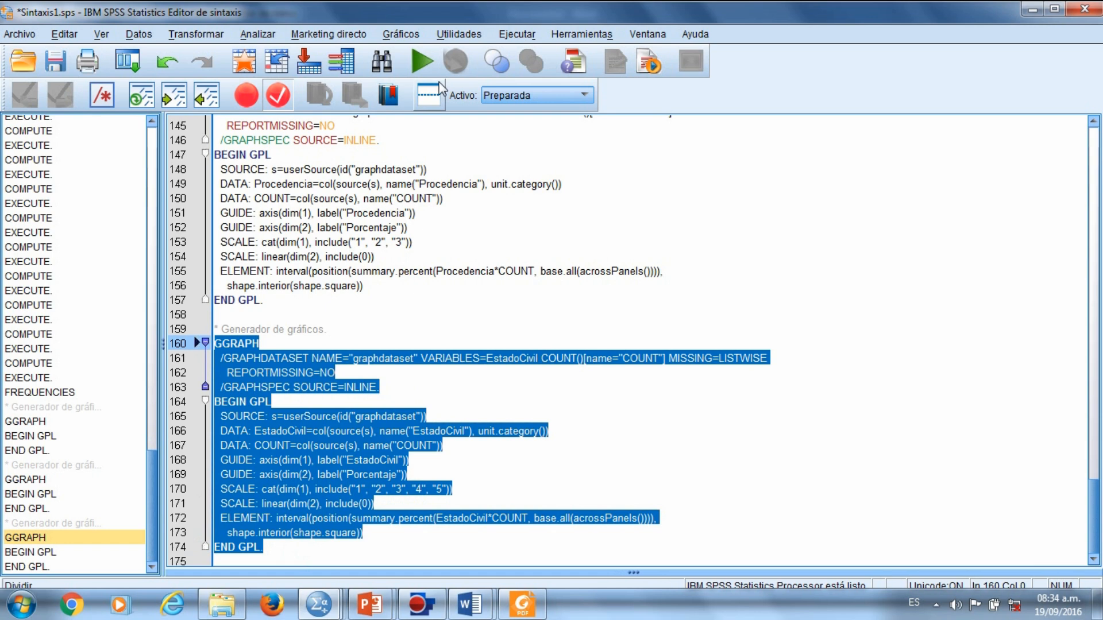
pyautogui.click(433, 61)
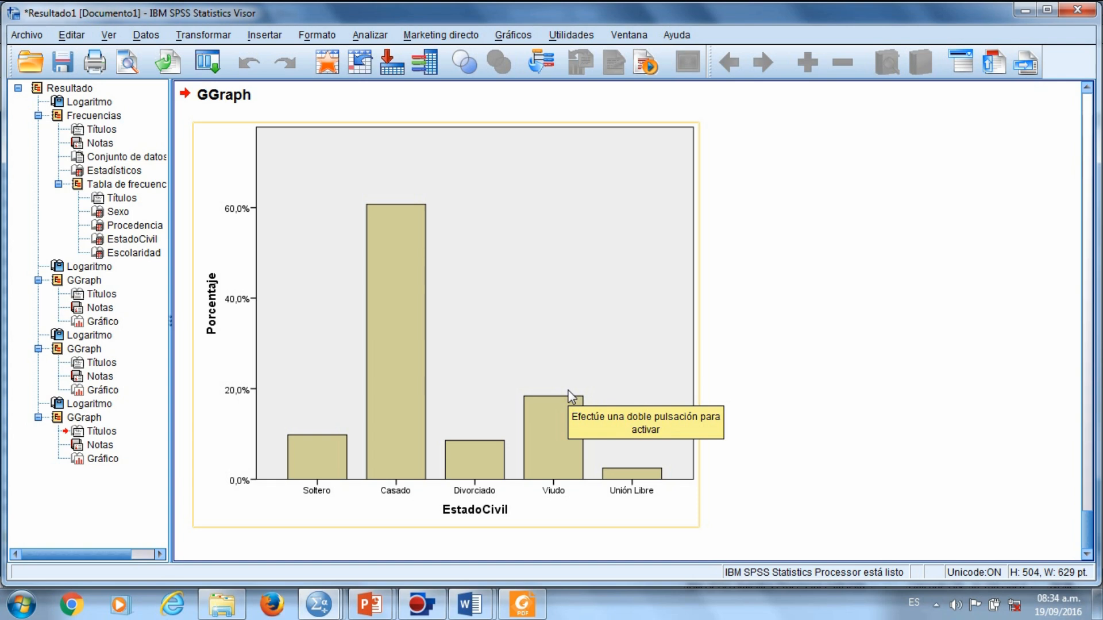
# Open the EstadoCivil bar chart in the chart editor and fill all its bars with blue
pyautogui.doubleClick(400, 322)
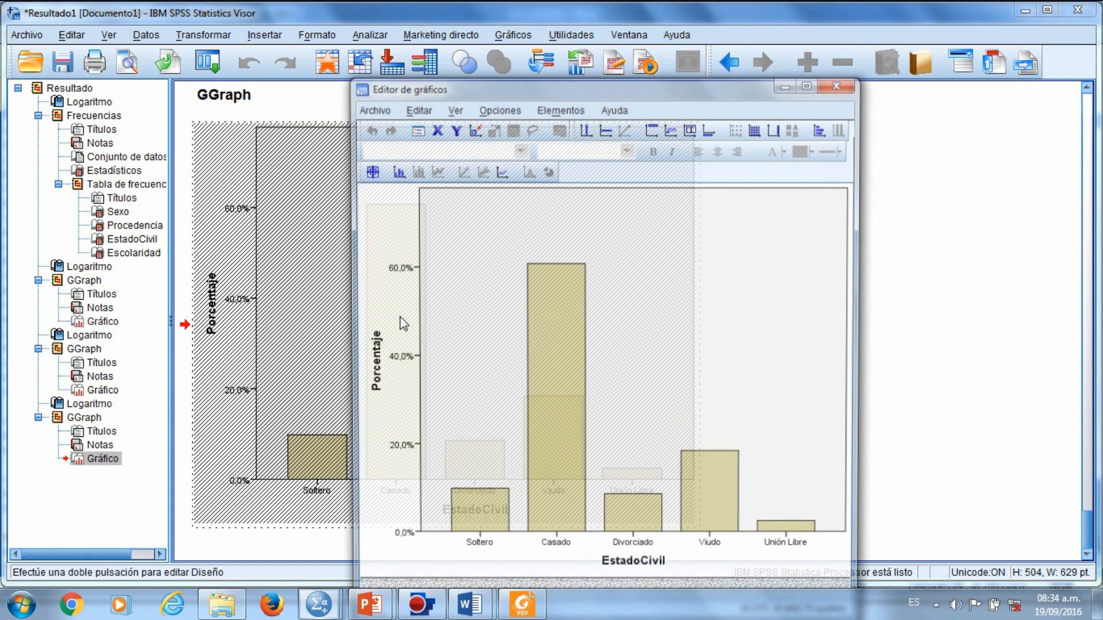
pyautogui.click(546, 391)
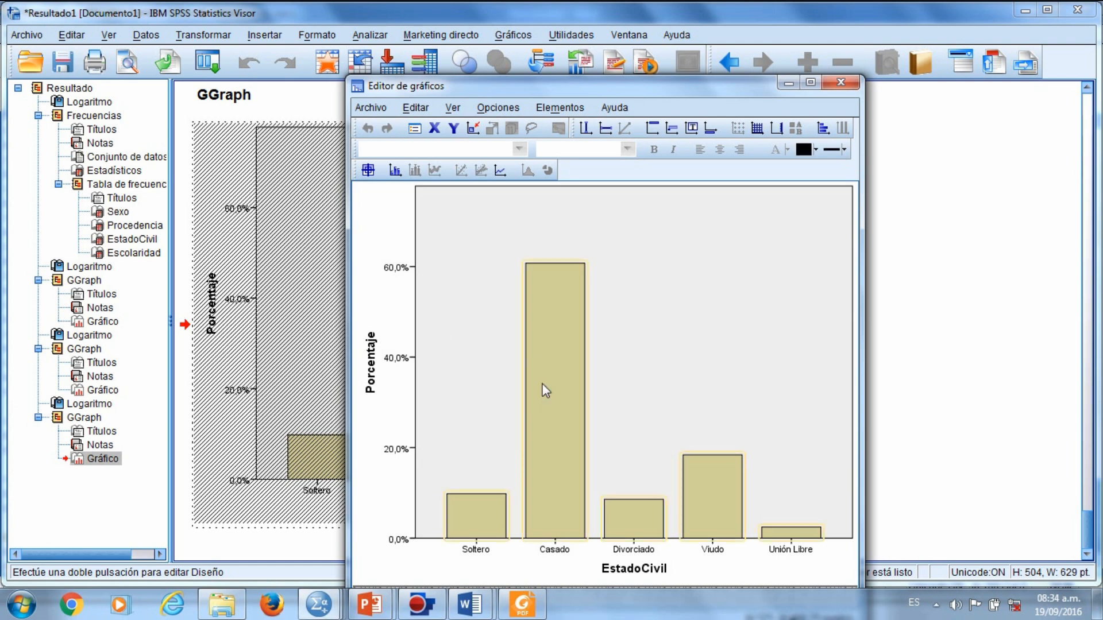
pyautogui.click(816, 150)
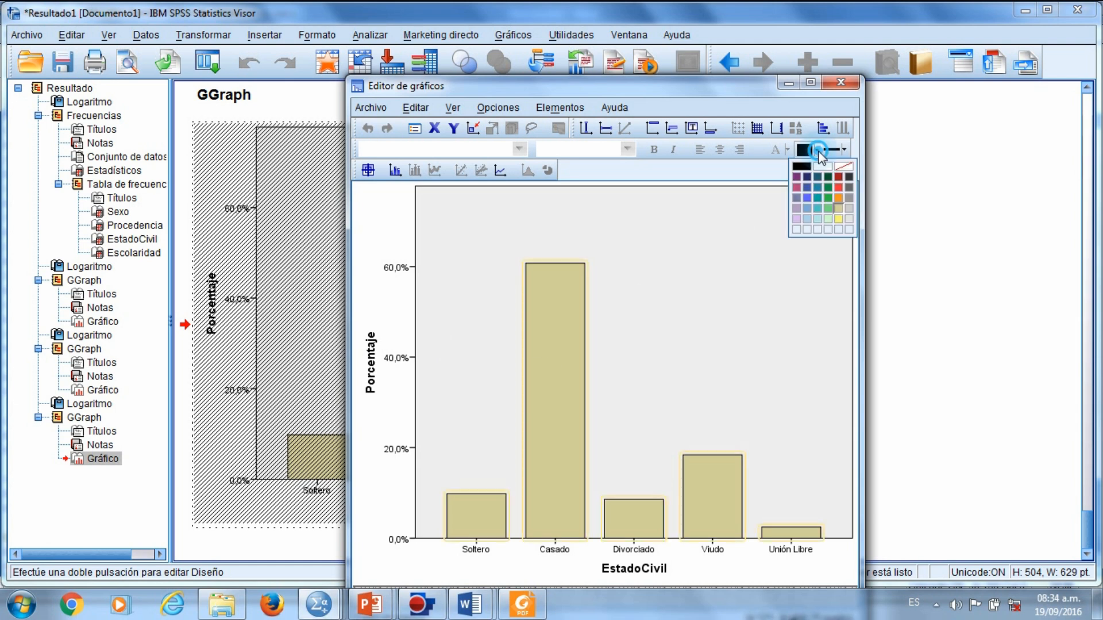
pyautogui.click(808, 188)
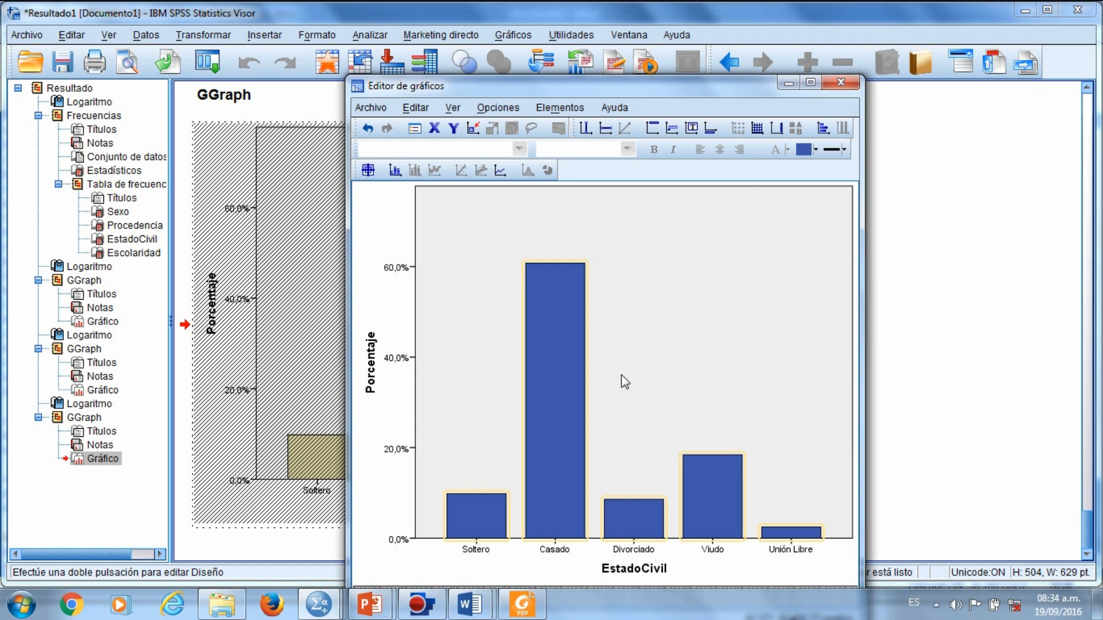
# Transpose the EstadoCivil chart to horizontal bars and show percentage data labels, then close the properties and the chart editor
pyautogui.click(823, 130)
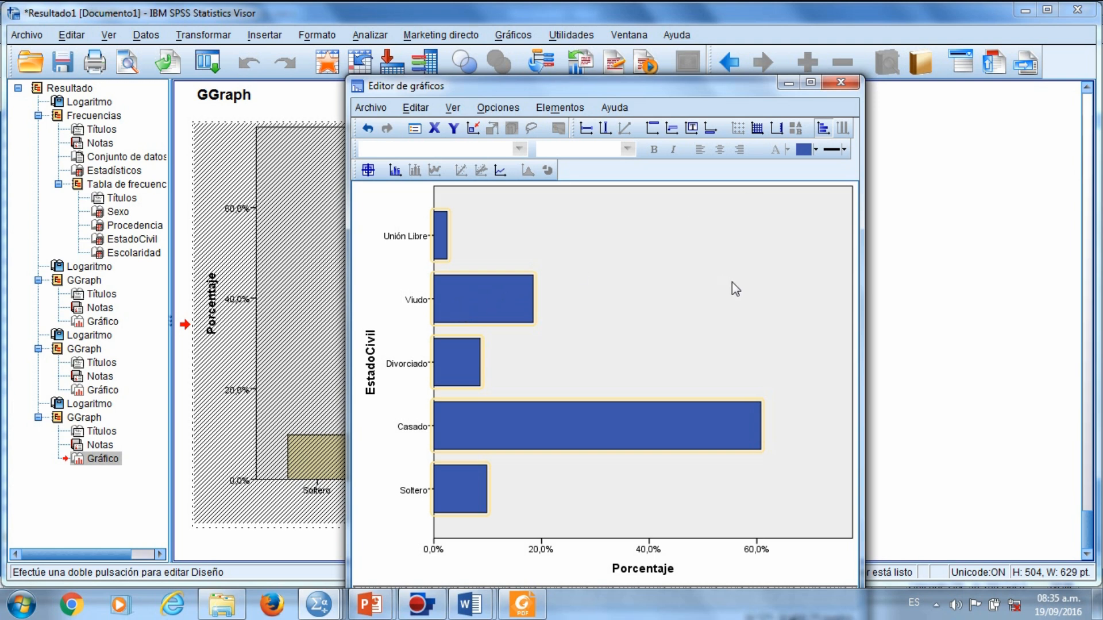
pyautogui.click(396, 175)
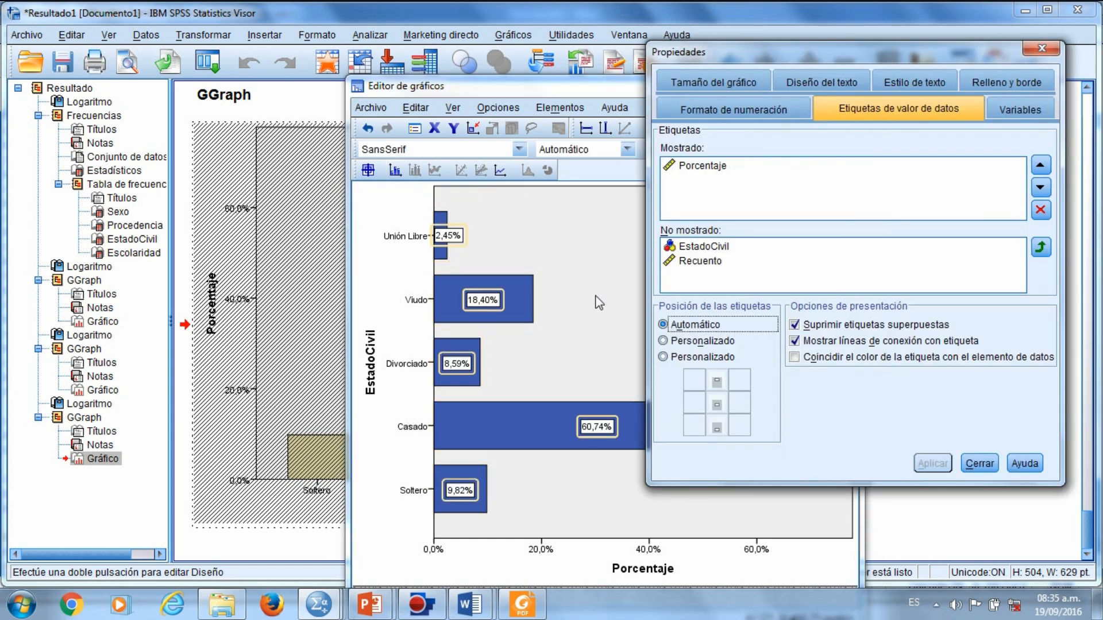
pyautogui.click(1043, 50)
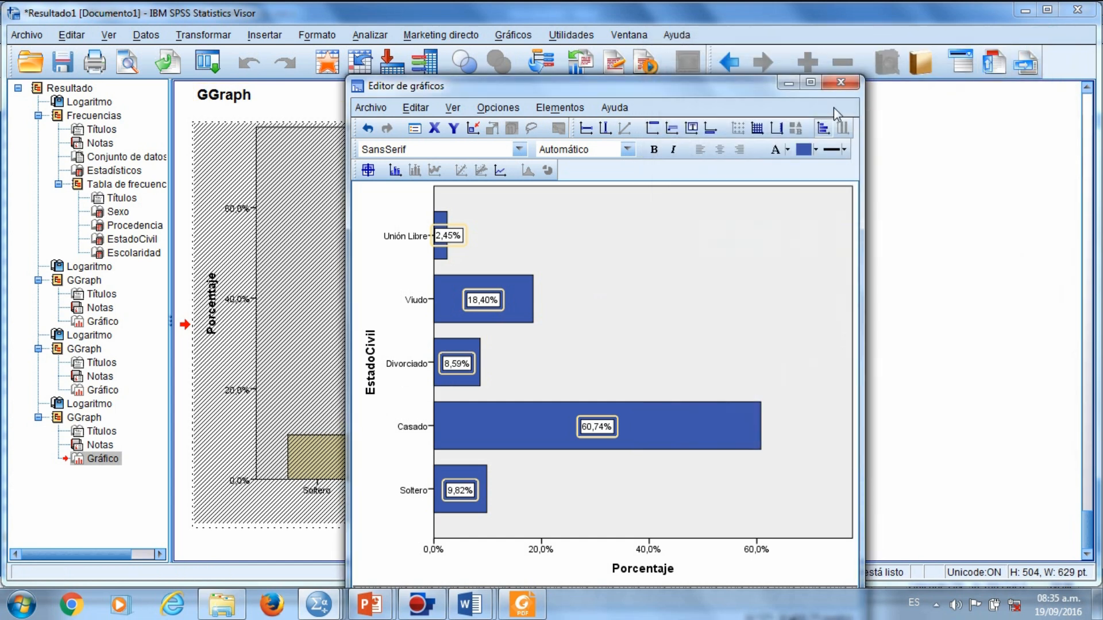
pyautogui.click(852, 83)
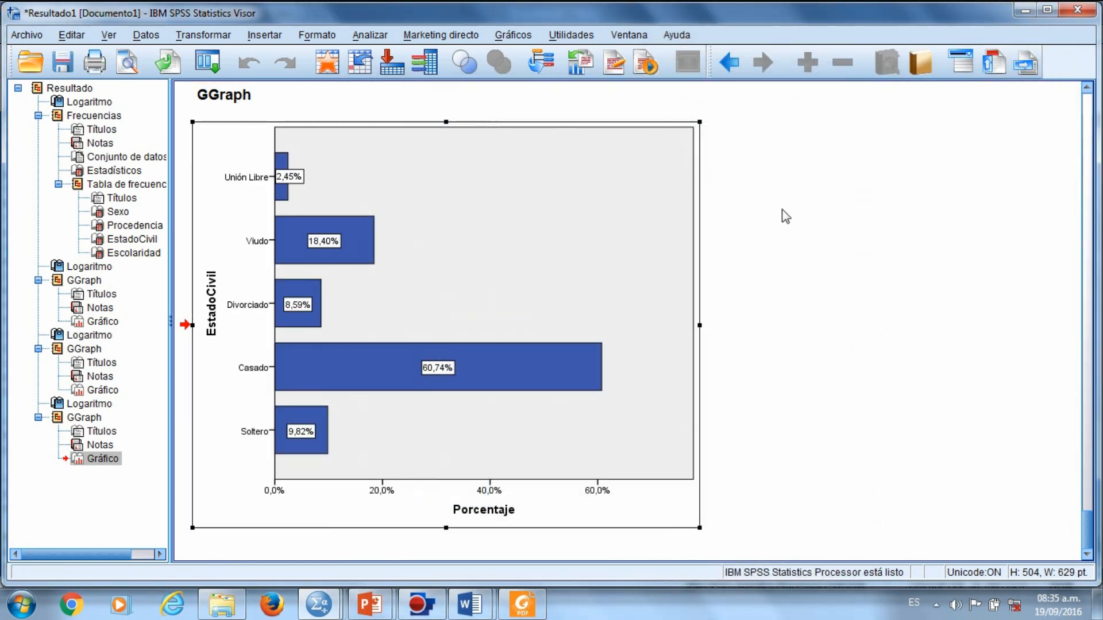
# Copy the EstadoCivil chart from the output and paste it on a new line at the end of the Word document
pyautogui.click(811, 241)
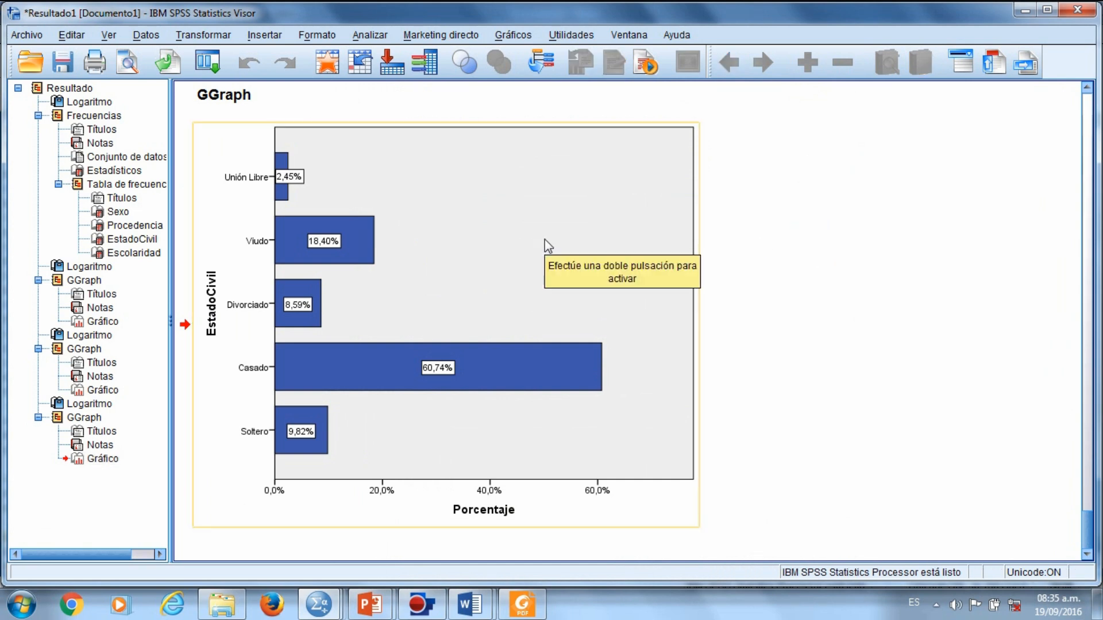
pyautogui.rightClick(400, 277)
pyautogui.click(425, 307)
pyautogui.click(469, 604)
pyautogui.scroll(-10, 422, 411)
pyautogui.scroll(-5, 422, 412)
pyautogui.press('Return')
pyautogui.hotkey('ctrl', 'v')
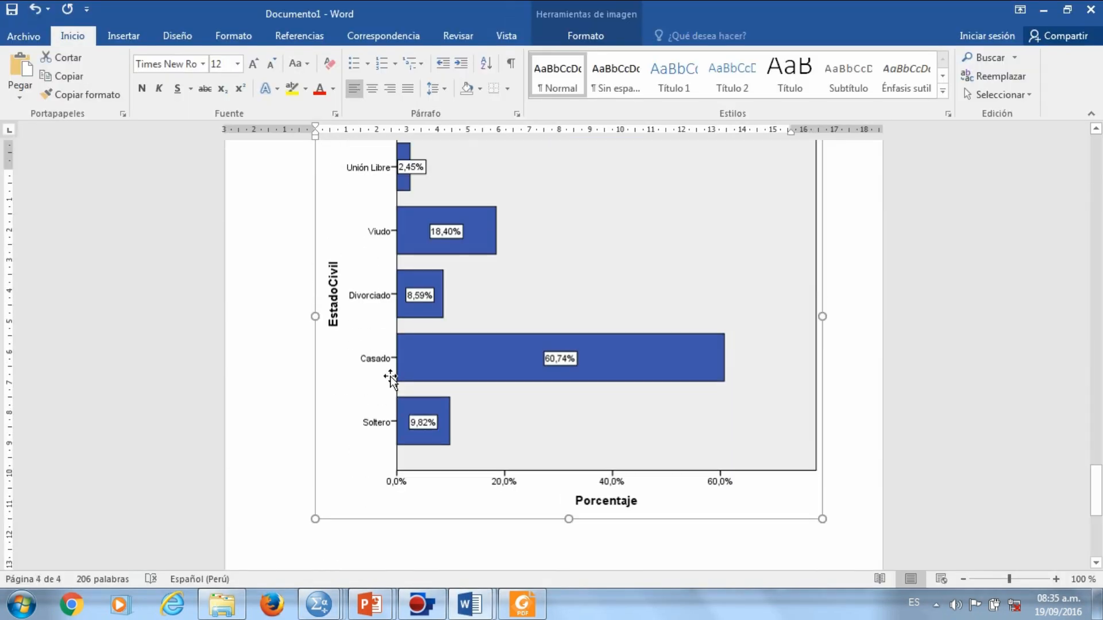
# Caption the chart "Figura 03. Estado civil de los adultos mayores del Centro “El Buen Samaritano”, Lima 2015"
pyautogui.click(390, 533)
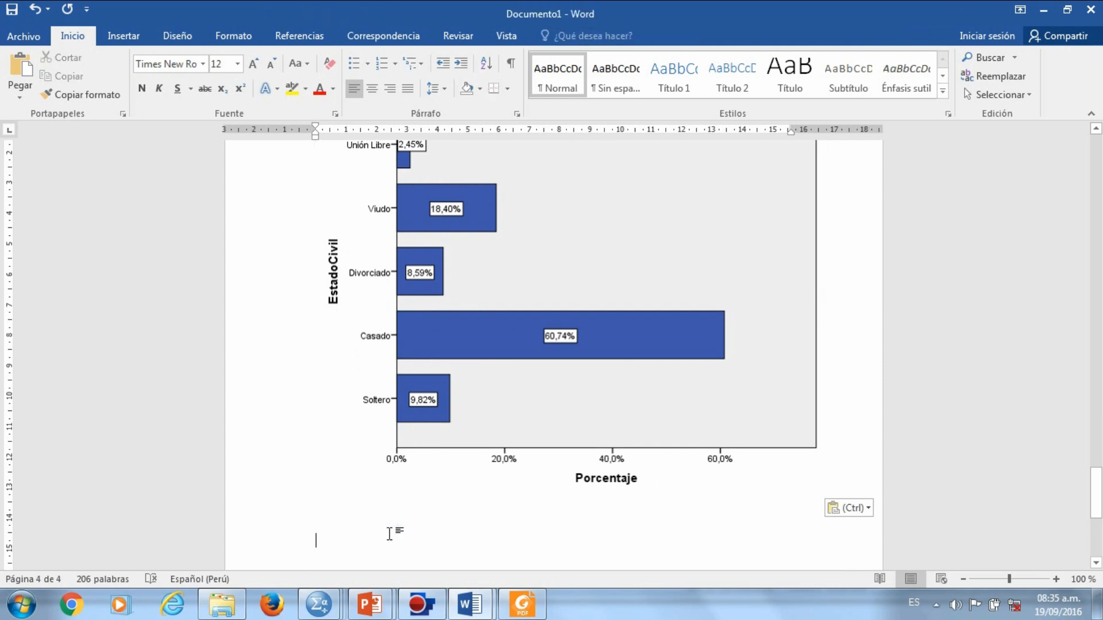
pyautogui.write('Figura ')
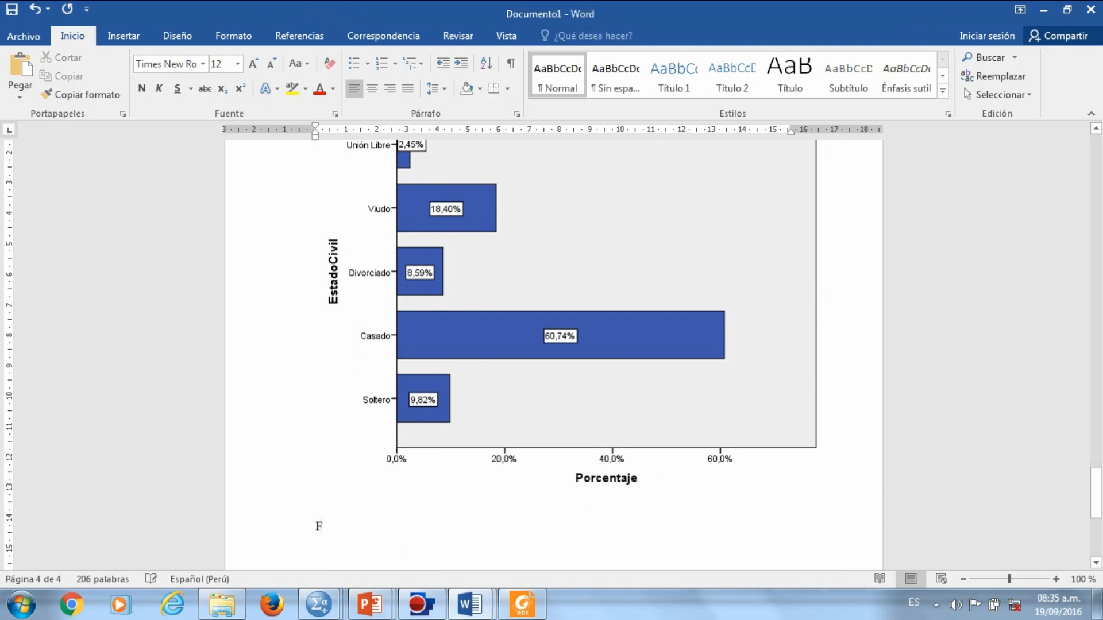
pyautogui.write('0')
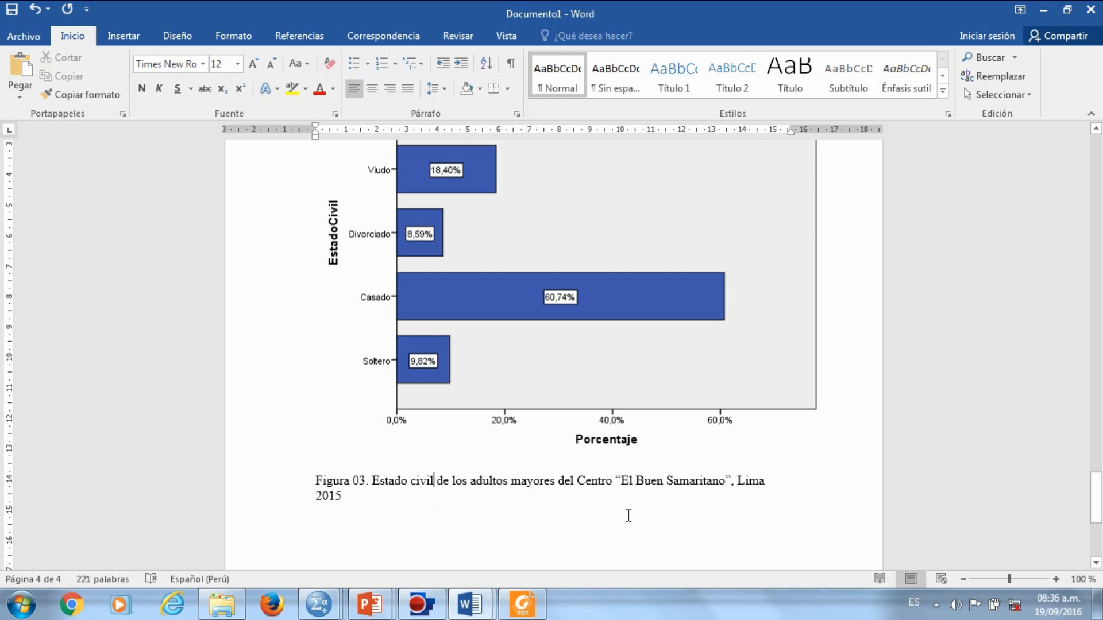
pyautogui.scroll(3, 629, 515)
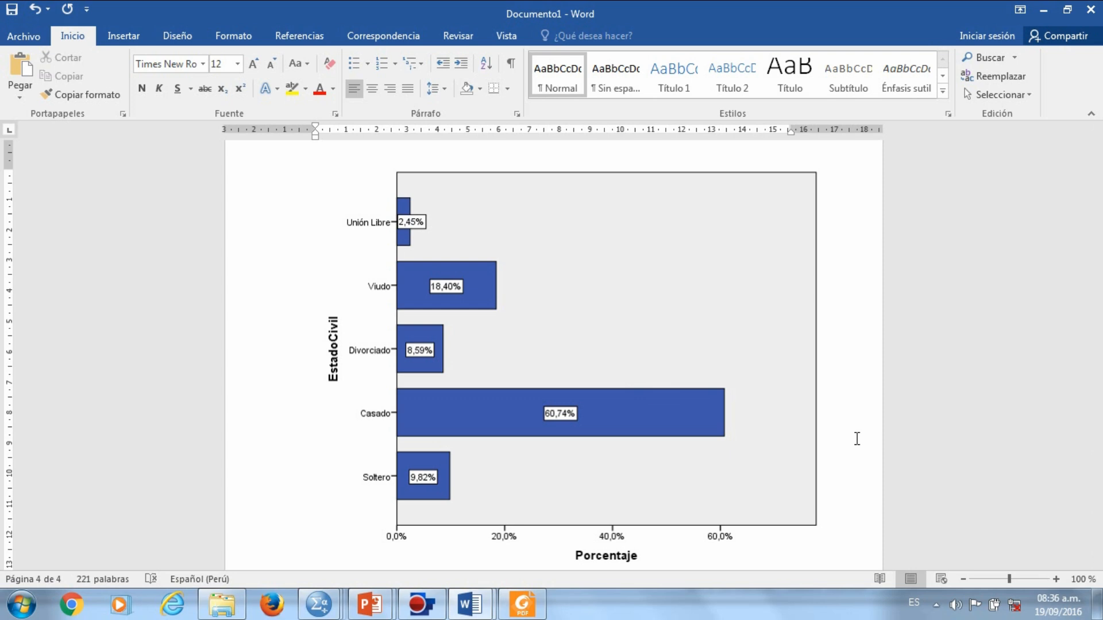
pyautogui.scroll(-10, 857, 438)
# Return to the Preparada.sav data in SPSS and open an empty Tablas personalizadas definition
pyautogui.click(1045, 12)
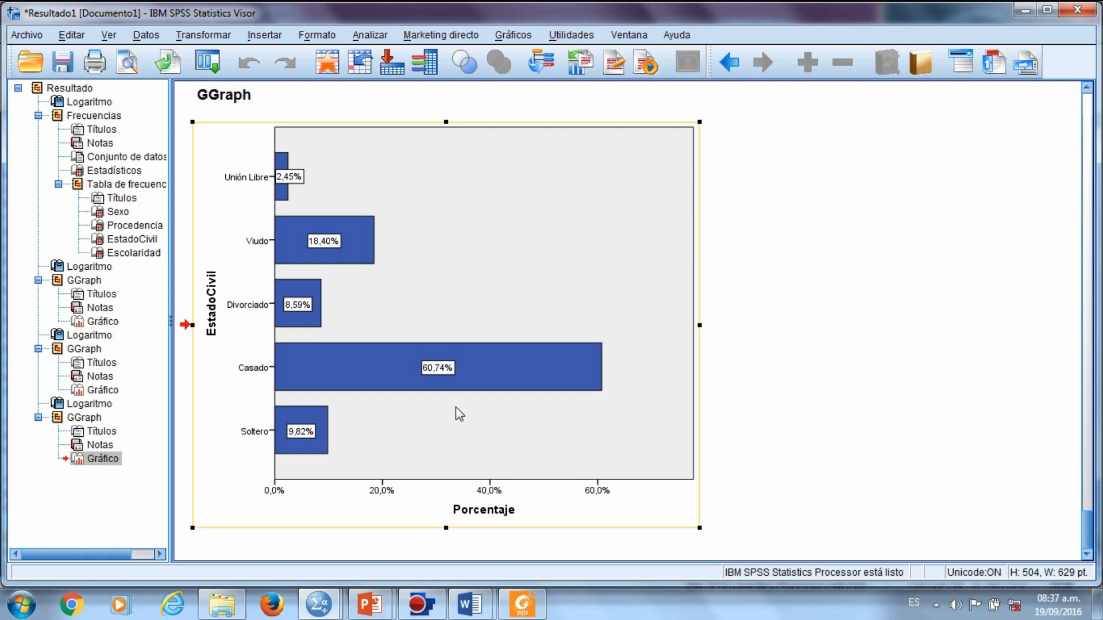
pyautogui.click(318, 605)
pyautogui.click(281, 523)
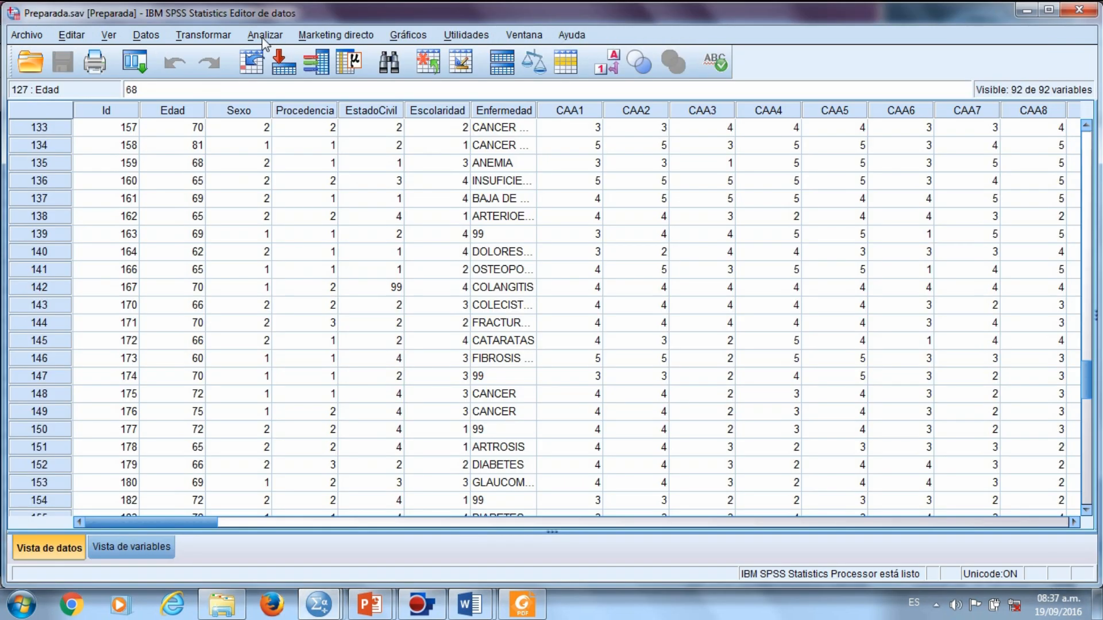
pyautogui.click(264, 37)
pyautogui.moveTo(426, 104)
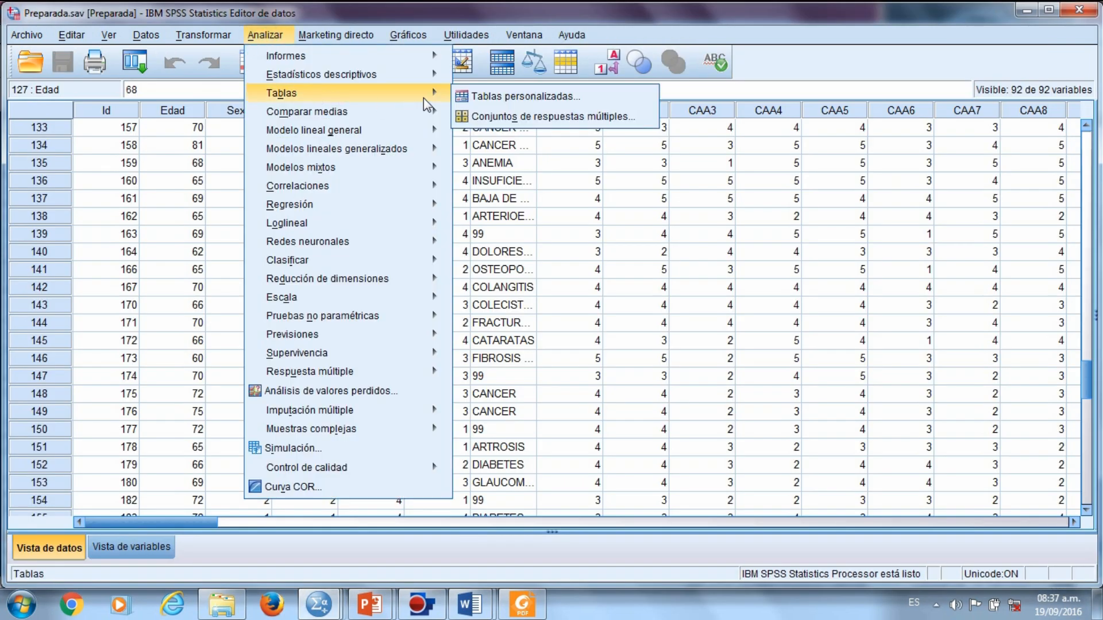
pyautogui.click(466, 97)
pyautogui.click(477, 361)
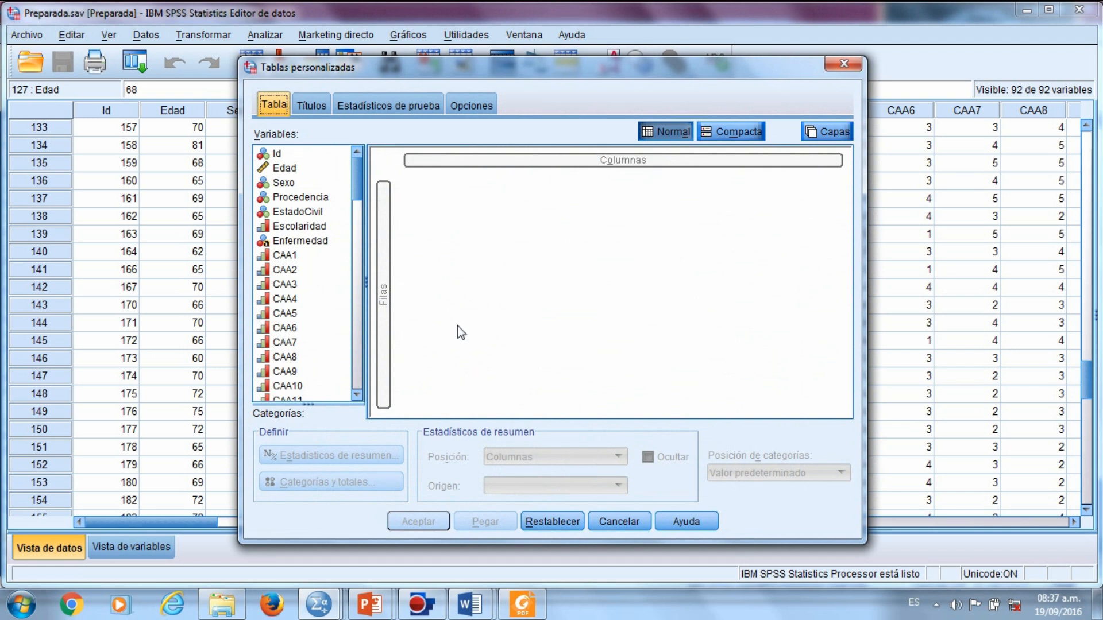
# Place Sexo, Procedencia, EstadoCivil and Escolaridad together as row variables of the custom table
pyautogui.click(281, 183)
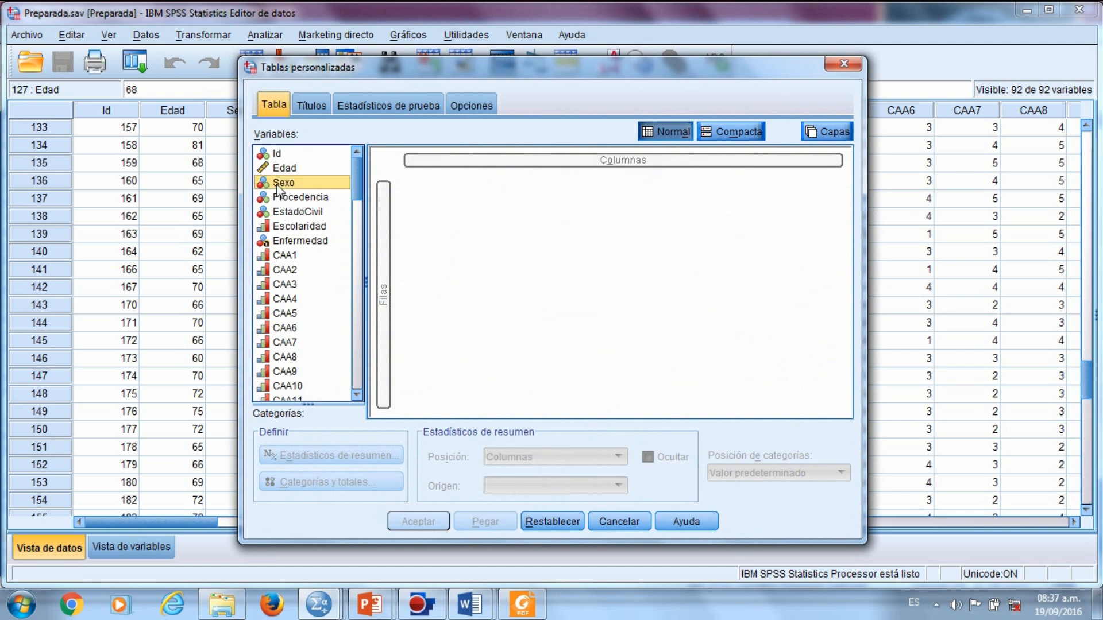
pyautogui.click(327, 186)
pyautogui.keyDown('ctrl'); pyautogui.click(316, 197); pyautogui.keyUp('ctrl')
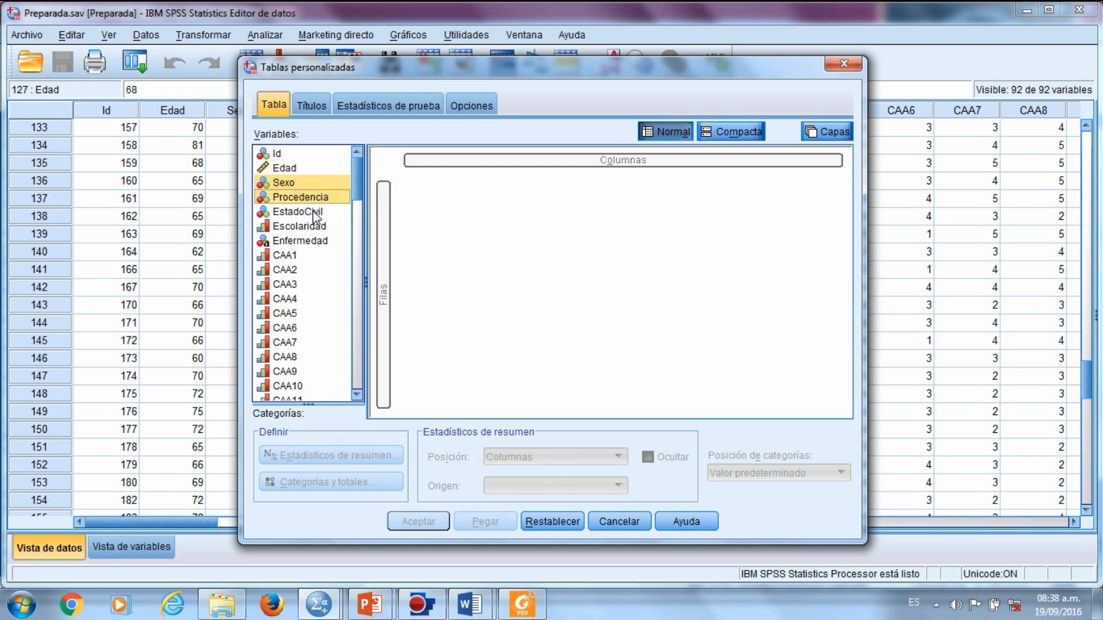
pyautogui.keyDown('ctrl'); pyautogui.click(314, 213); pyautogui.keyUp('ctrl')
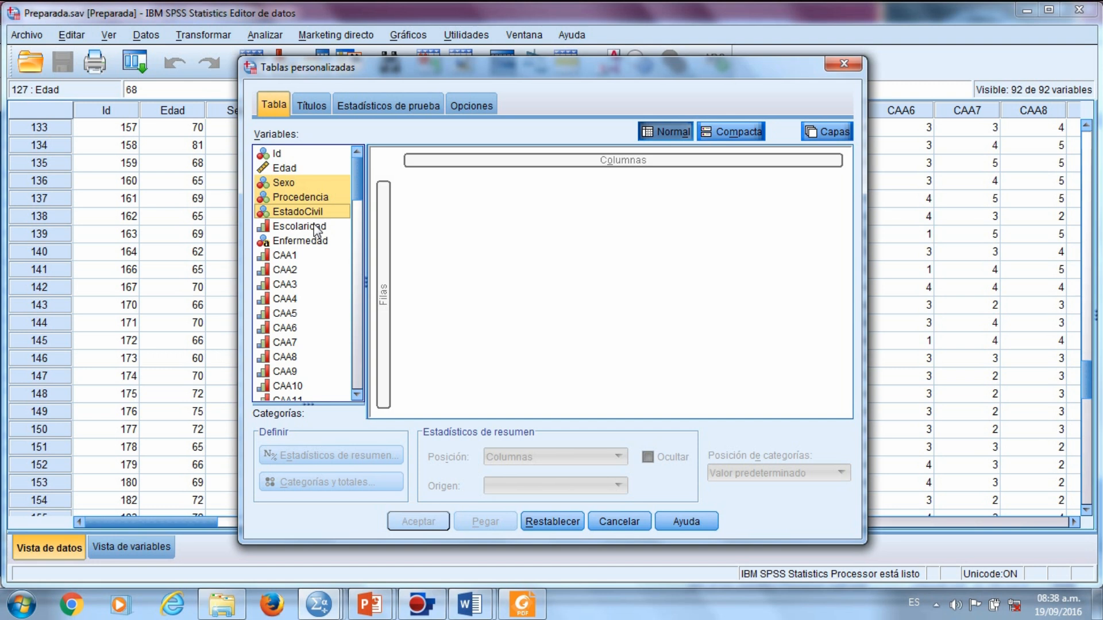
pyautogui.keyDown('ctrl'); pyautogui.click(316, 228); pyautogui.keyUp('ctrl')
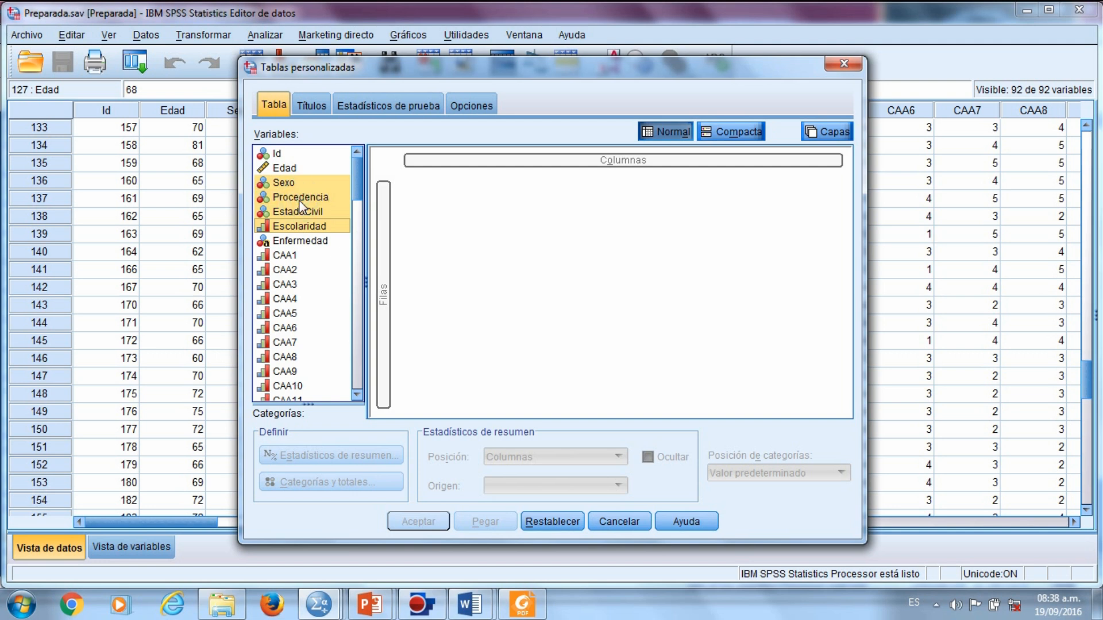
pyautogui.moveTo(300, 201); pyautogui.dragTo(384, 248)
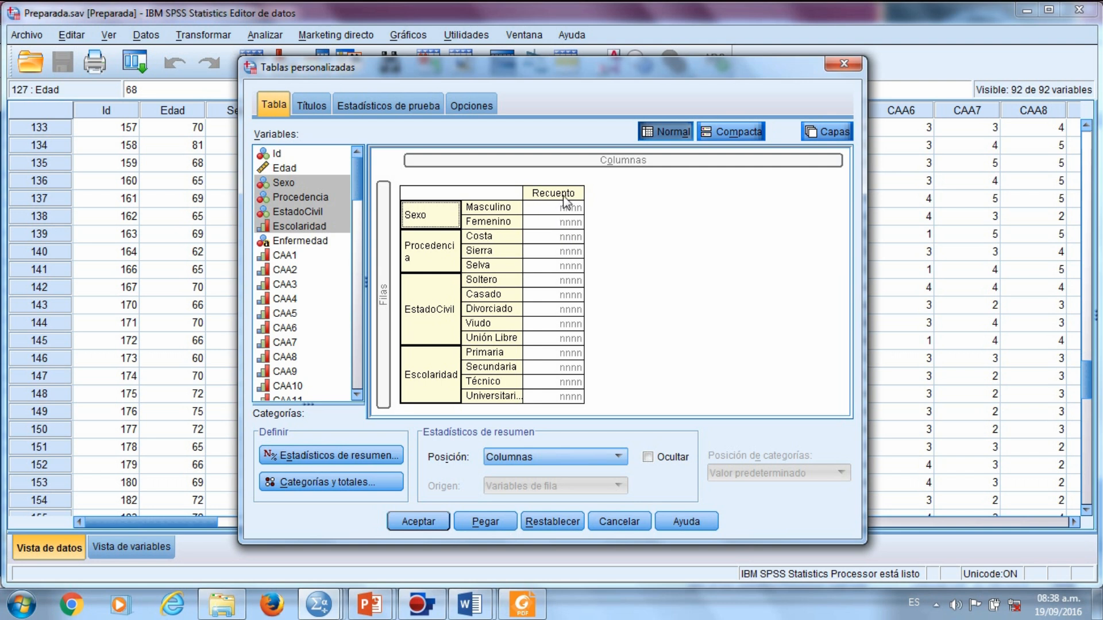
# Add the "% del N de tabla" summary statistic after Recuento and apply it to the selected row variables
pyautogui.click(325, 456)
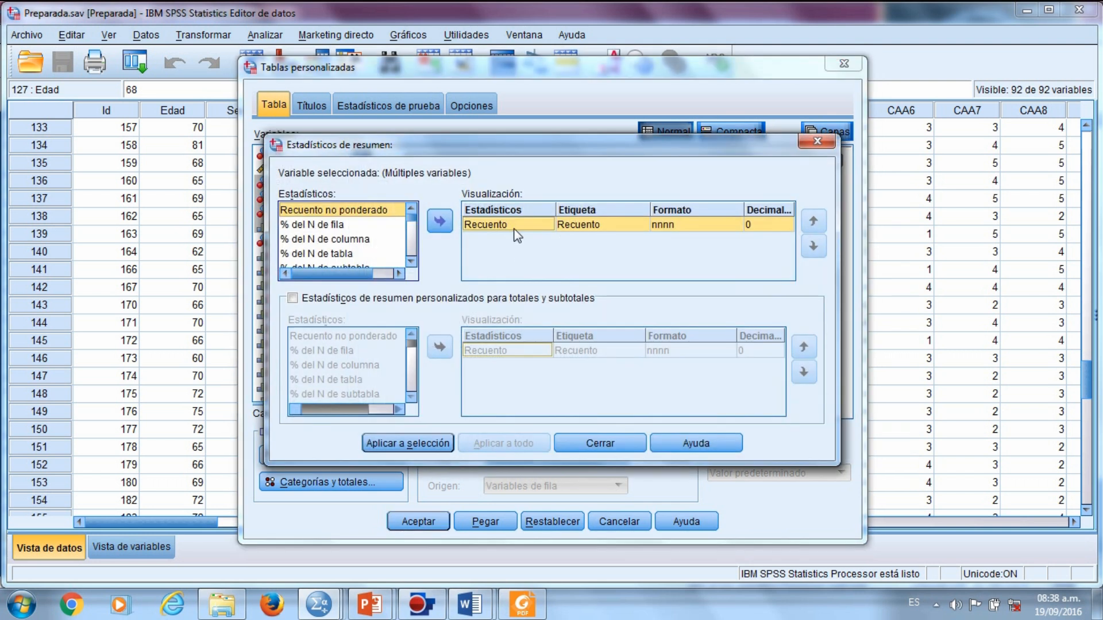
pyautogui.click(334, 254)
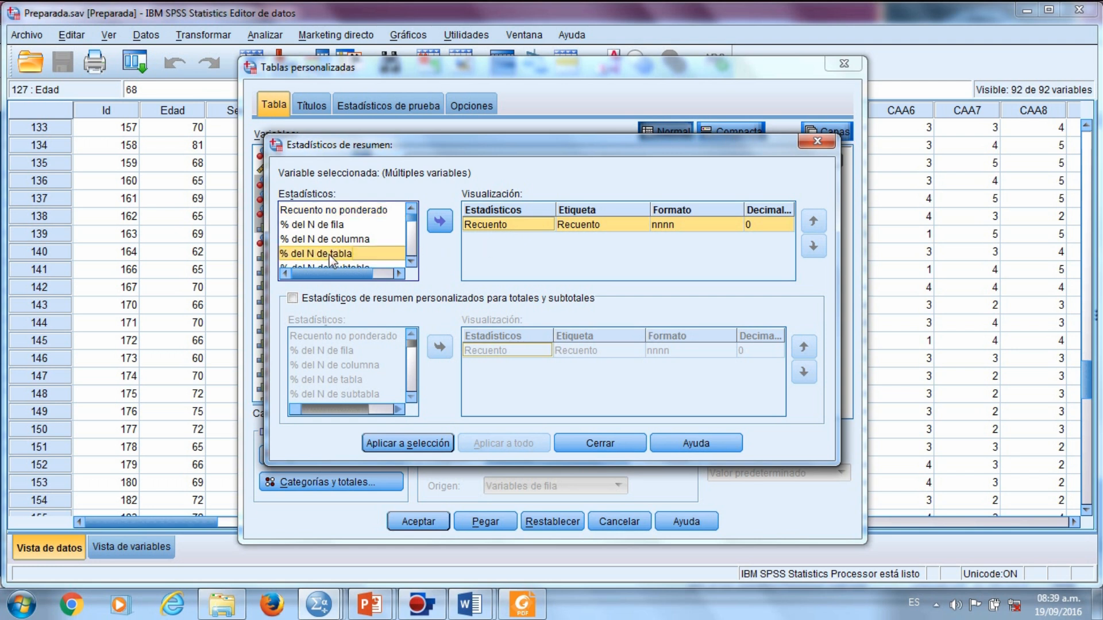
pyautogui.click(440, 223)
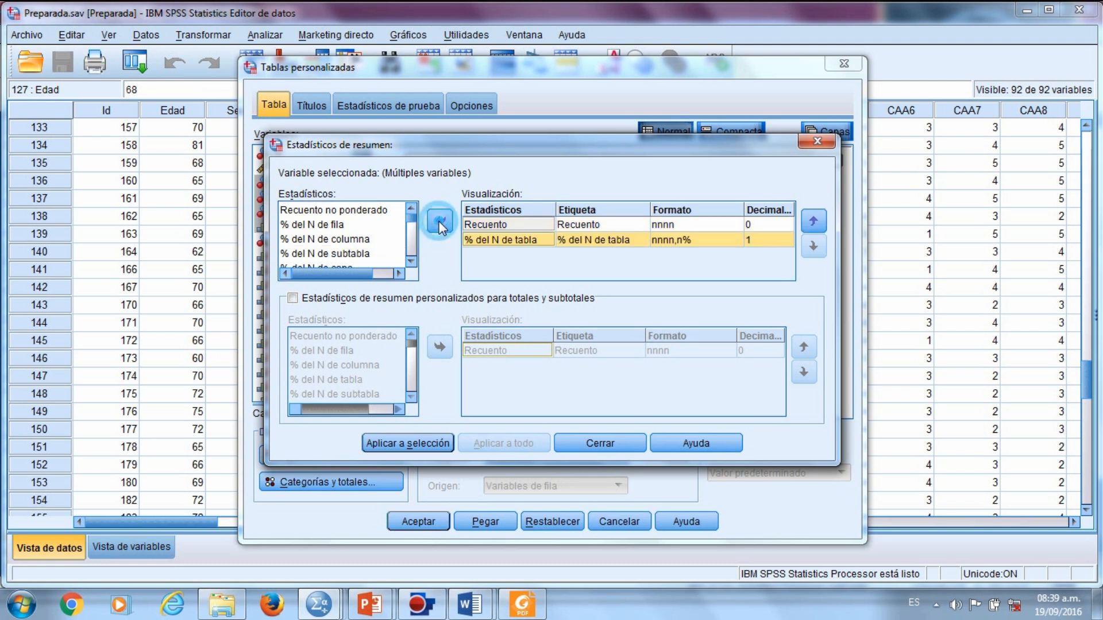
pyautogui.click(428, 445)
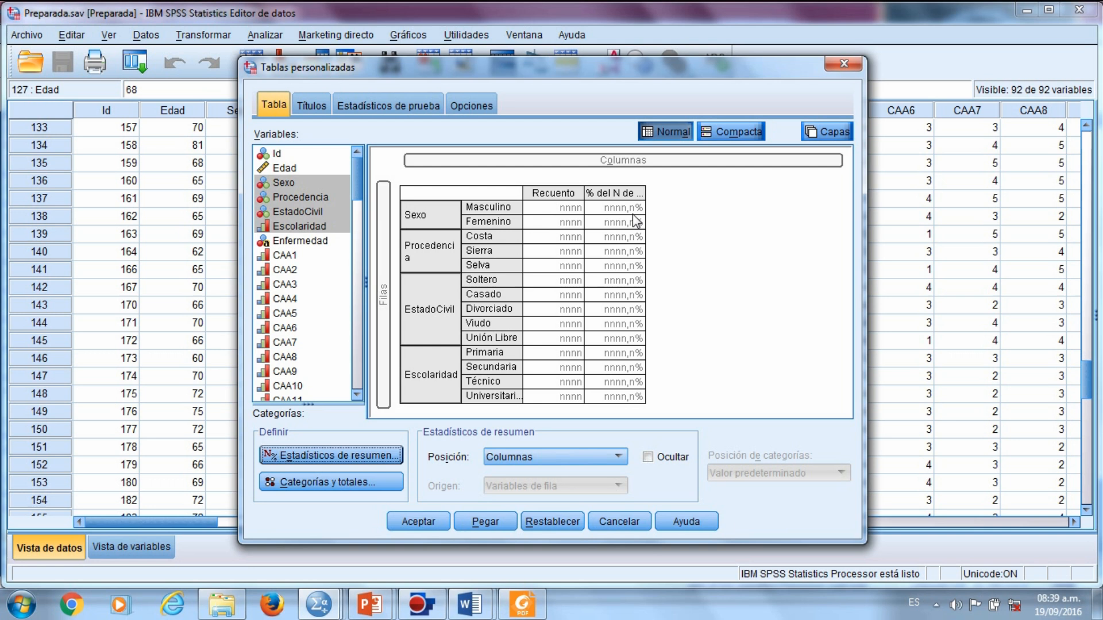
# Paste the custom table command into the Sintaxis1.sps syntax and run that CTABLES block
pyautogui.click(481, 518)
pyautogui.moveTo(321, 610)
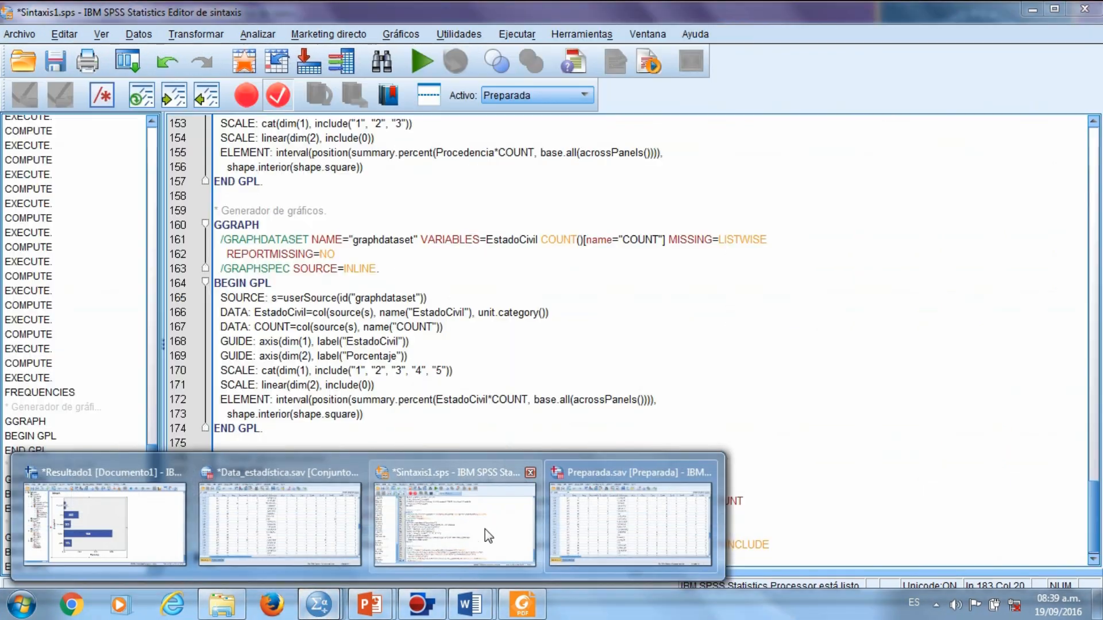
pyautogui.click(485, 529)
pyautogui.moveTo(327, 547); pyautogui.dragTo(246, 463)
pyautogui.hotkey('ctrl', 'r')
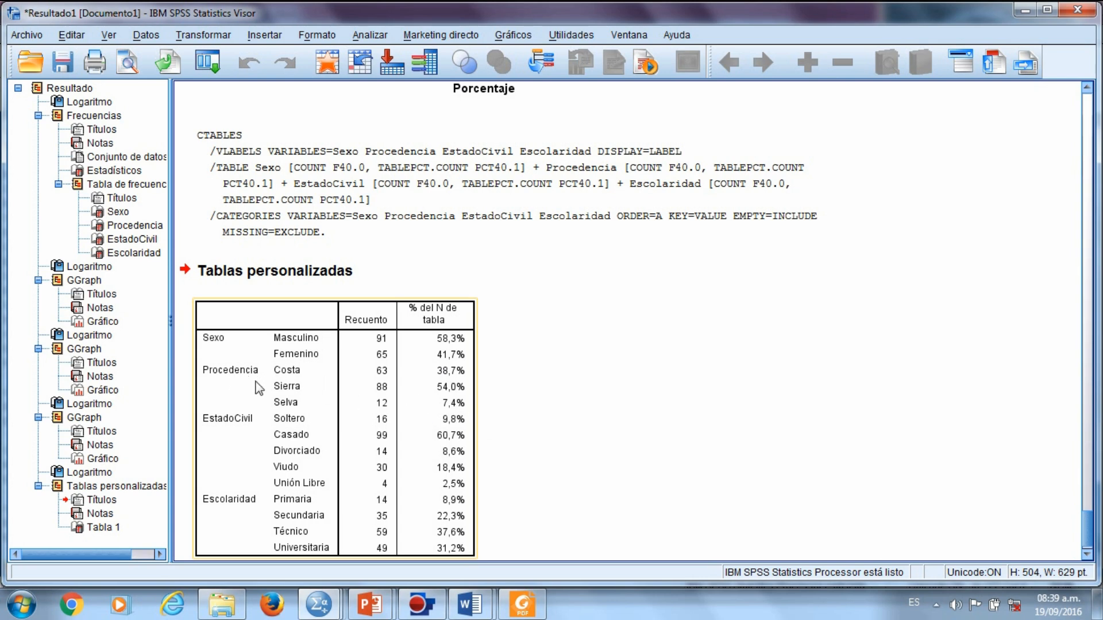
# Compare the custom table in the output with the general characteristics table in Word, examining the "No contesta" row under Sexo
pyautogui.click(532, 524)
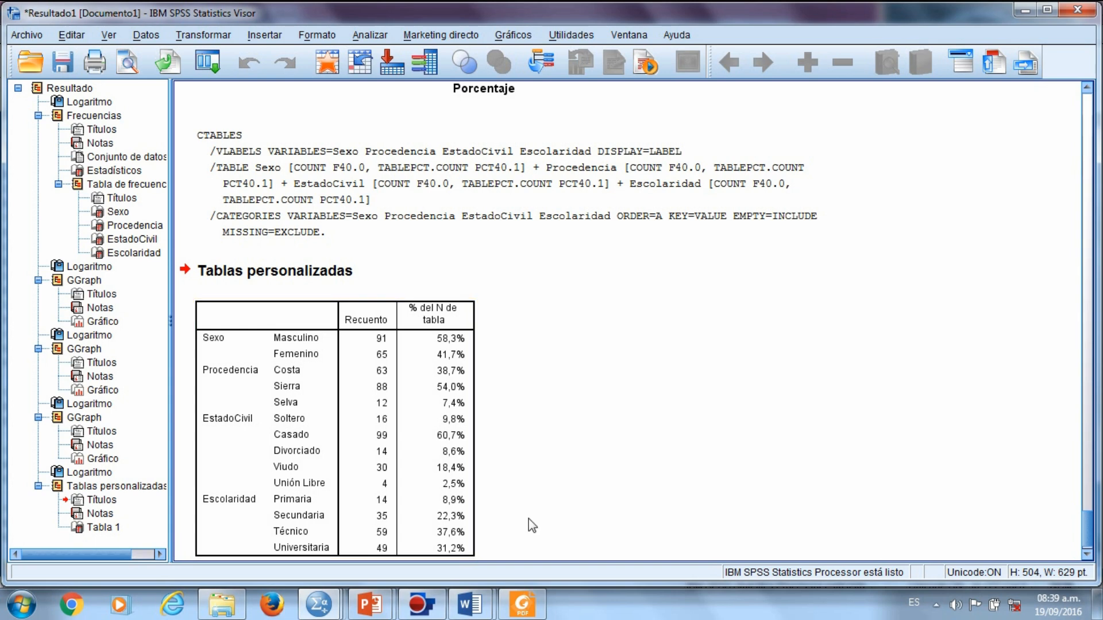
pyautogui.scroll(-1, 515, 497)
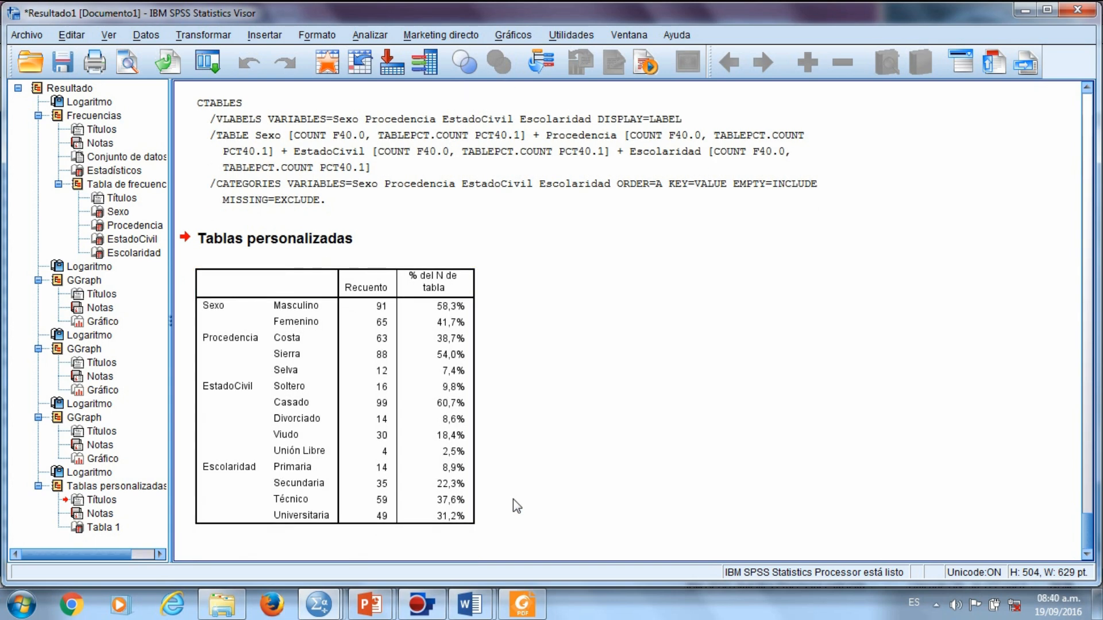
pyautogui.click(315, 457)
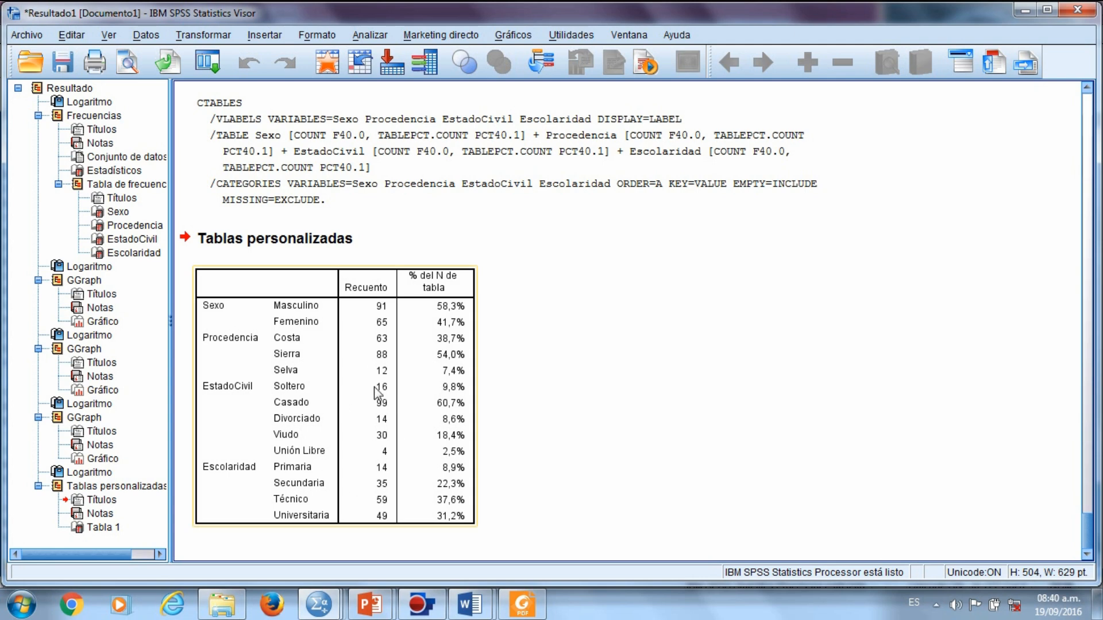
pyautogui.click(473, 607)
pyautogui.click(401, 546)
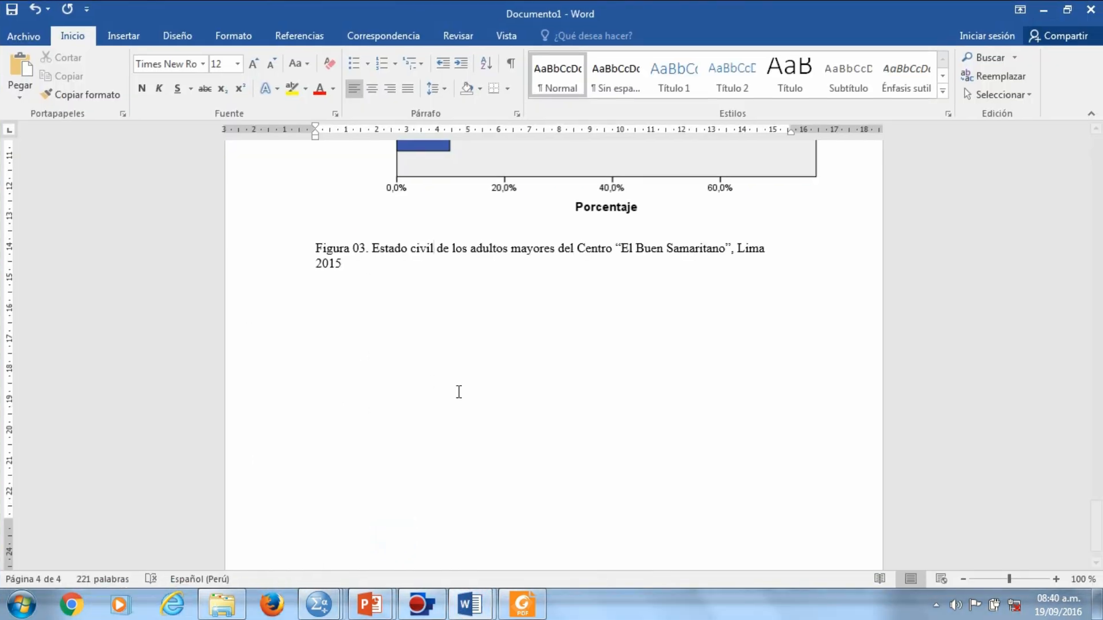
pyautogui.scroll(8, 458, 391)
pyautogui.scroll(15, 458, 392)
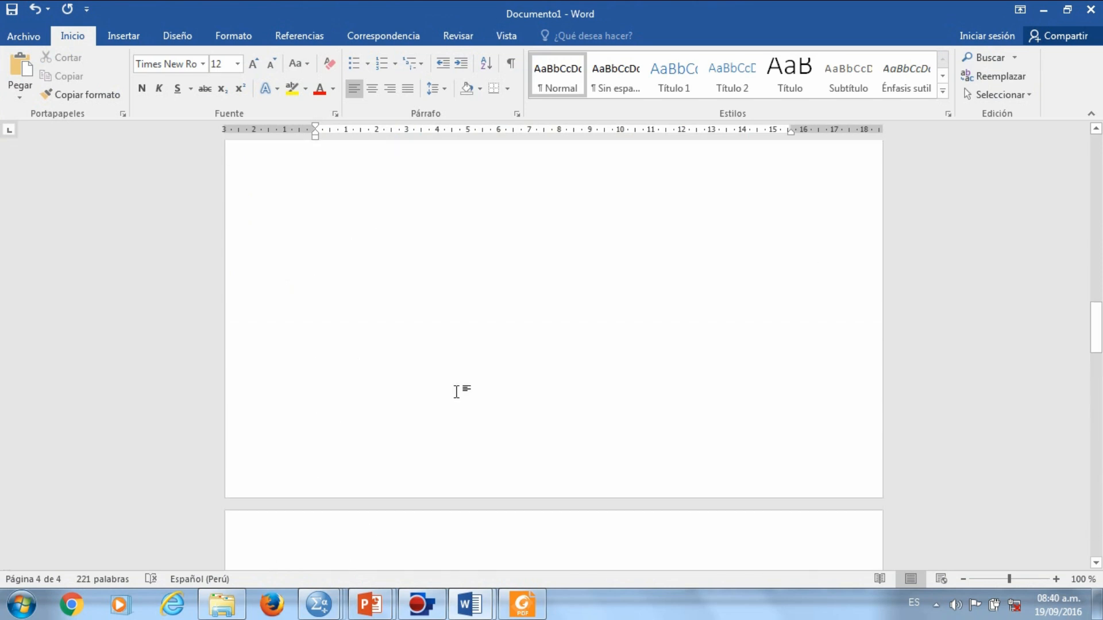
pyautogui.scroll(20, 457, 395)
pyautogui.scroll(-3, 382, 388)
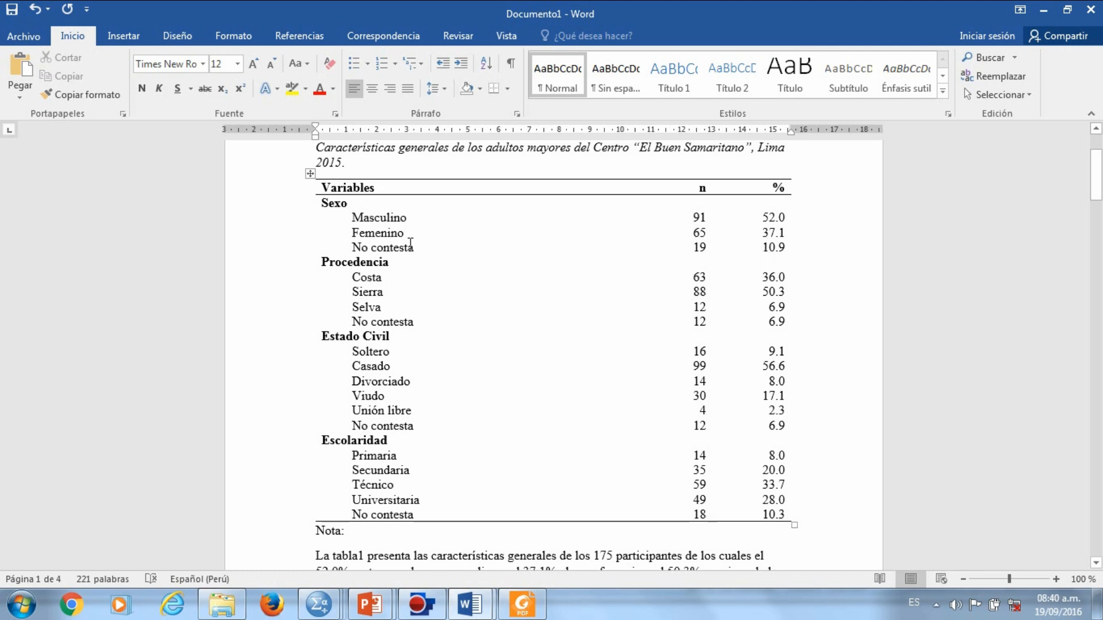
pyautogui.click(348, 247)
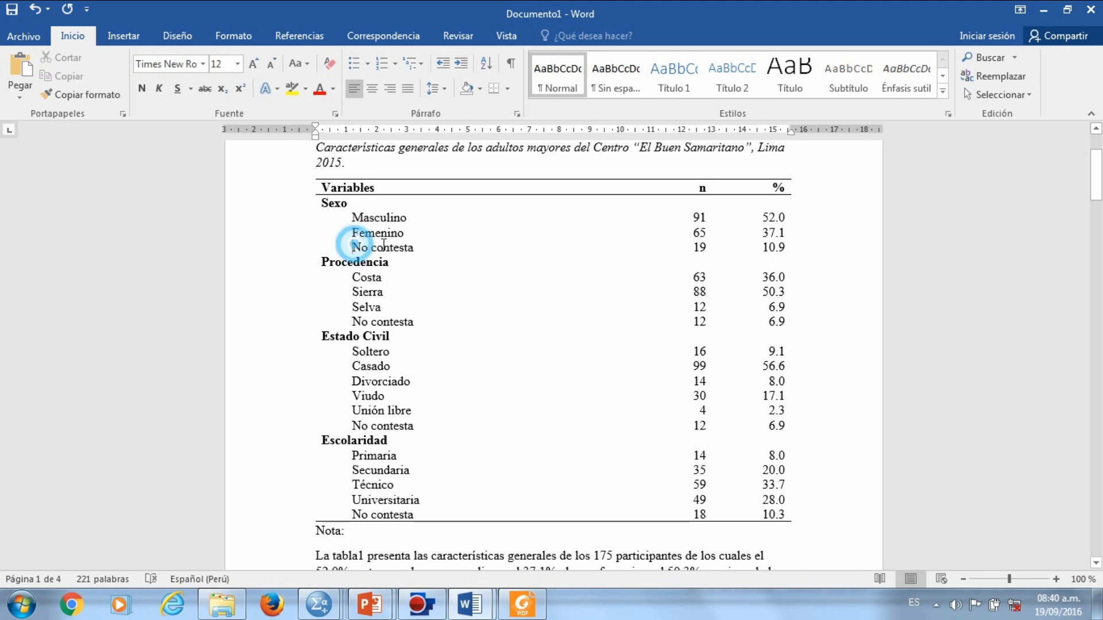
pyautogui.moveTo(529, 252); pyautogui.dragTo(771, 249)
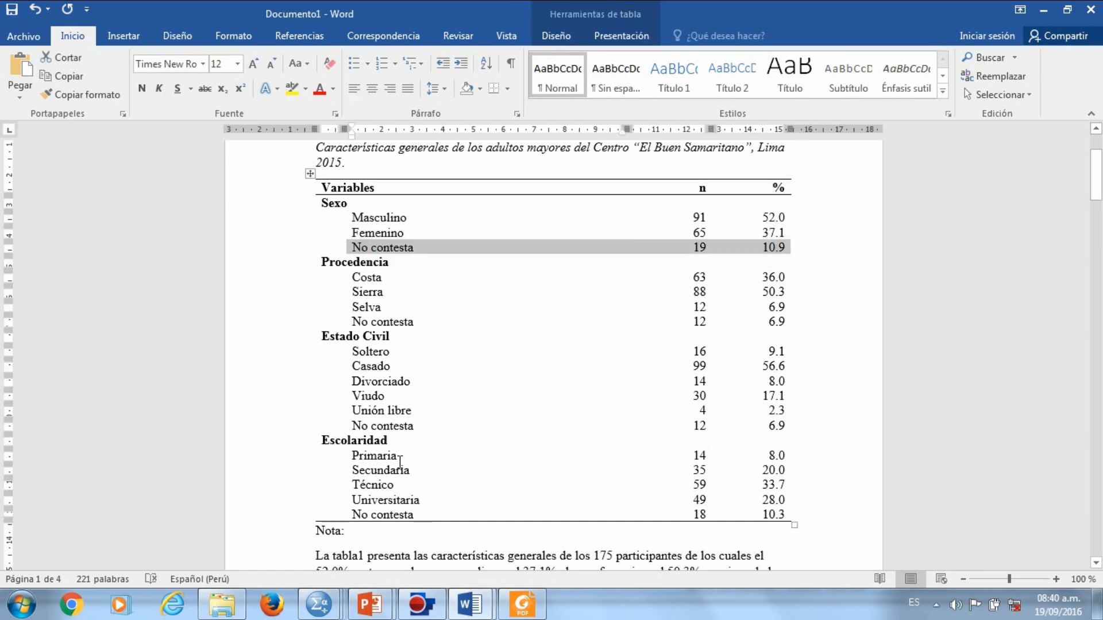
# Return to the SPSS output and review the percentages in the custom table
pyautogui.click(328, 595)
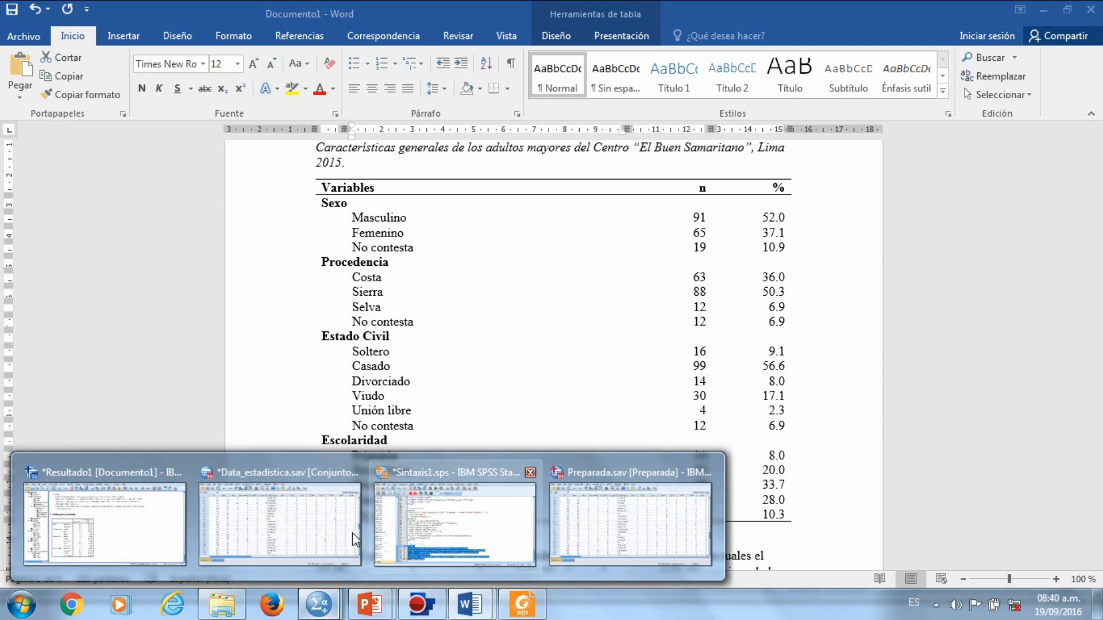
pyautogui.click(117, 528)
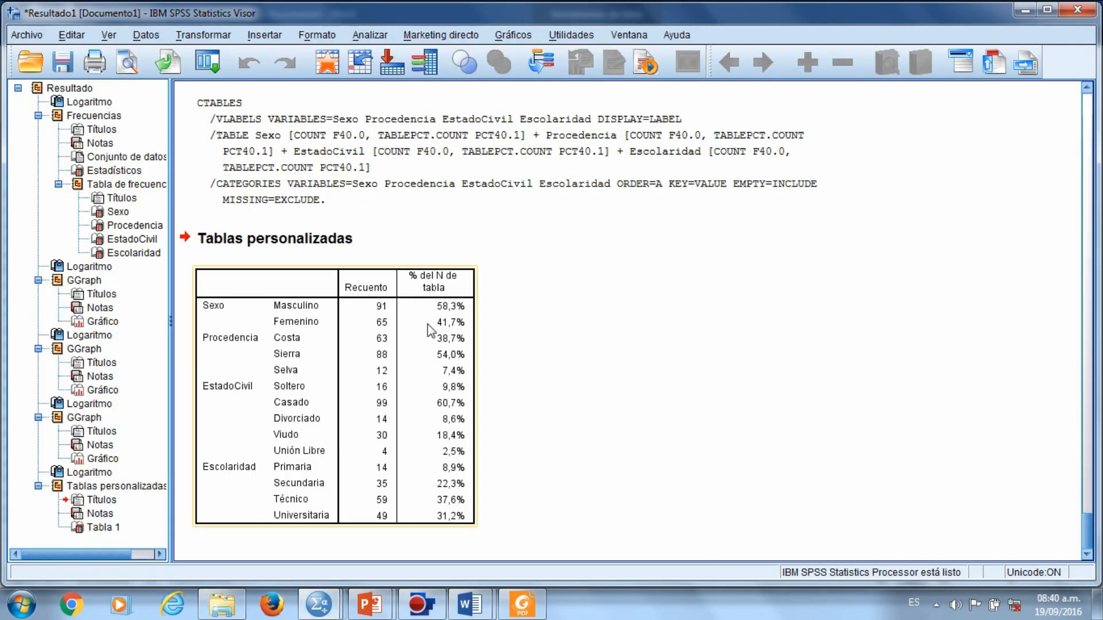
pyautogui.click(645, 381)
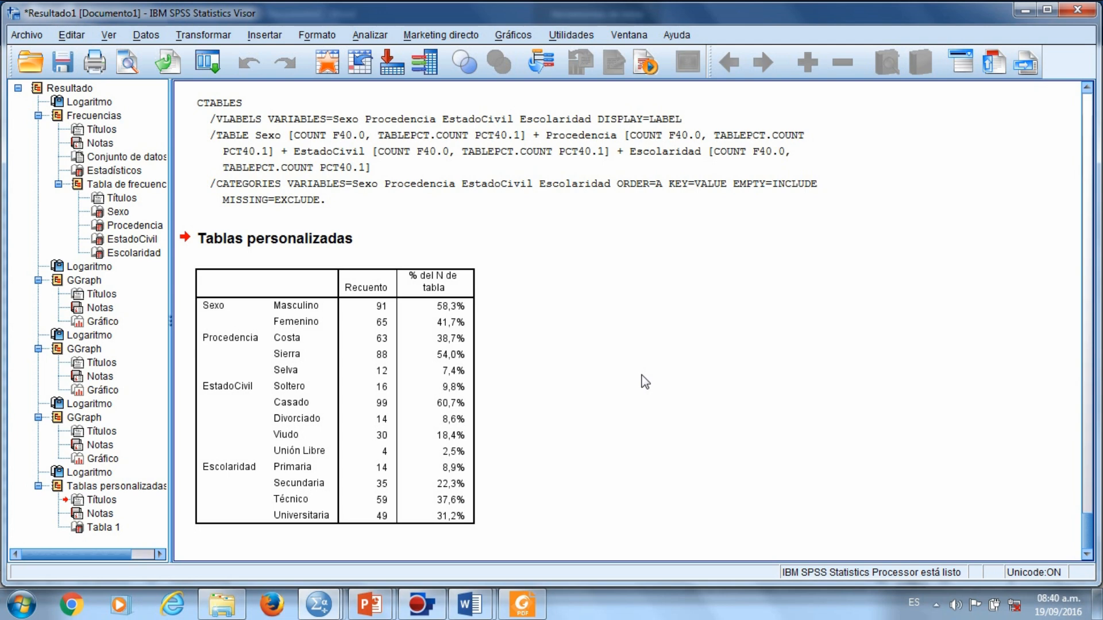
# Return to the Preparada.sav data, reopen the Tablas personalizadas definition and reset it on all its tabs
pyautogui.moveTo(317, 603)
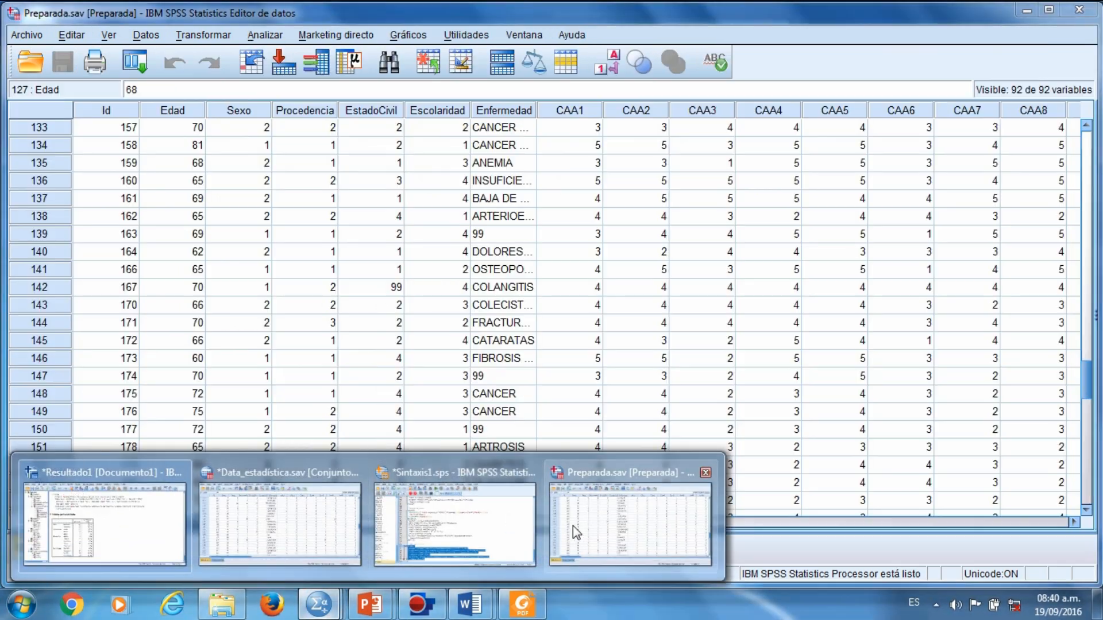
pyautogui.click(573, 525)
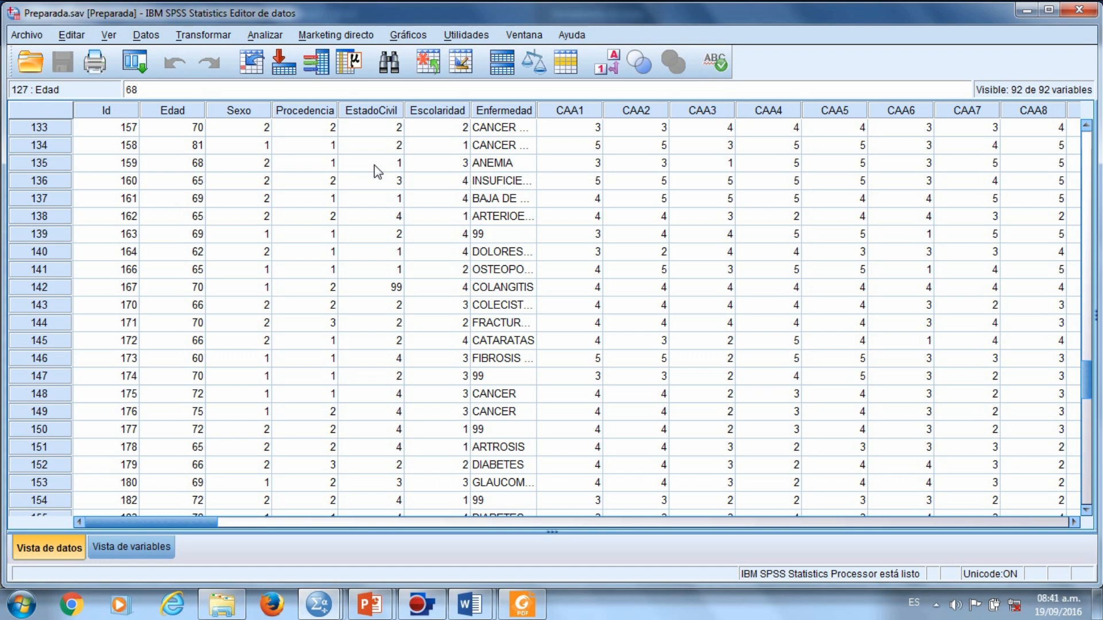
pyautogui.click(264, 35)
pyautogui.moveTo(450, 94)
pyautogui.click(488, 96)
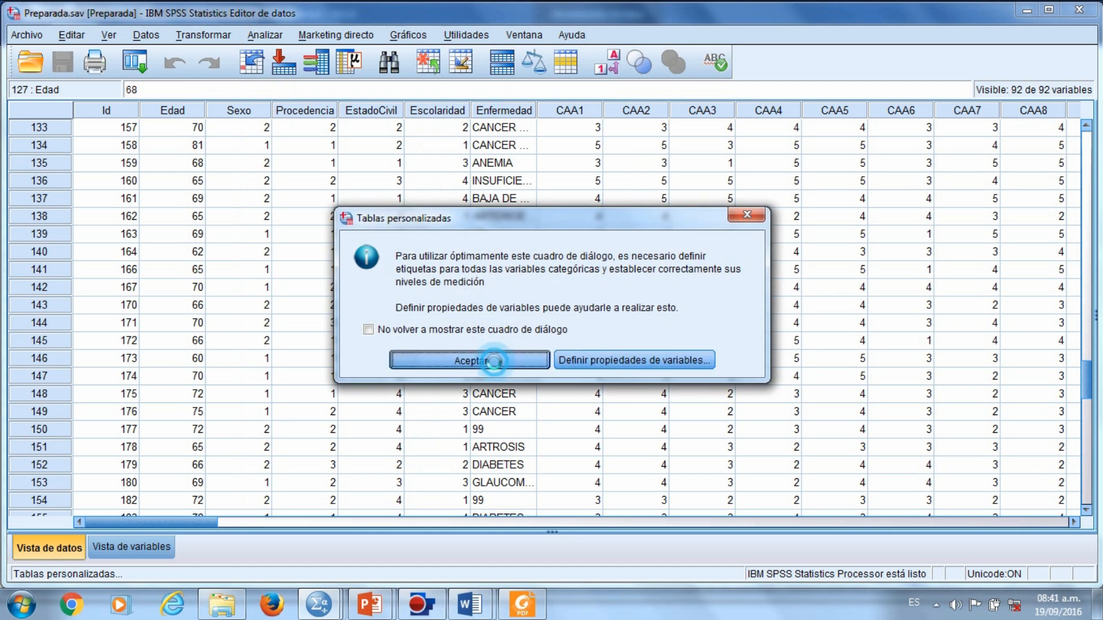
pyautogui.click(425, 361)
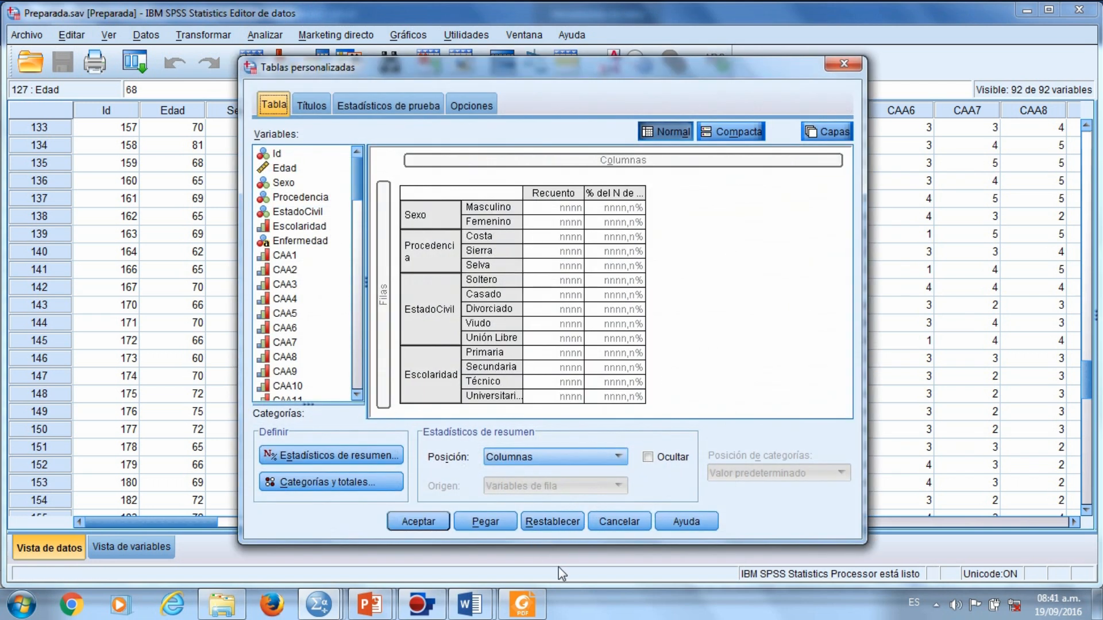
pyautogui.click(552, 527)
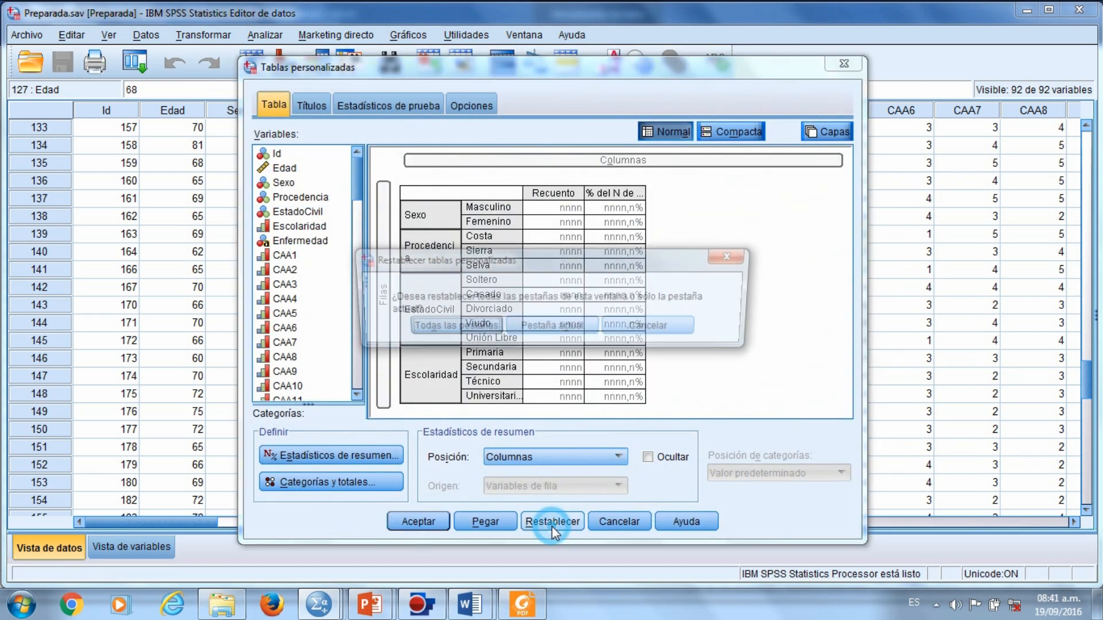
pyautogui.click(466, 326)
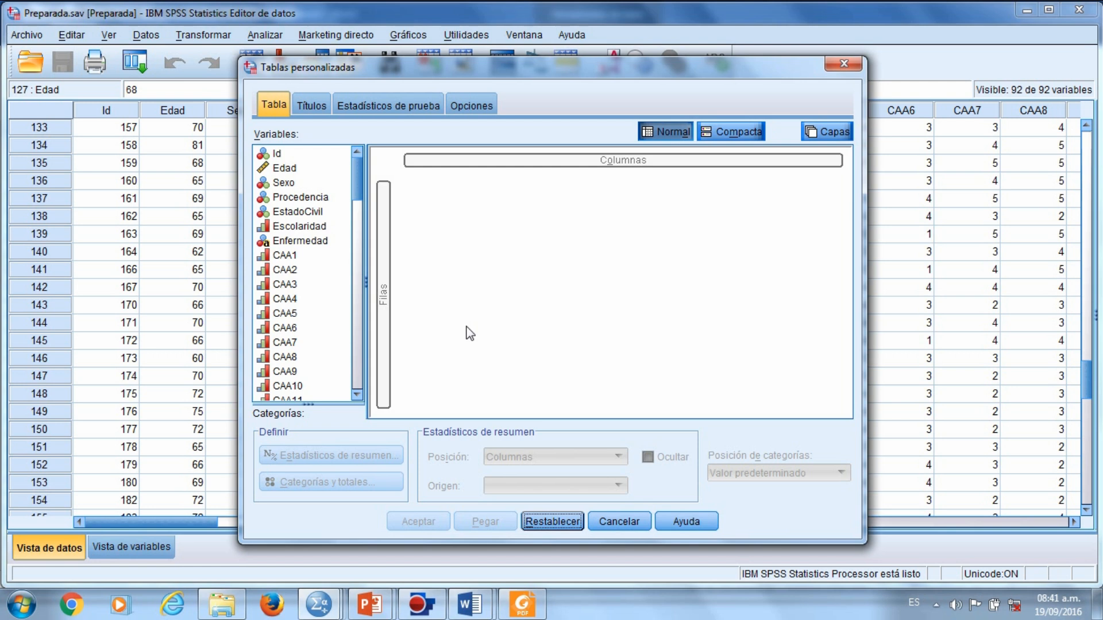
# Set up a cross table with Procedencia in the rows and Sexo in the columns
pyautogui.click(299, 198)
pyautogui.moveTo(299, 198); pyautogui.dragTo(385, 252)
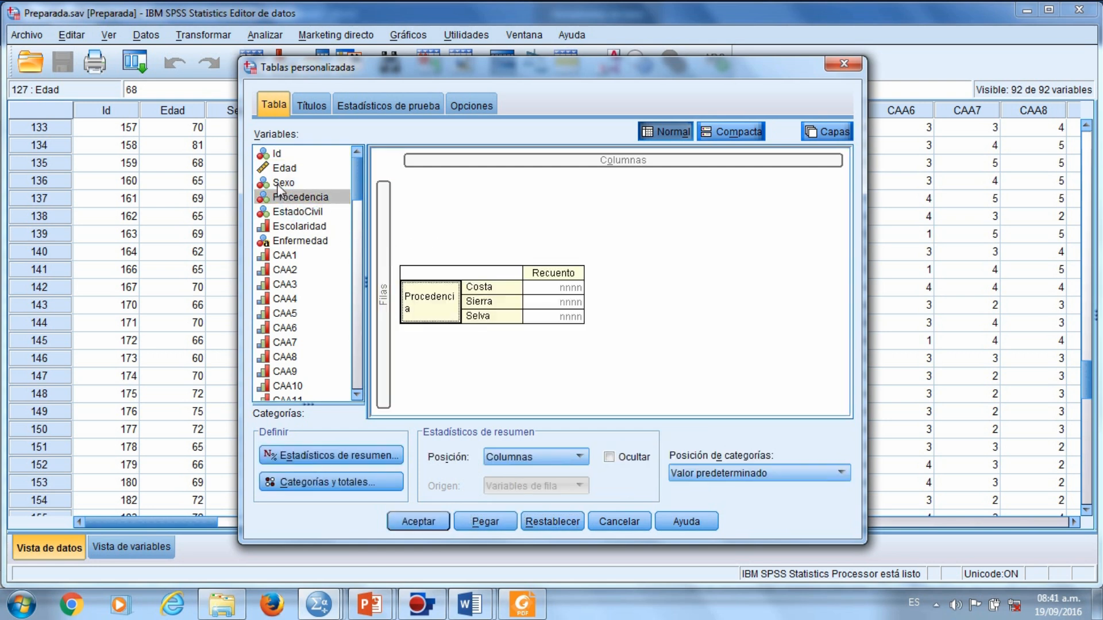
pyautogui.click(283, 184)
pyautogui.moveTo(282, 183); pyautogui.dragTo(534, 167)
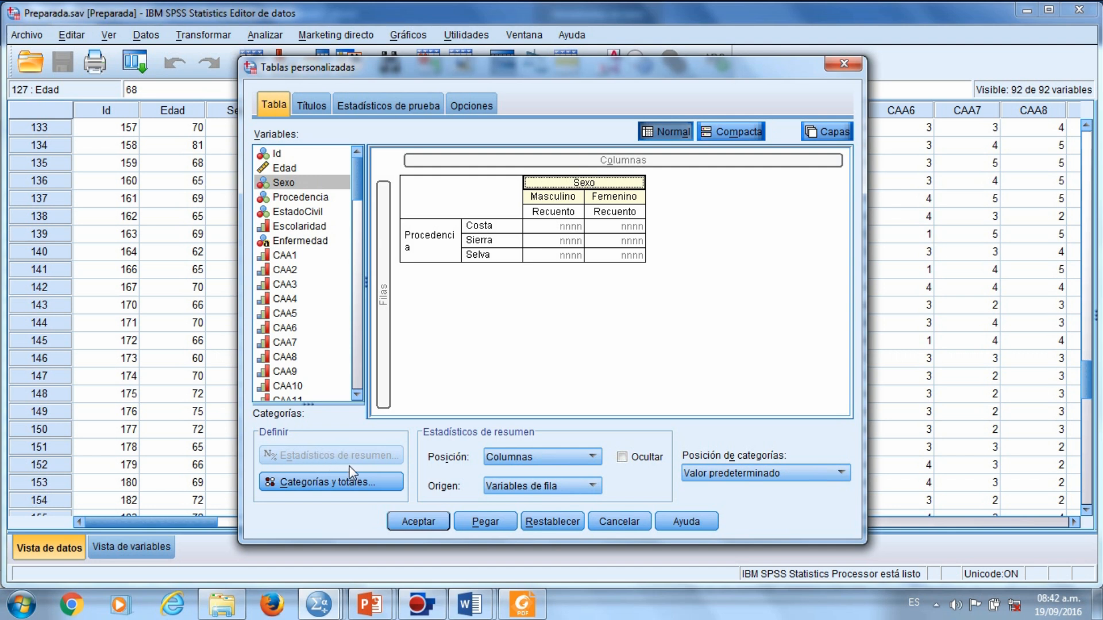
# Add the "% del N de tabla" summary statistic to the Procedencia row variable and apply it to the selection
pyautogui.click(432, 247)
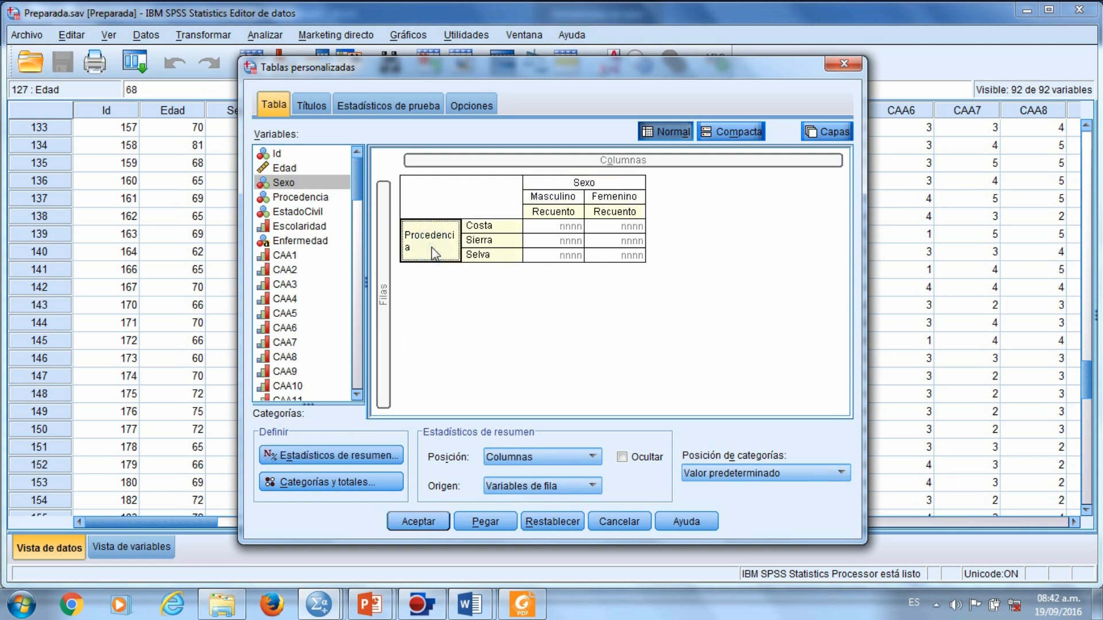
pyautogui.click(348, 455)
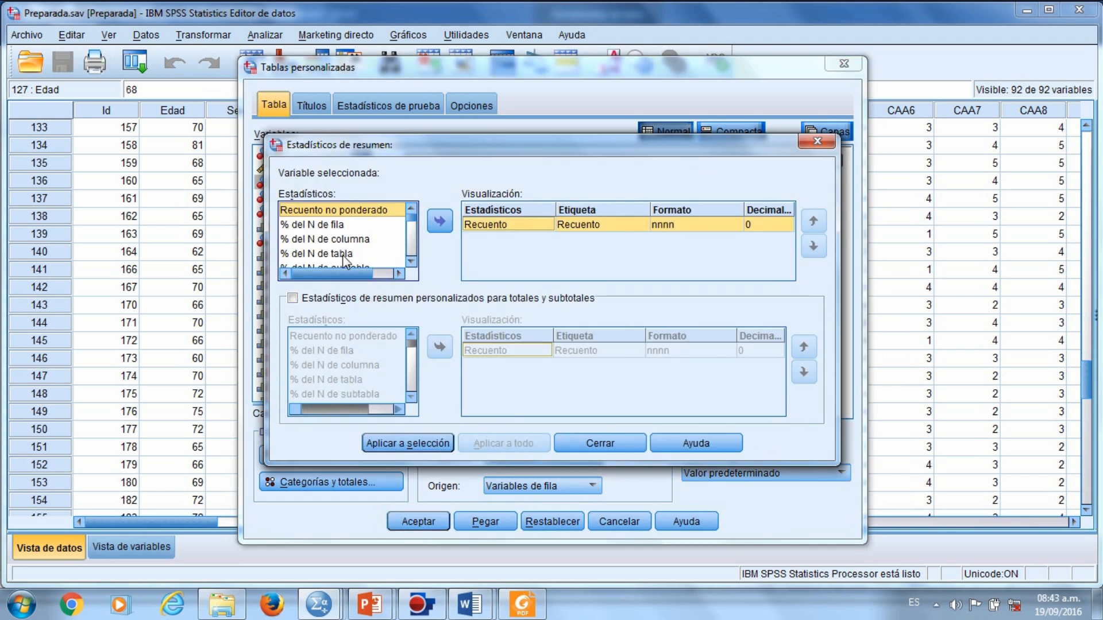
pyautogui.click(342, 254)
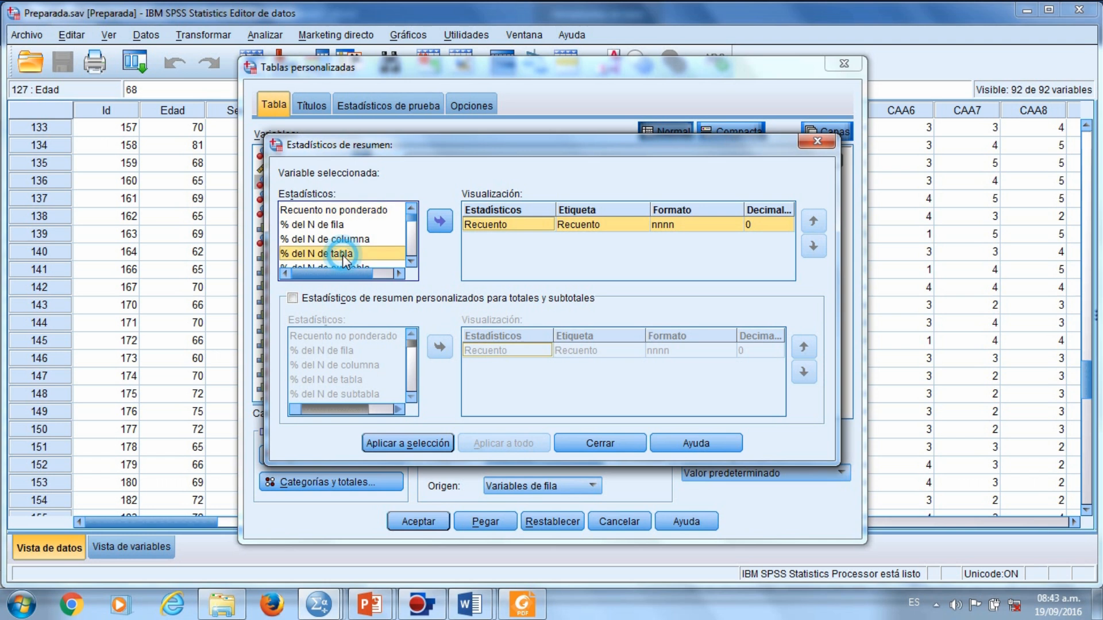
pyautogui.click(439, 222)
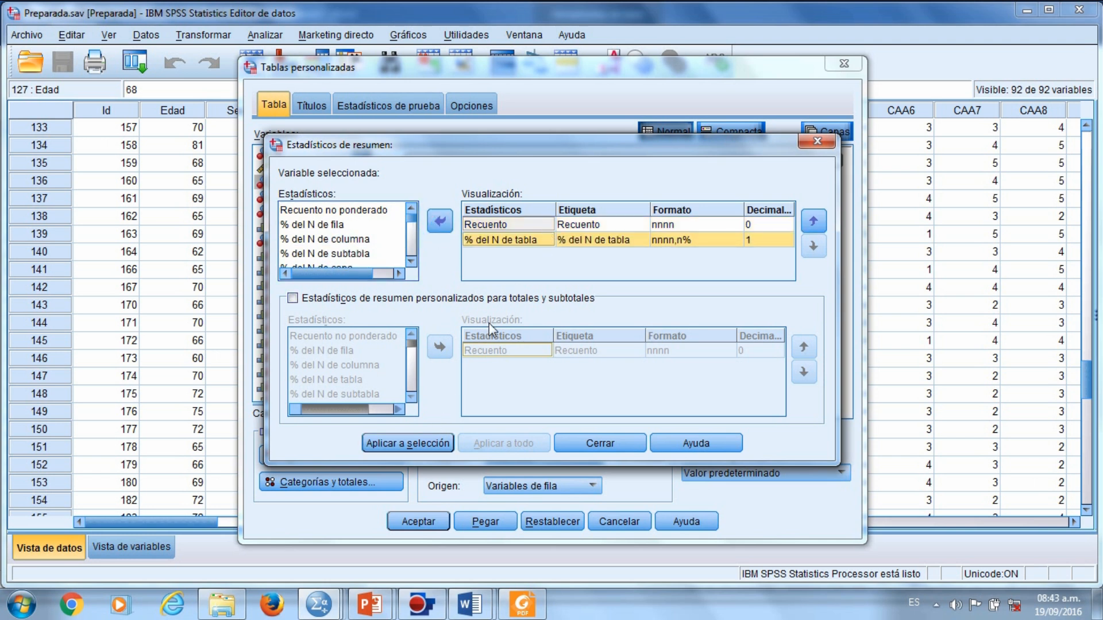
pyautogui.click(425, 445)
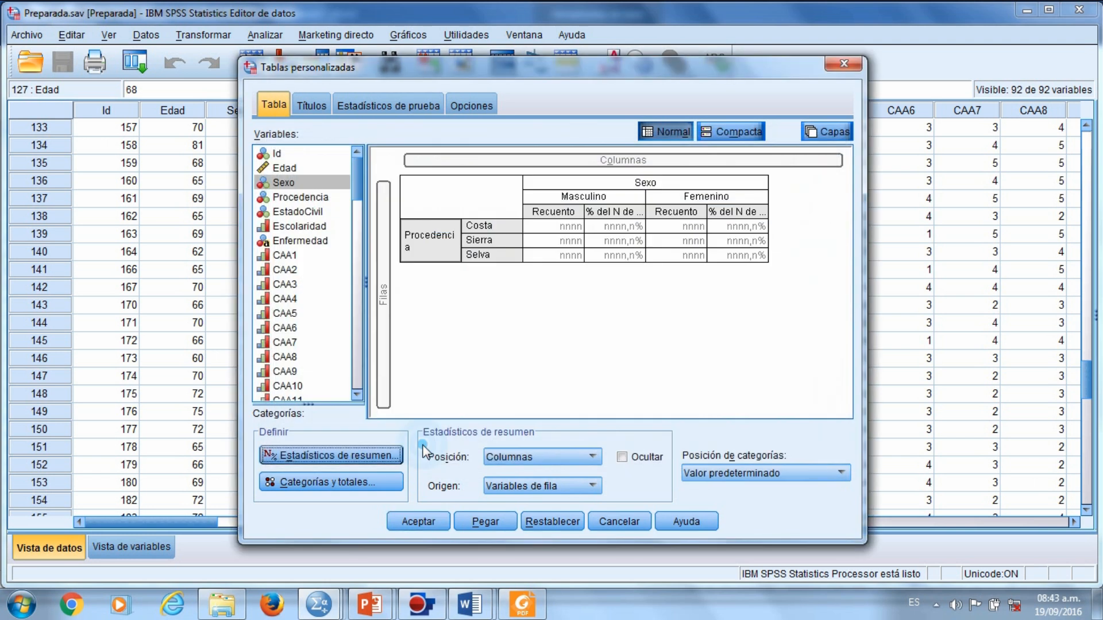
# Generate the Procedencia by Sexo cross table and paste its command as syntax
pyautogui.click(415, 519)
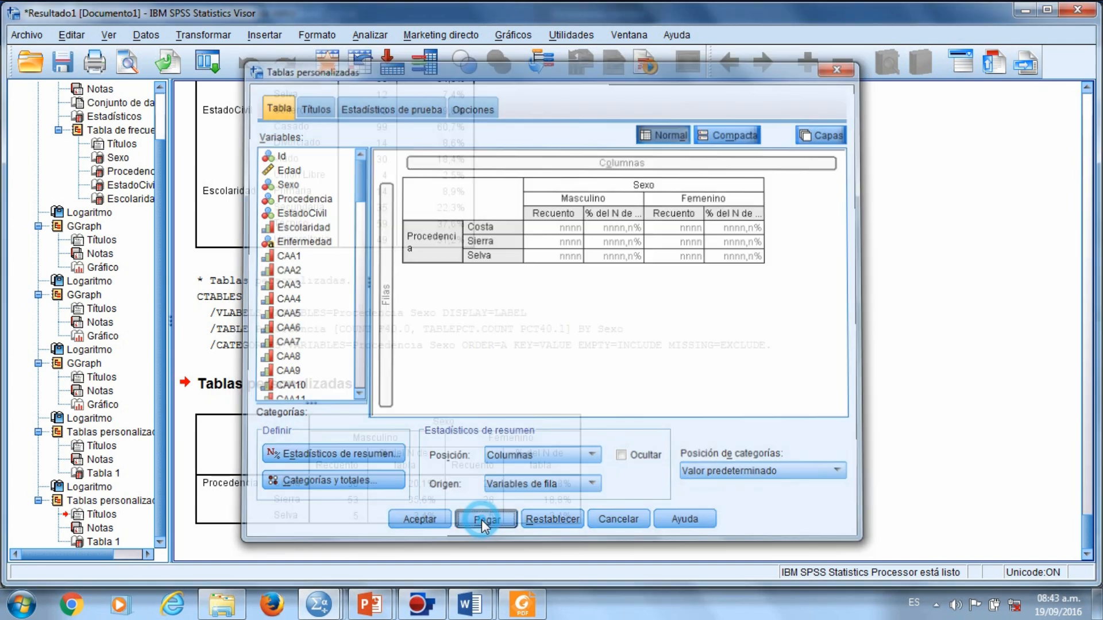
pyautogui.click(483, 521)
# Select the pasted CTABLES block for Procedencia by Sexo in Sintaxis1.sps and run it
pyautogui.click(332, 615)
pyautogui.click(458, 522)
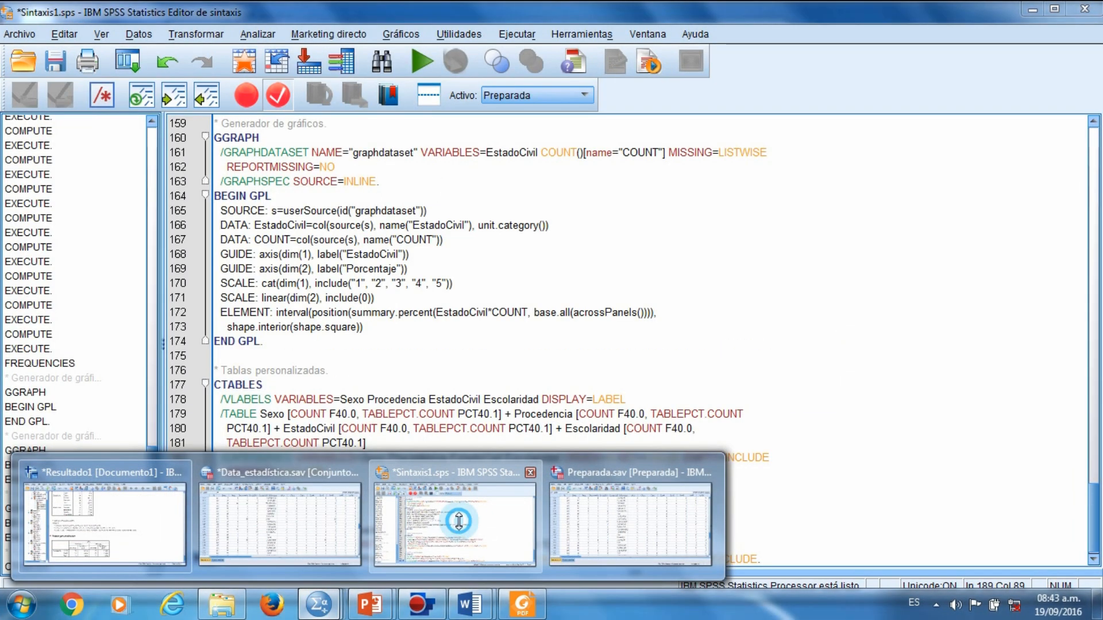
pyautogui.moveTo(782, 544); pyautogui.dragTo(216, 503)
pyautogui.hotkey('ctrl', 'r')
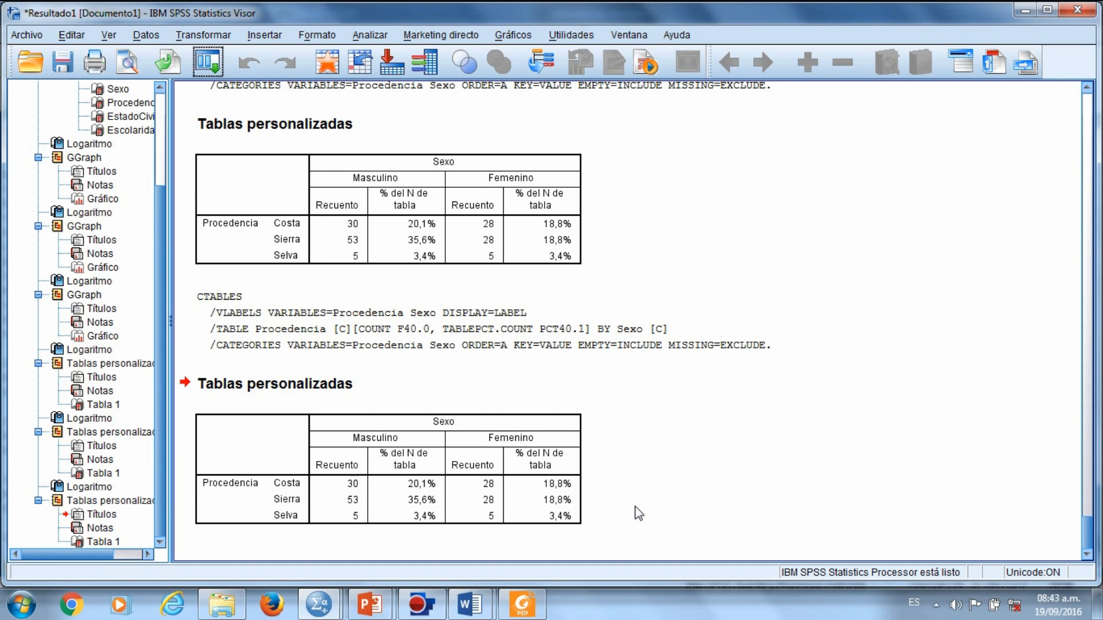
# Examine the counts and "% del N de tabla" percentages by sex in the Procedencia by Sexo output table
pyautogui.click(390, 443)
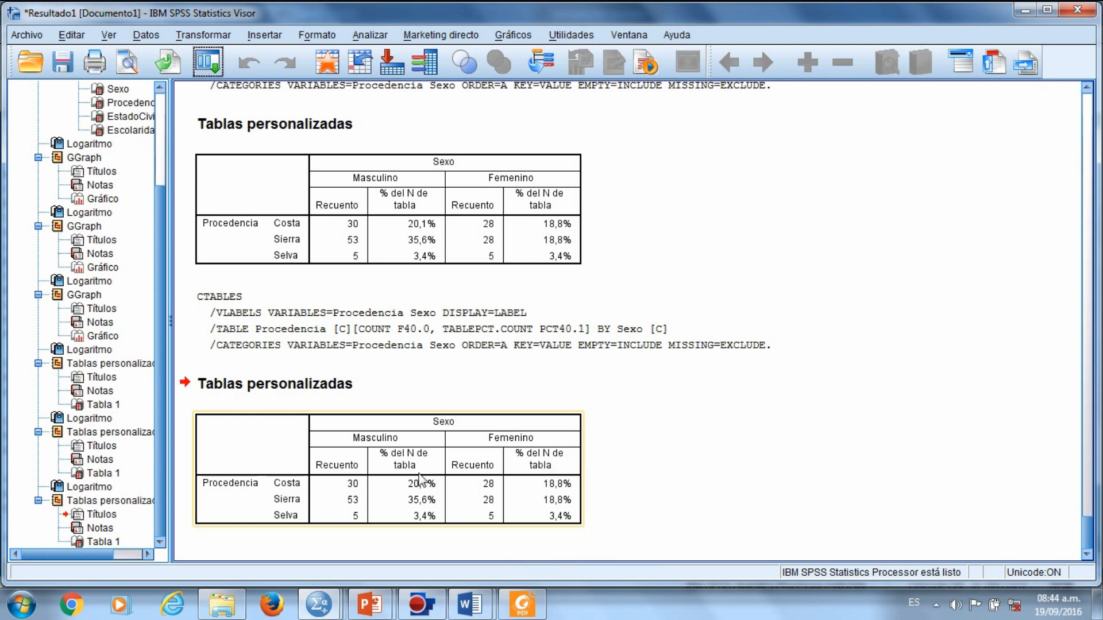
pyautogui.click(659, 470)
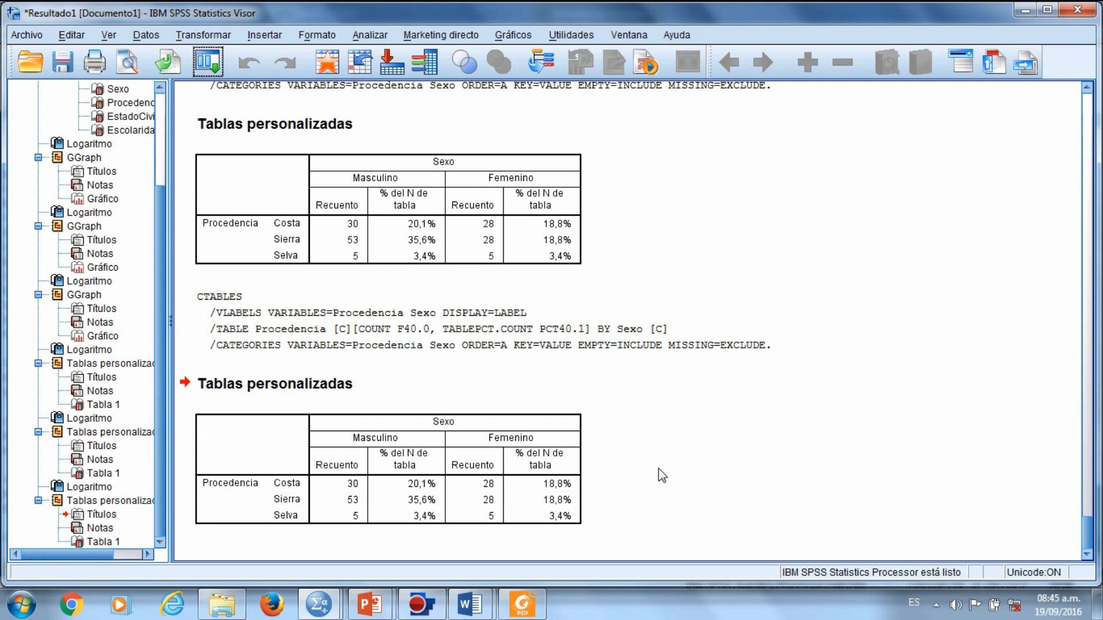
pyautogui.click(493, 466)
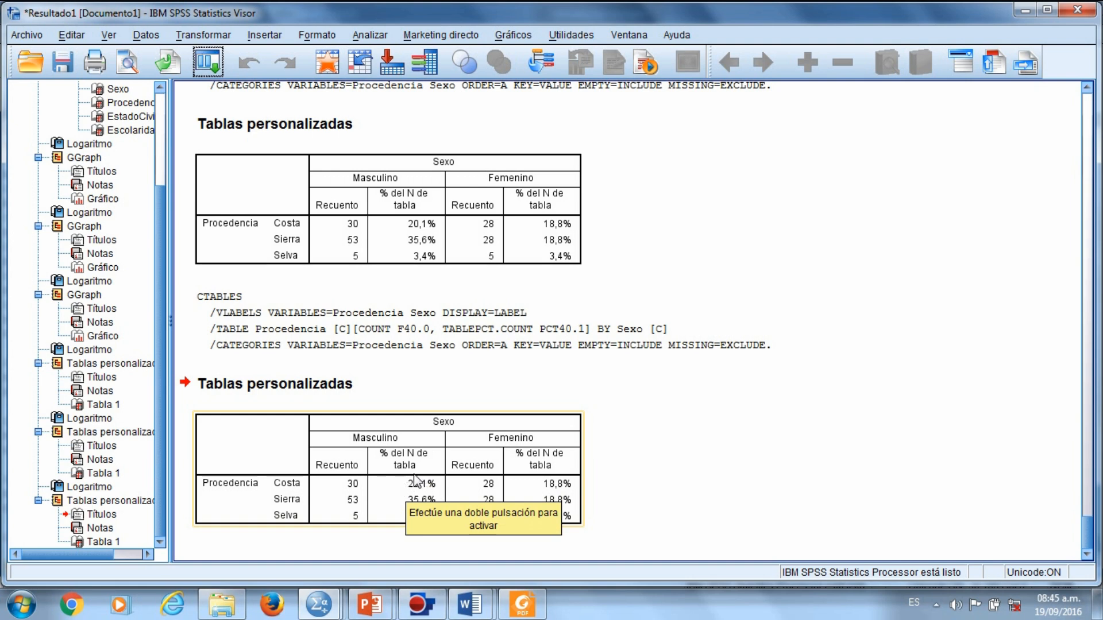
pyautogui.click(585, 497)
pyautogui.click(585, 496)
pyautogui.click(477, 300)
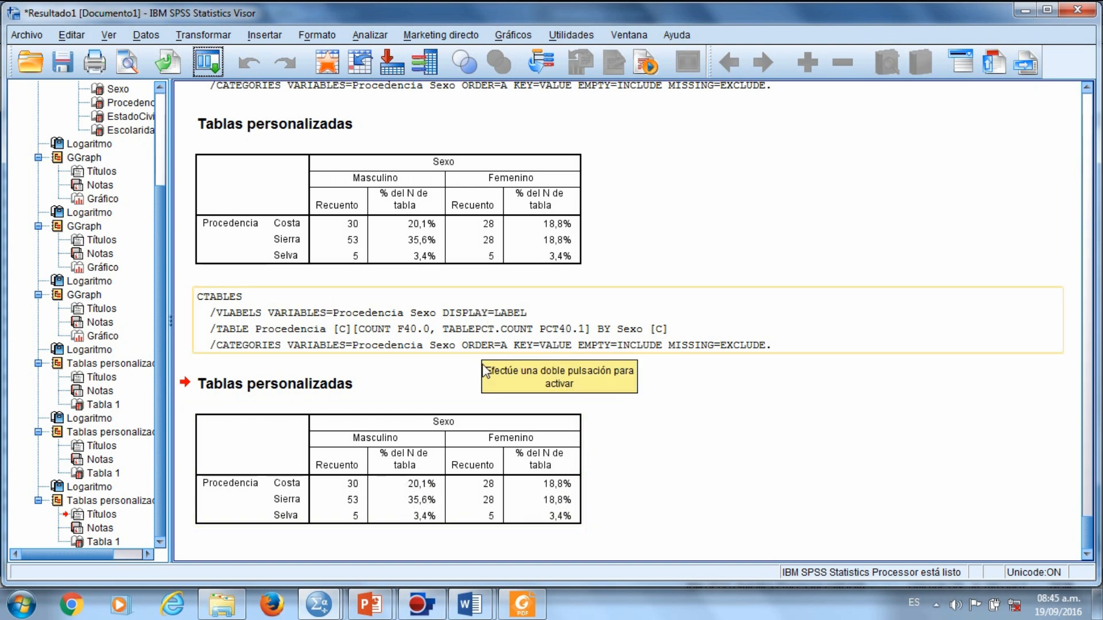
pyautogui.click(515, 450)
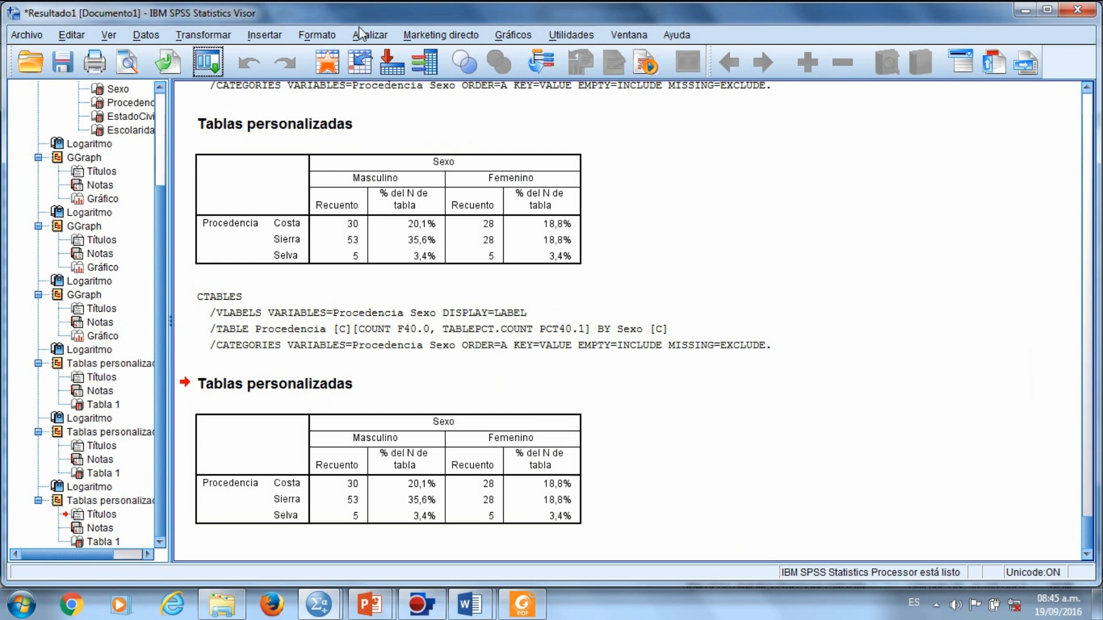
# Reopen the Tablas personalizadas definition and remove the "% del N de tabla" summary statistic from Procedencia
pyautogui.click(370, 36)
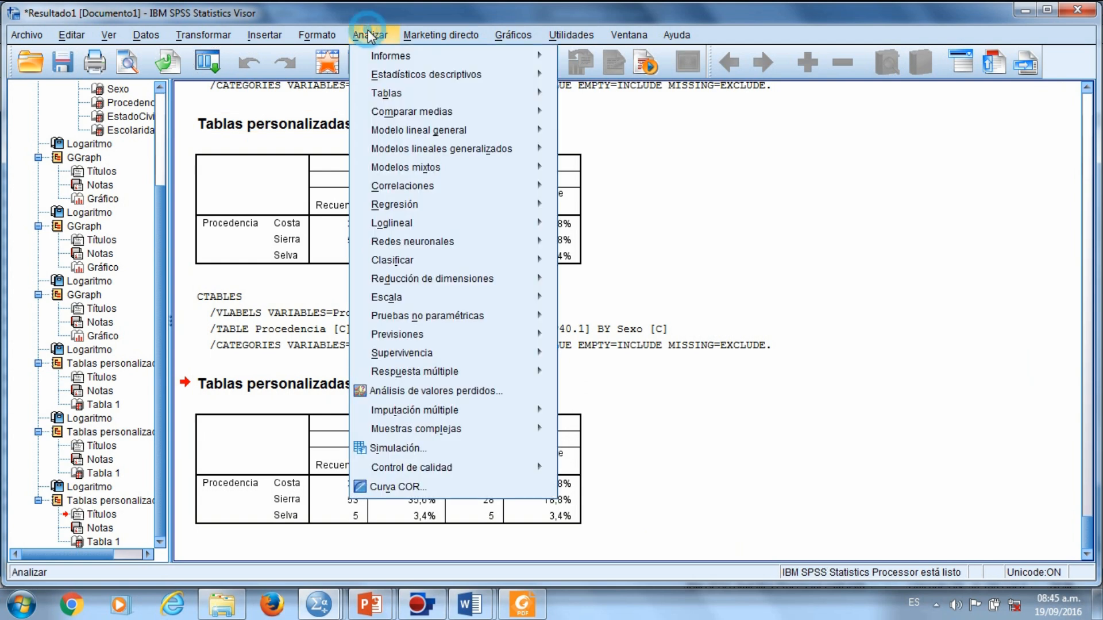
pyautogui.moveTo(377, 94)
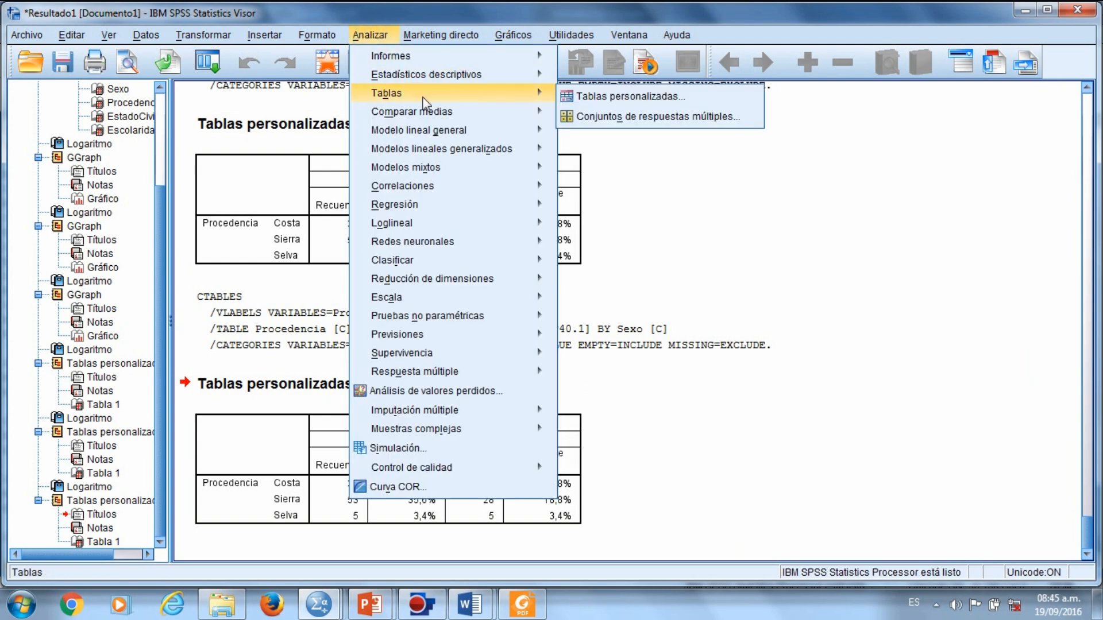
pyautogui.click(577, 97)
pyautogui.click(517, 361)
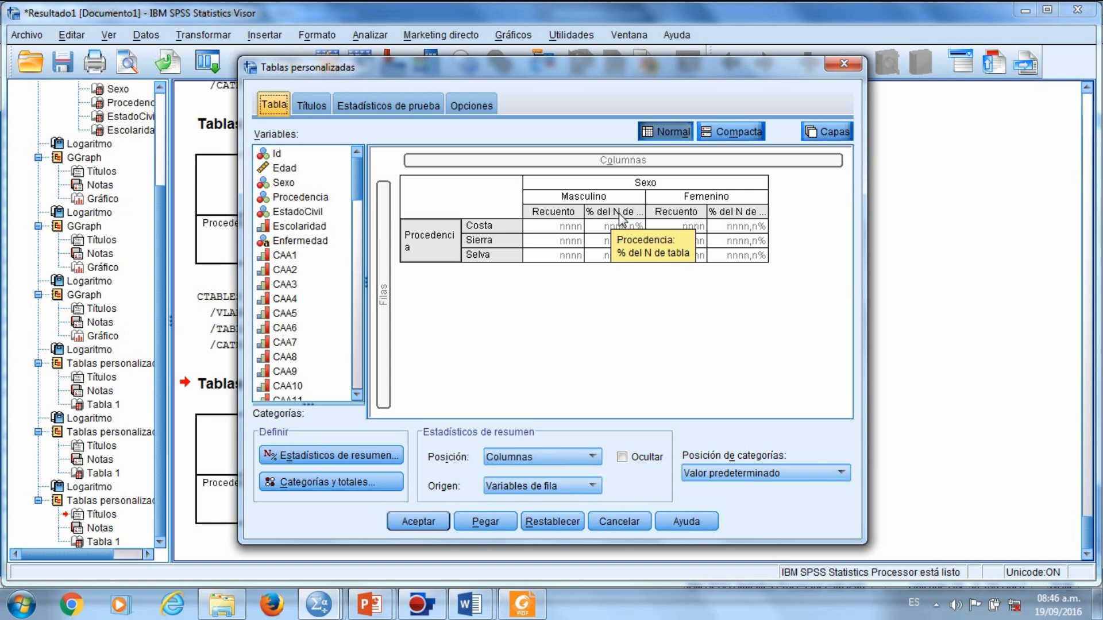
pyautogui.click(329, 457)
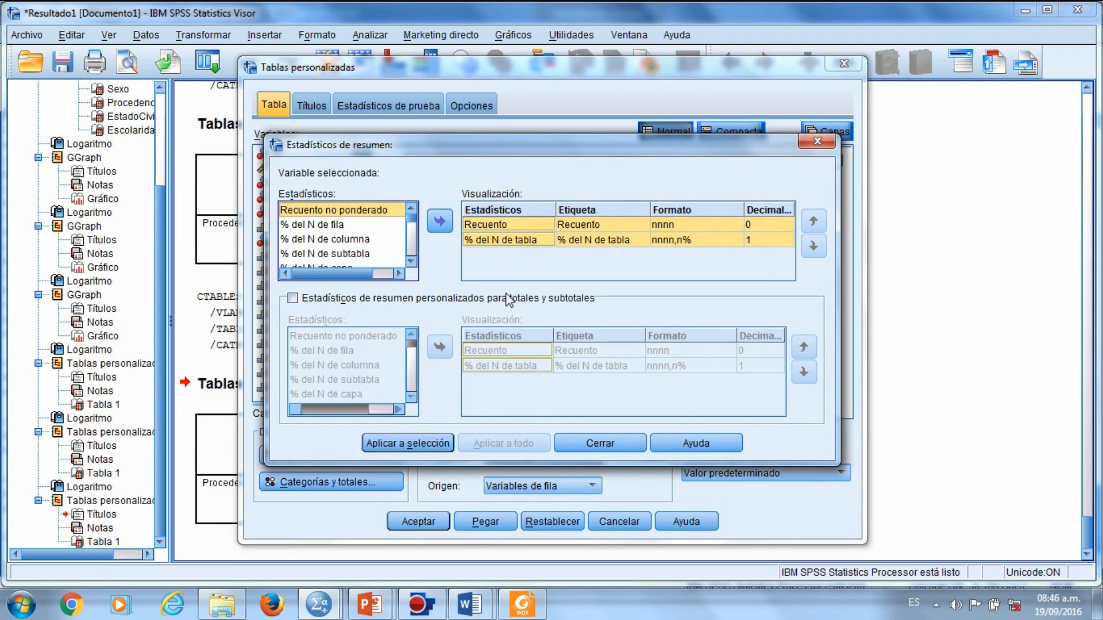
pyautogui.click(517, 240)
pyautogui.click(447, 222)
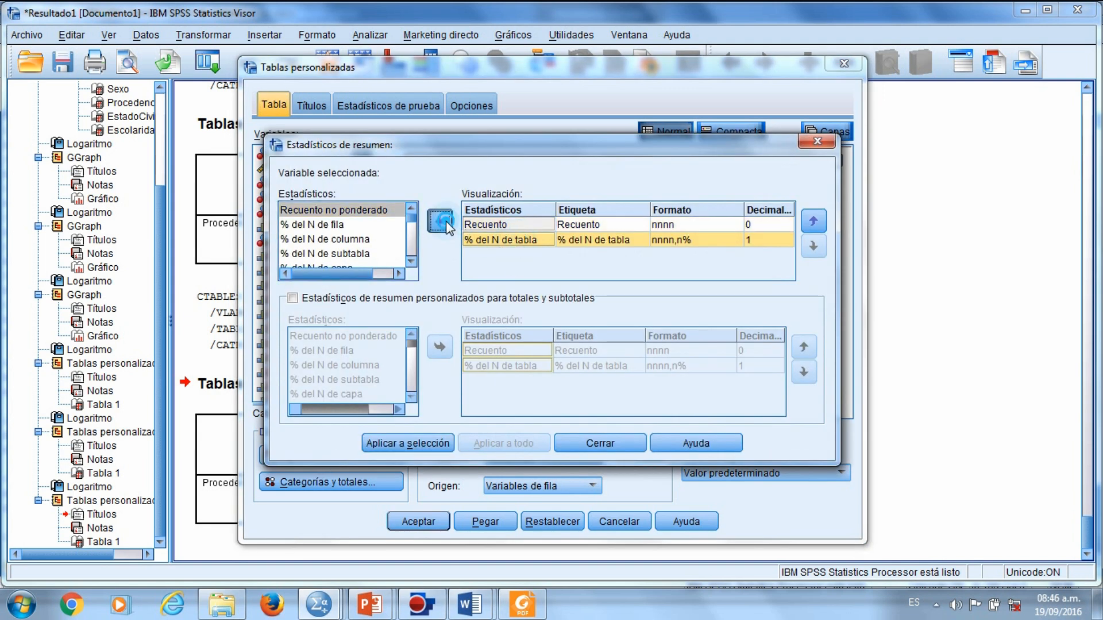
# Add the "% del N de fila" summary statistic to Procedencia and apply it to the selection
pyautogui.click(411, 262)
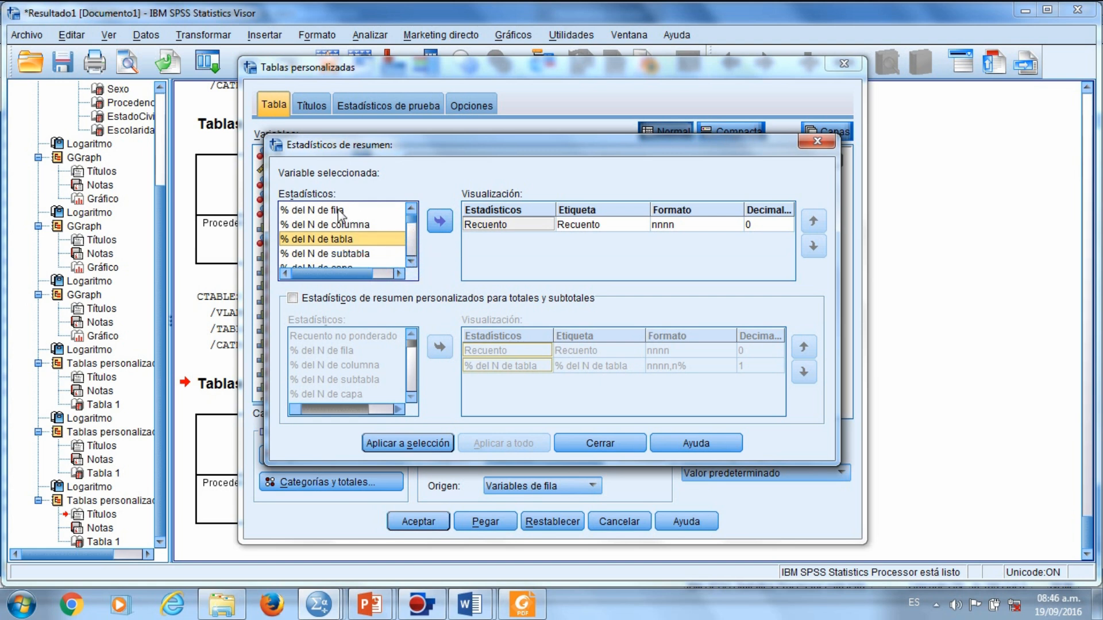
pyautogui.click(311, 210)
pyautogui.click(439, 222)
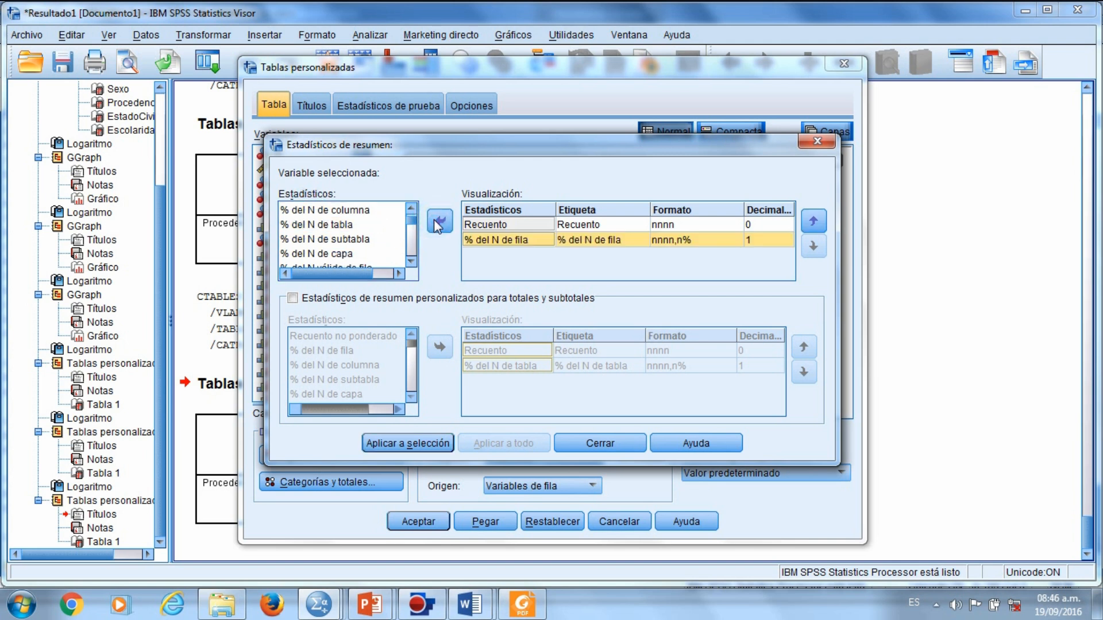
pyautogui.click(428, 443)
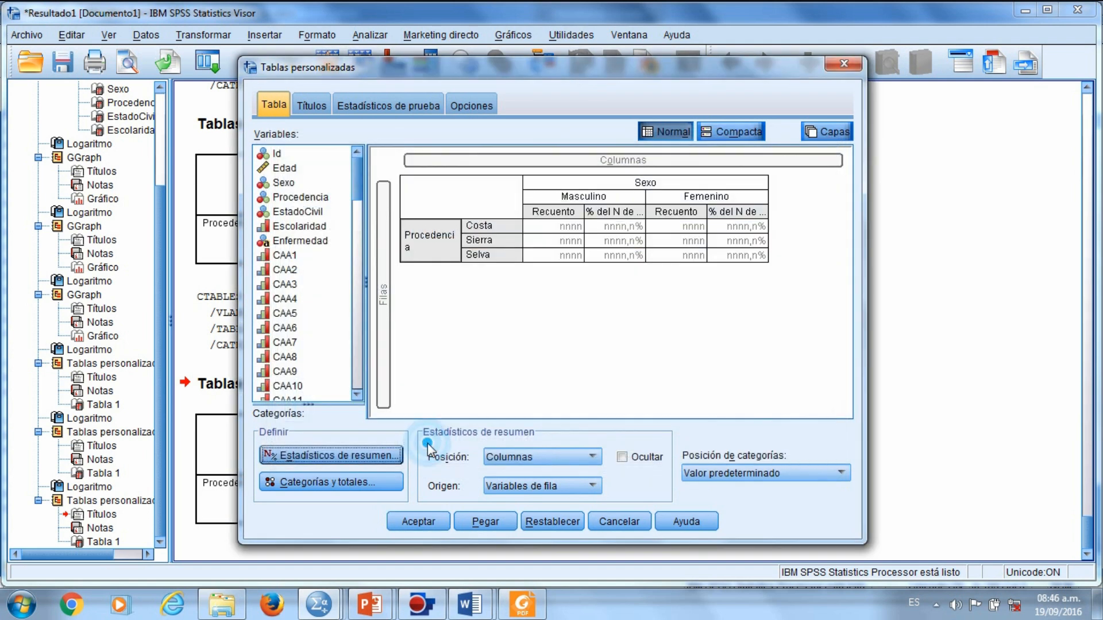
# Paste the row-percentage table's CTABLES syntax into Sintaxis1.sps, run that block and select the output table
pyautogui.click(495, 522)
pyautogui.moveTo(317, 604)
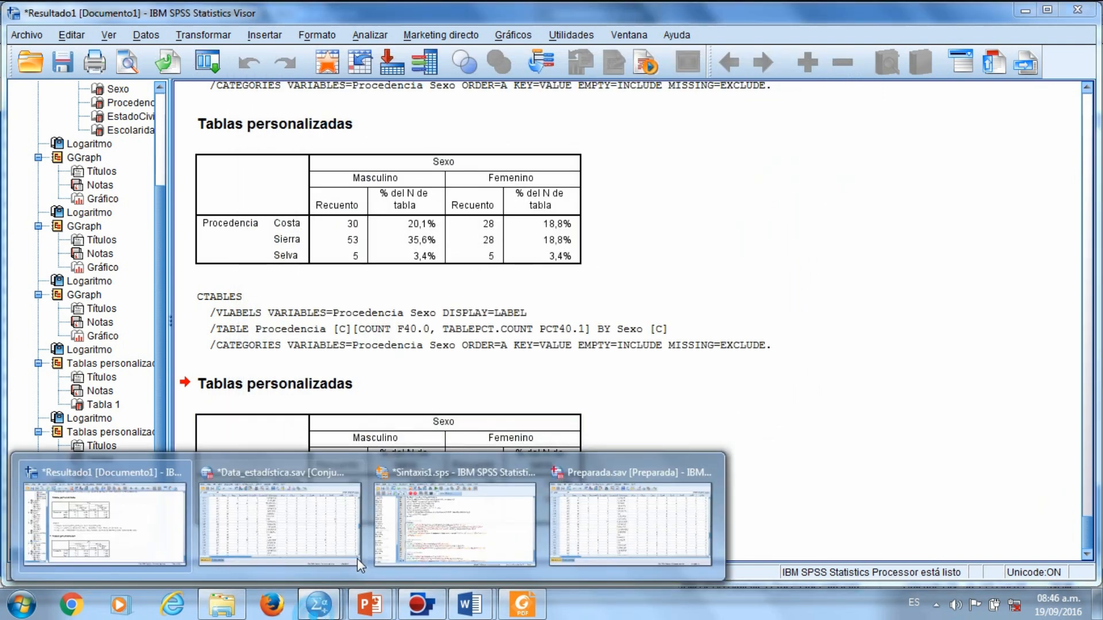
pyautogui.click(450, 550)
pyautogui.moveTo(776, 548); pyautogui.dragTo(213, 503)
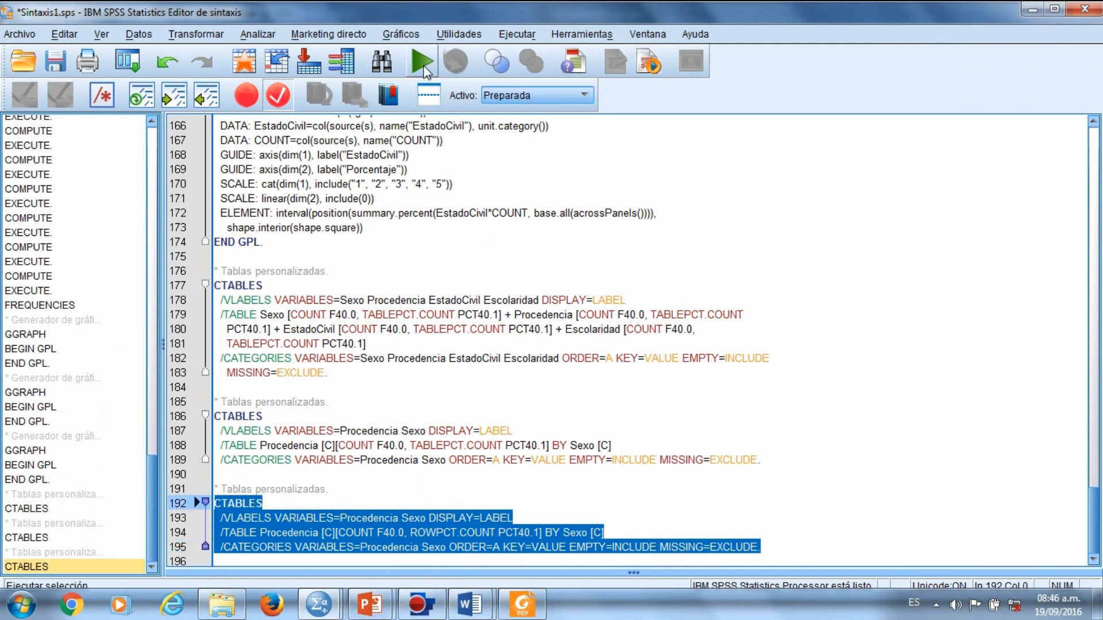
pyautogui.click(423, 63)
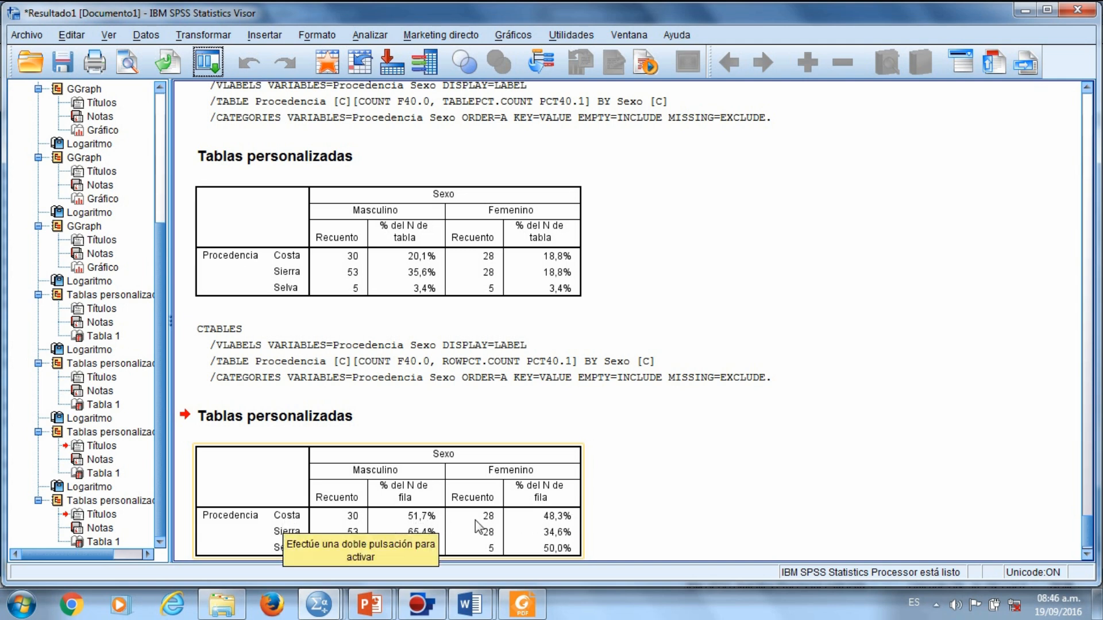
pyautogui.click(425, 521)
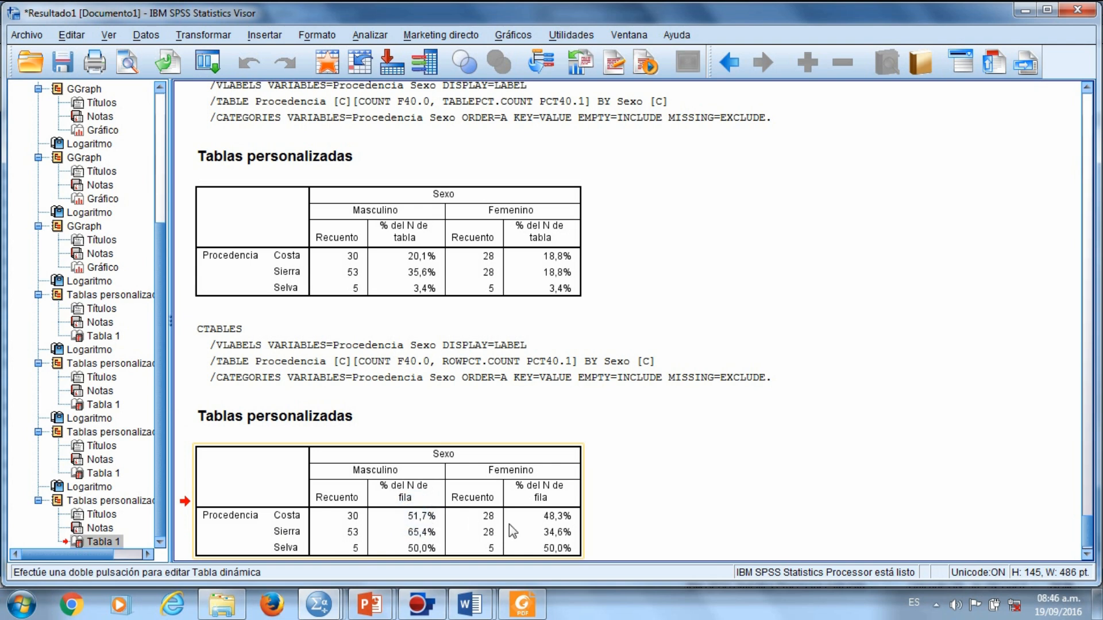